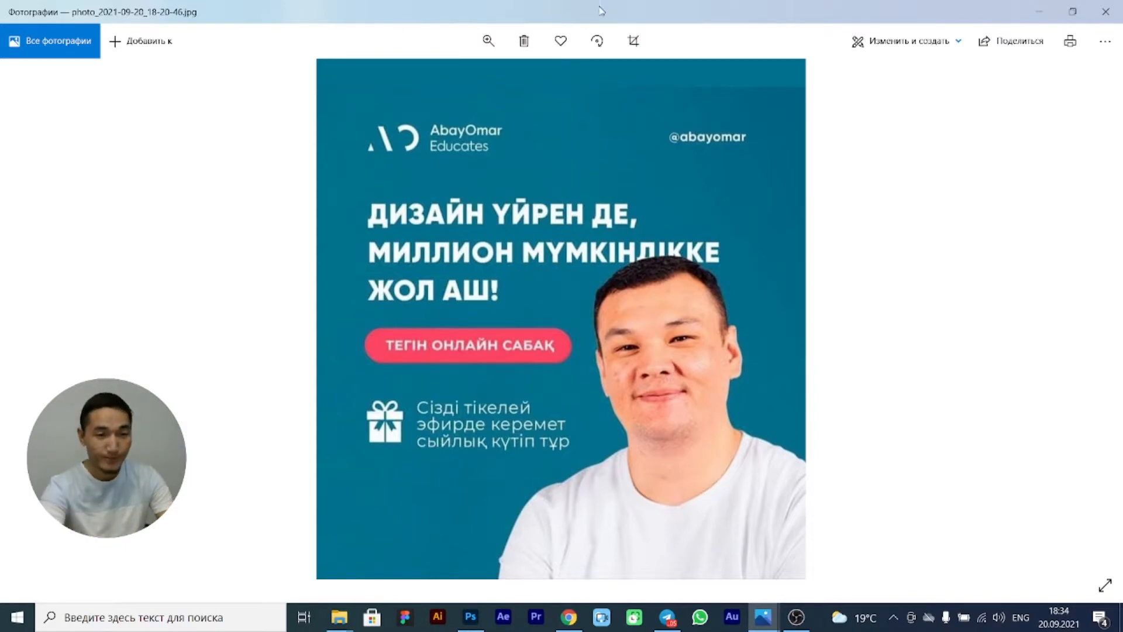
- After viewing the teal reference poster in Photos, switch to Photoshop's home screen
click(470, 616)
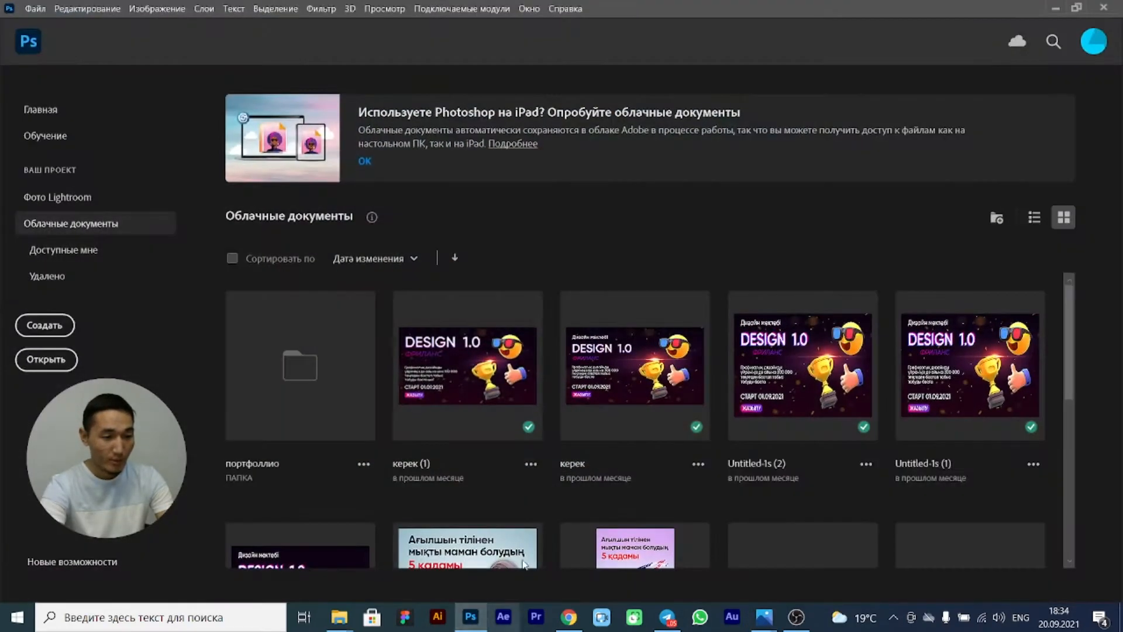
- Create a new document from the 1080 × 1080 px square preset
click(58, 322)
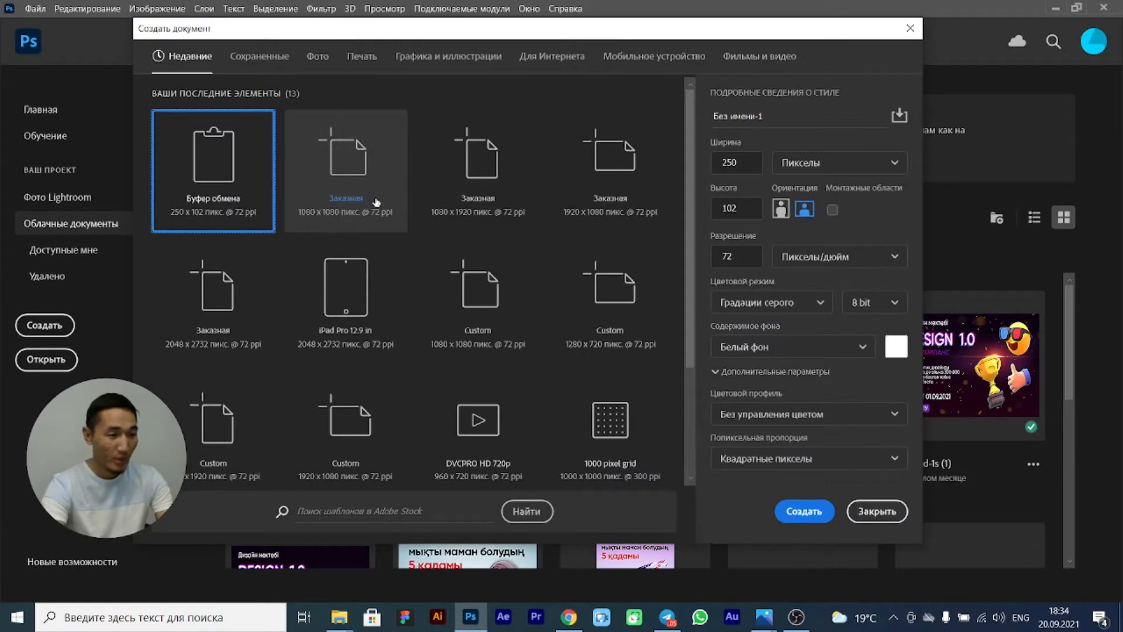
click(356, 205)
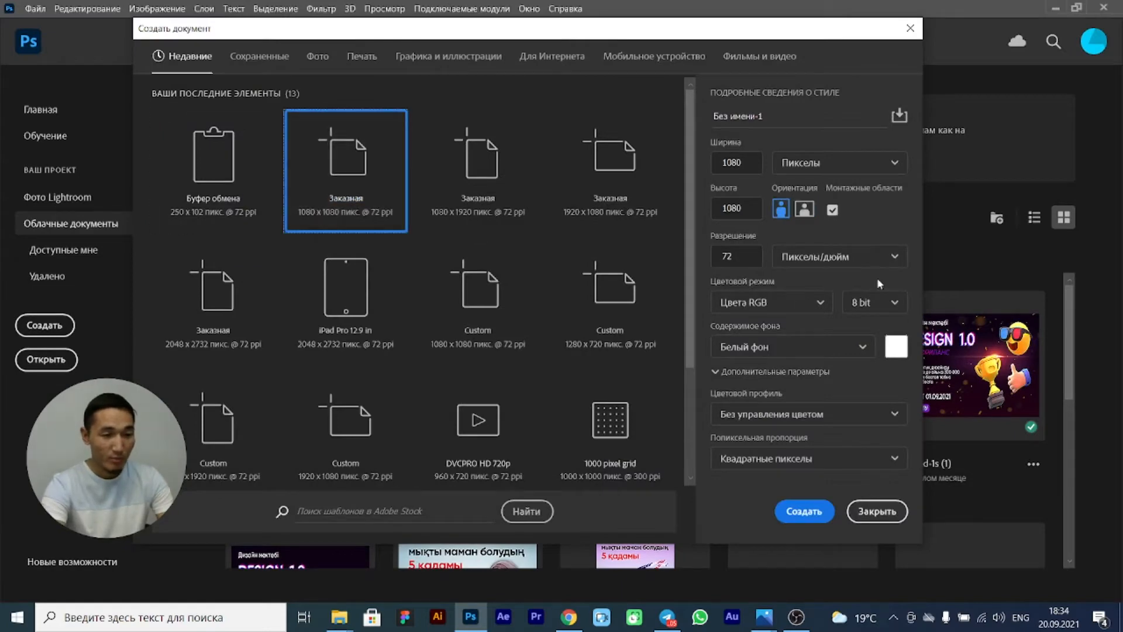
click(803, 511)
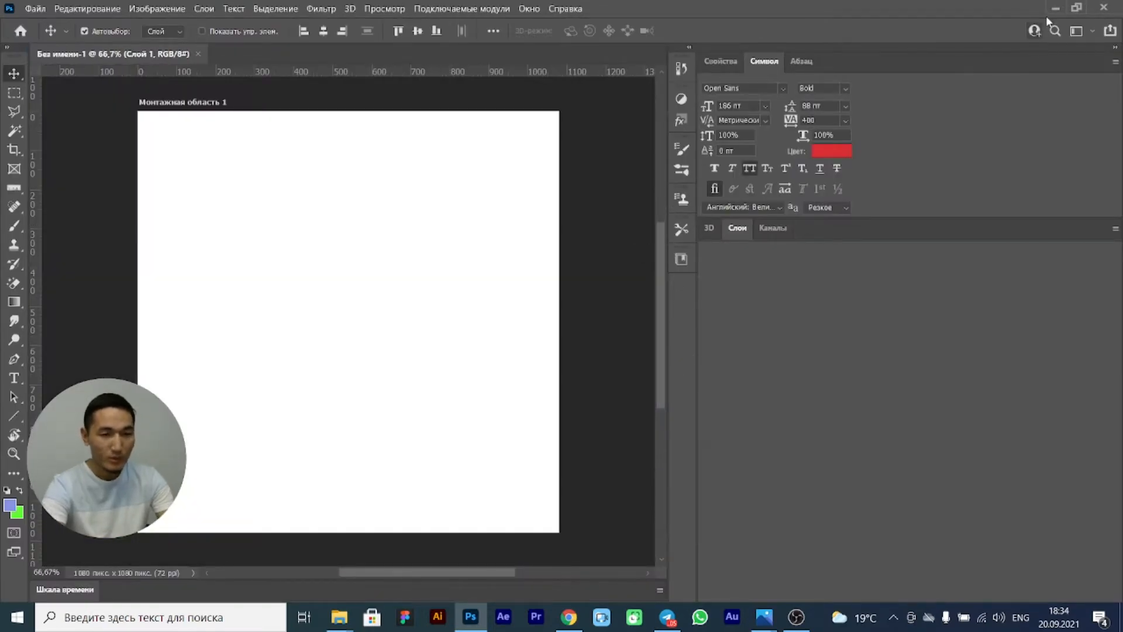
- Drag the blue КІРІСПЕ САБАҚ design image from the desktop into the new document
click(1052, 7)
click(1047, 16)
right_click(458, 238)
click(506, 286)
drag(160, 243, 424, 438)
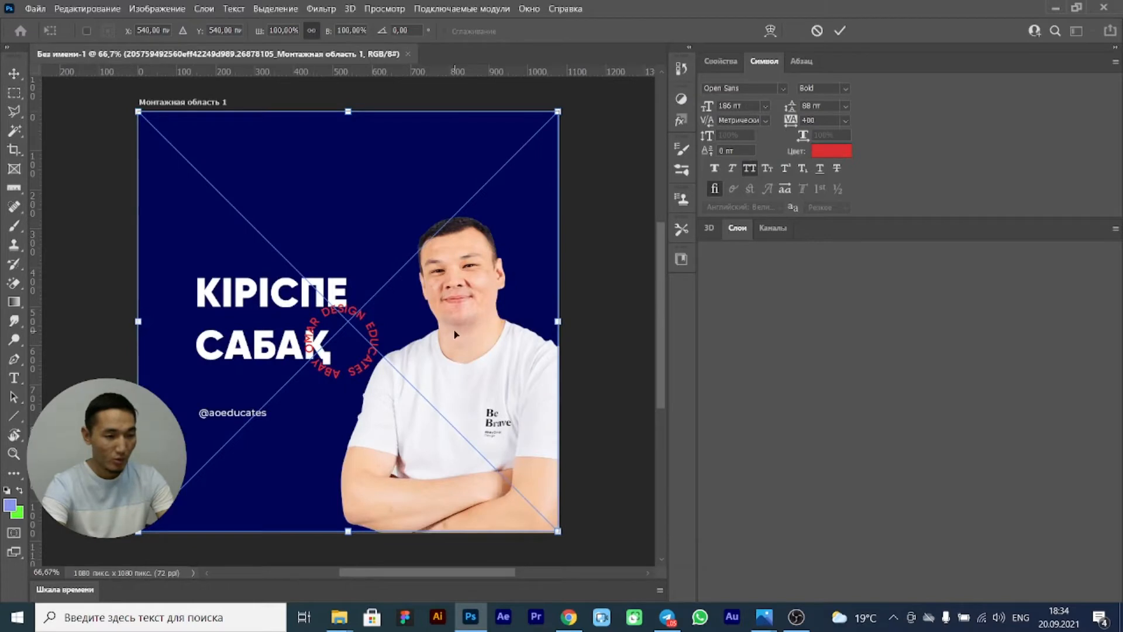
- Confirm the placed image and add an empty layer beneath it in the Layers panel
click(840, 30)
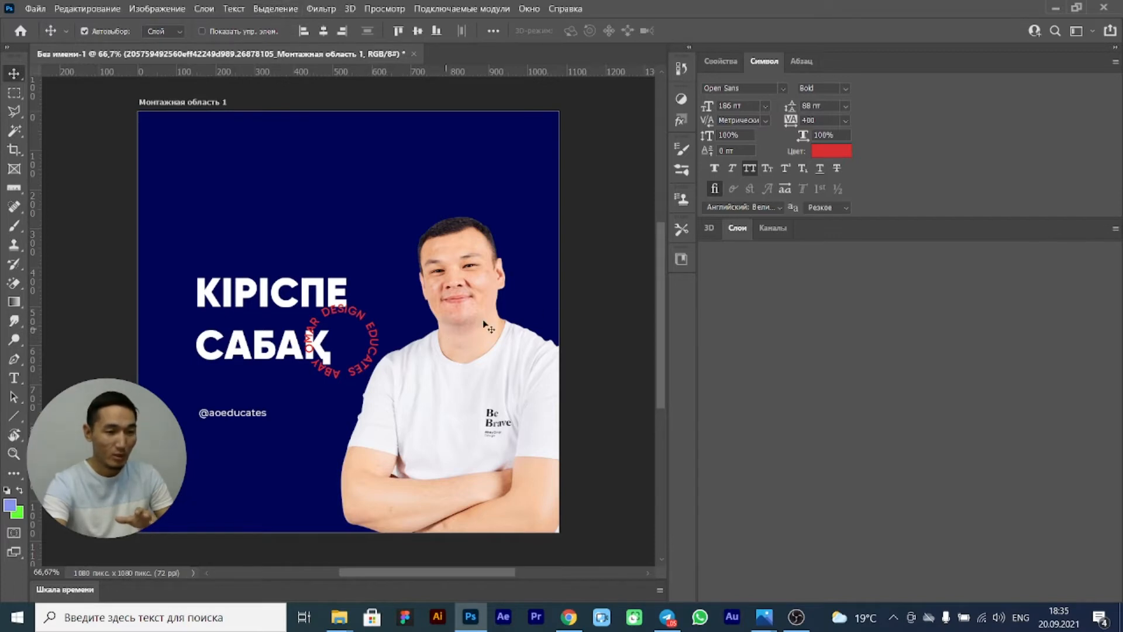
click(737, 229)
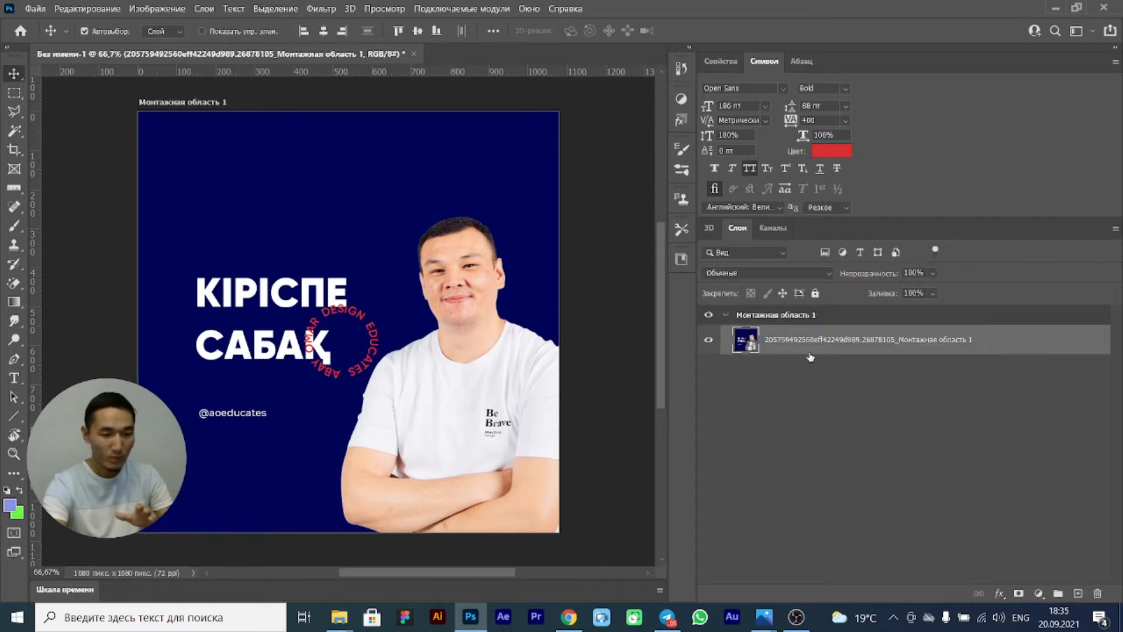
click(1078, 593)
click(830, 382)
drag(831, 381, 828, 341)
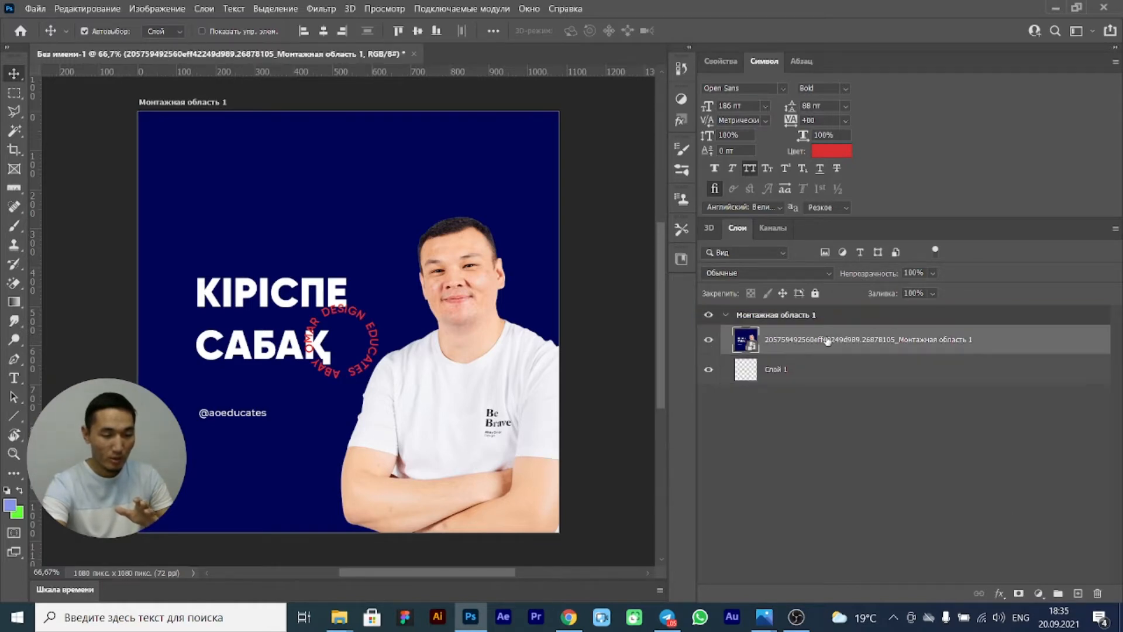
- Select Subject to copy the man onto his own layer, then delete the original artwork layer
click(275, 8)
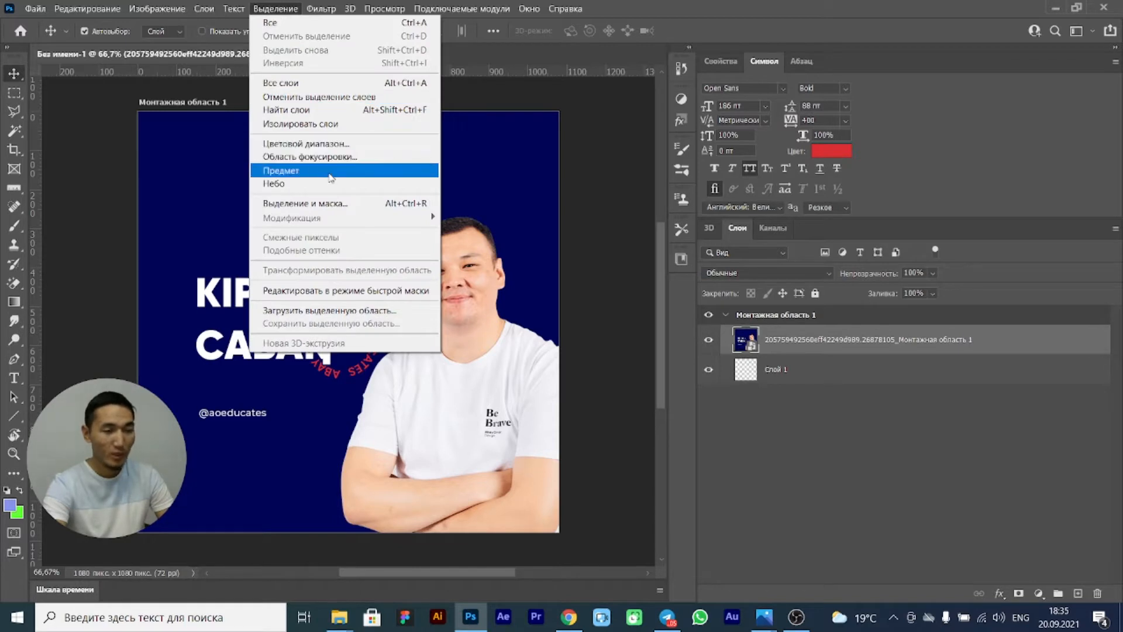
click(331, 177)
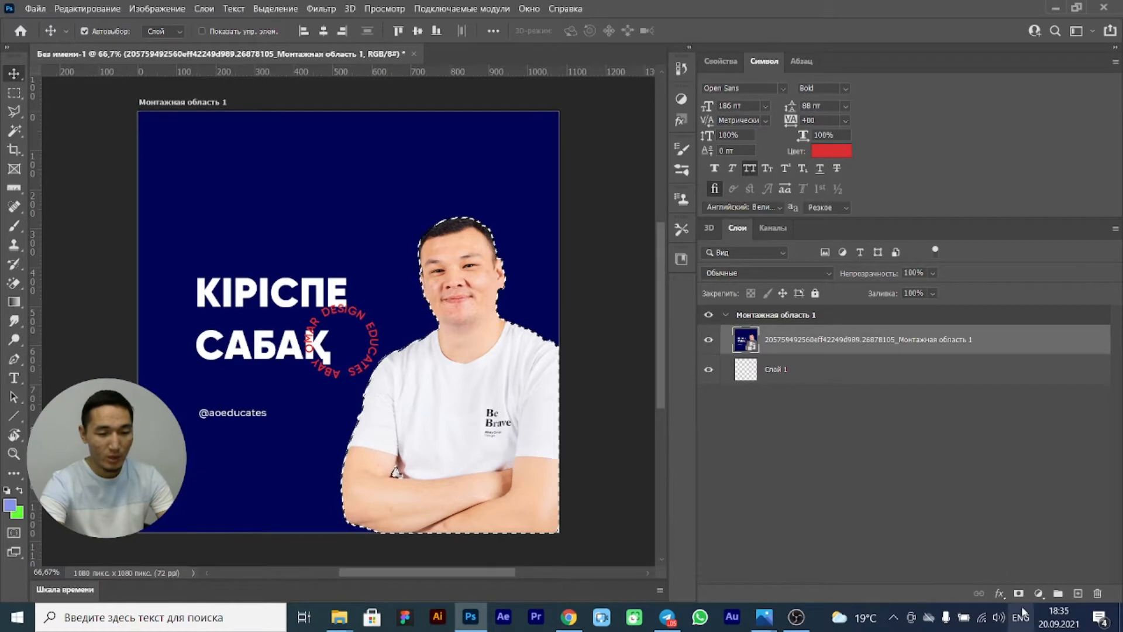
key(ctrl+j)
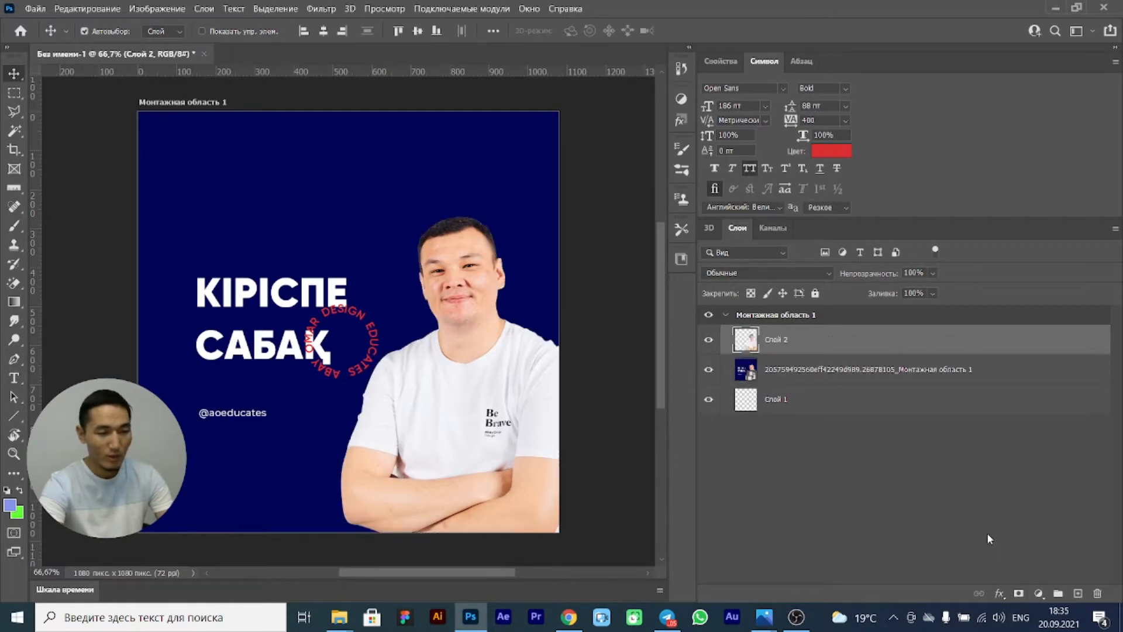
click(828, 375)
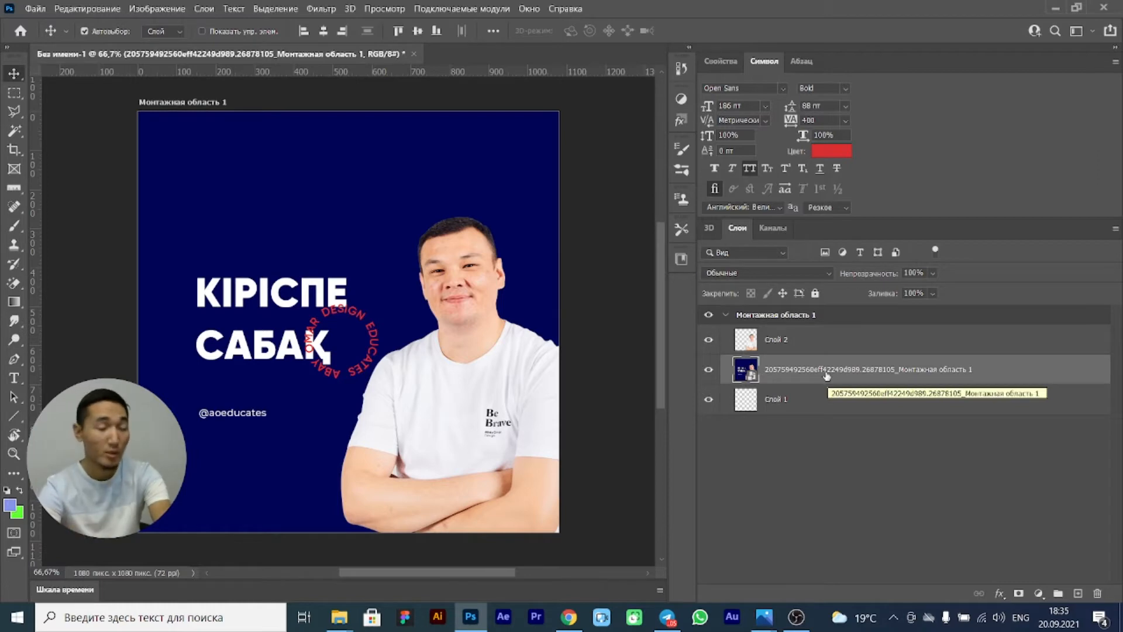
key(Delete)
click(816, 345)
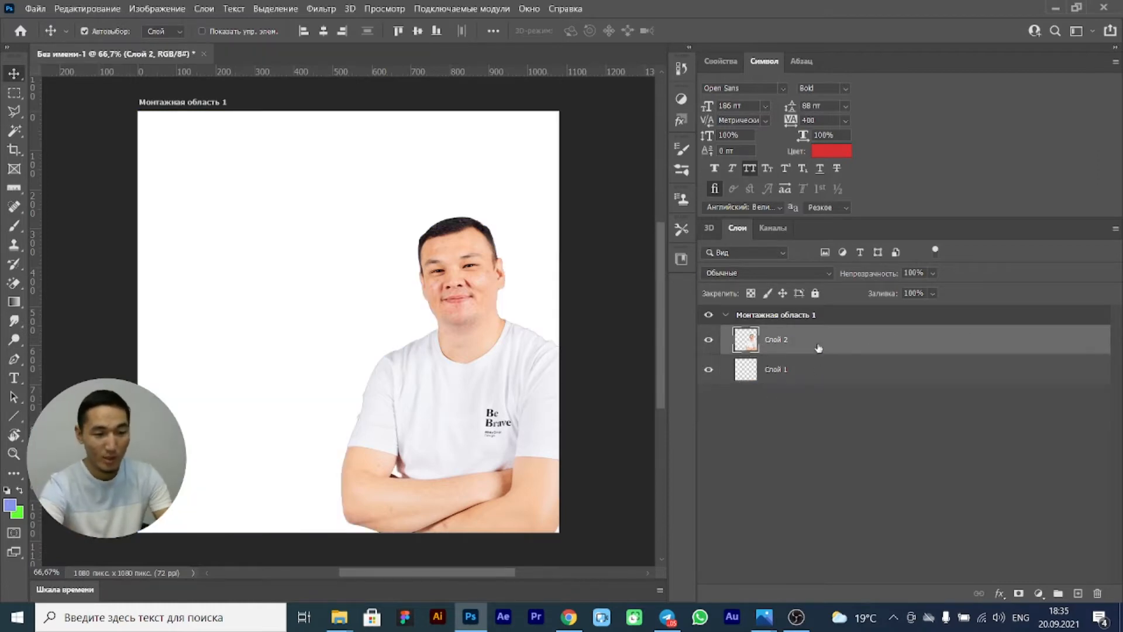
- Scale the cut-out man to about 136% and place him lower right, cropped by the bottom edge
key(ctrl+t)
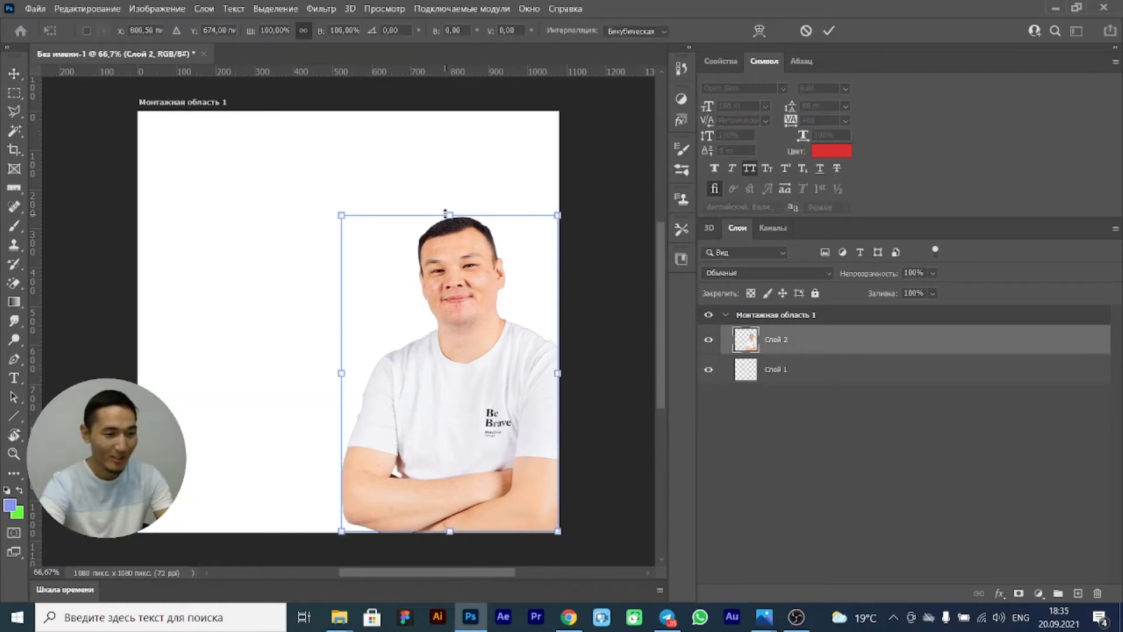
key(alt+Tab)
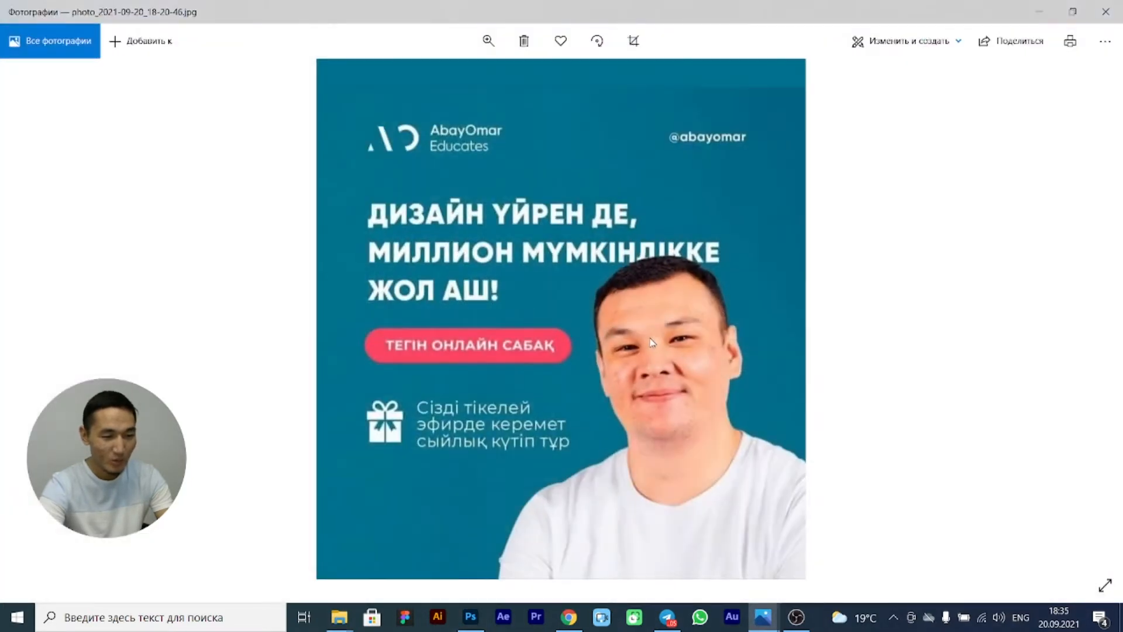
key(alt+Tab)
drag(342, 535, 262, 532)
drag(383, 406, 390, 433)
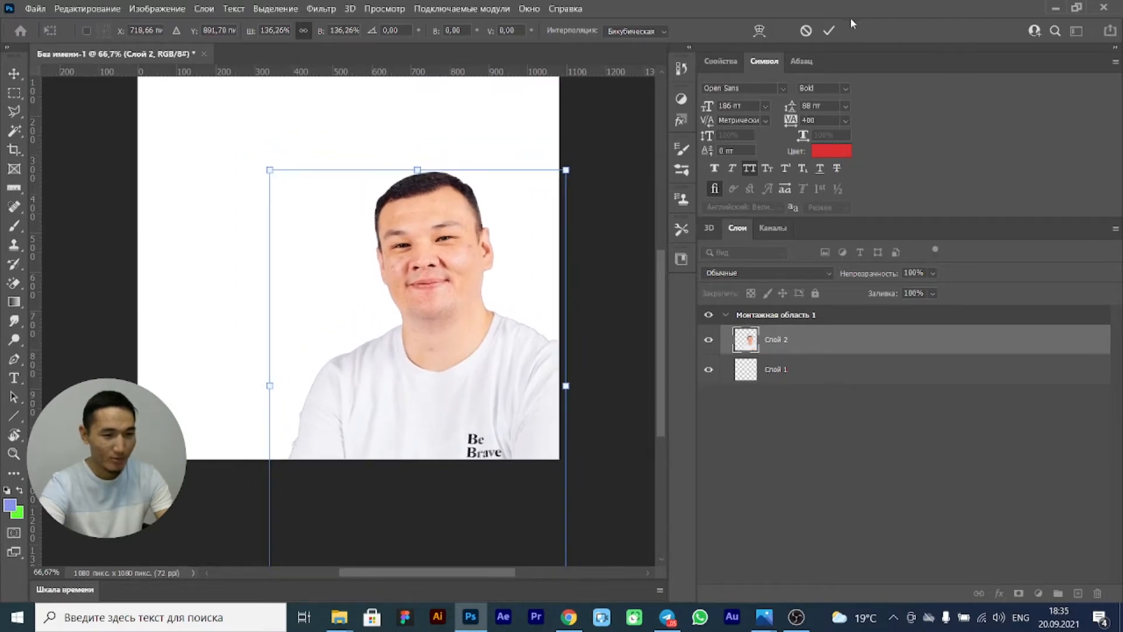
click(829, 30)
scroll(662, 307, up, 3)
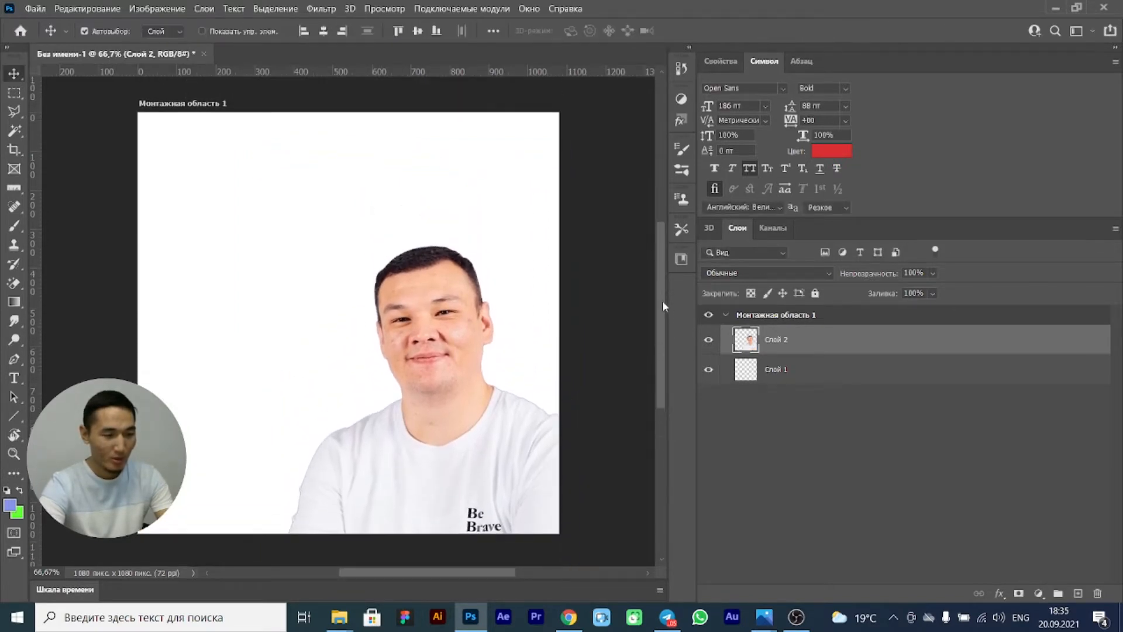
drag(453, 363, 465, 370)
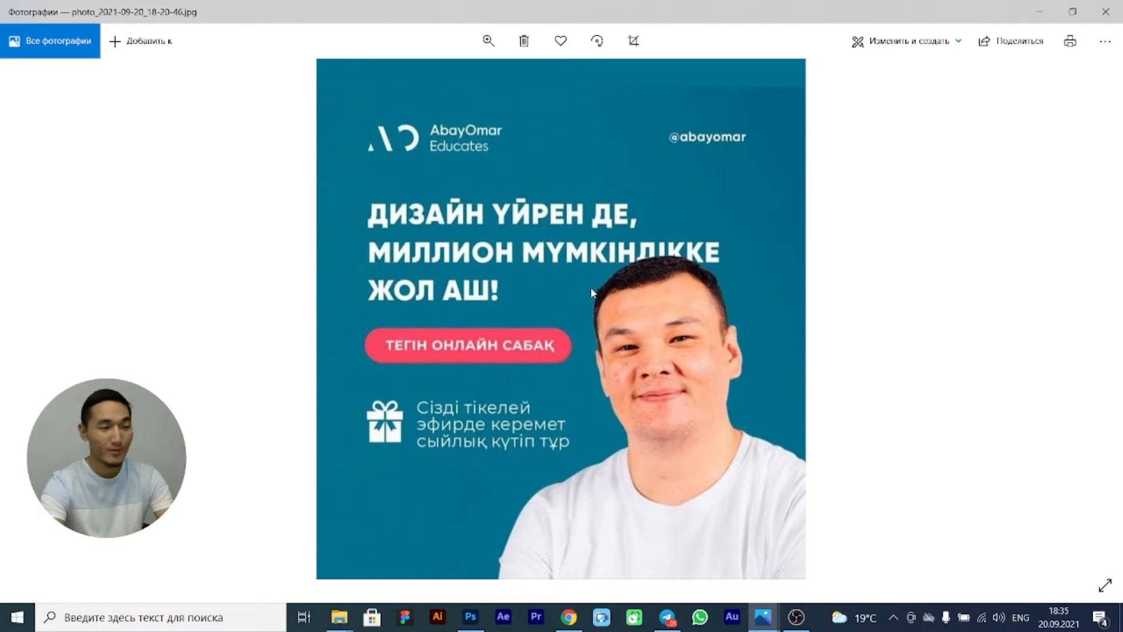
- Draw a text box in the upper left and set the font size to 60 pt
key(alt+Tab)
key(alt+Tab)
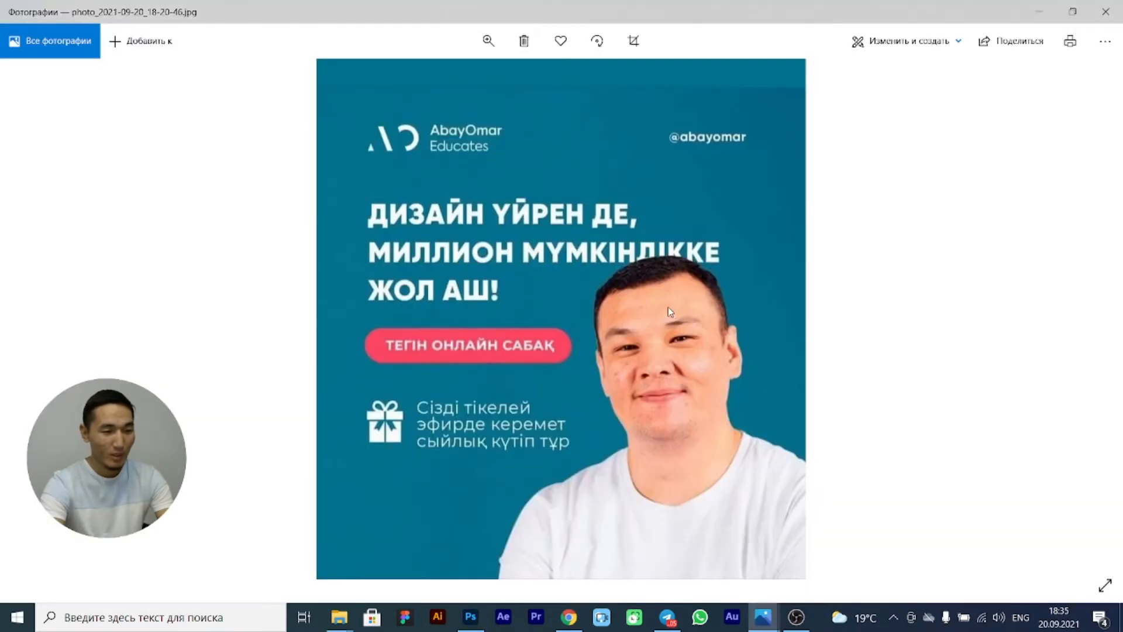
key(alt+Tab)
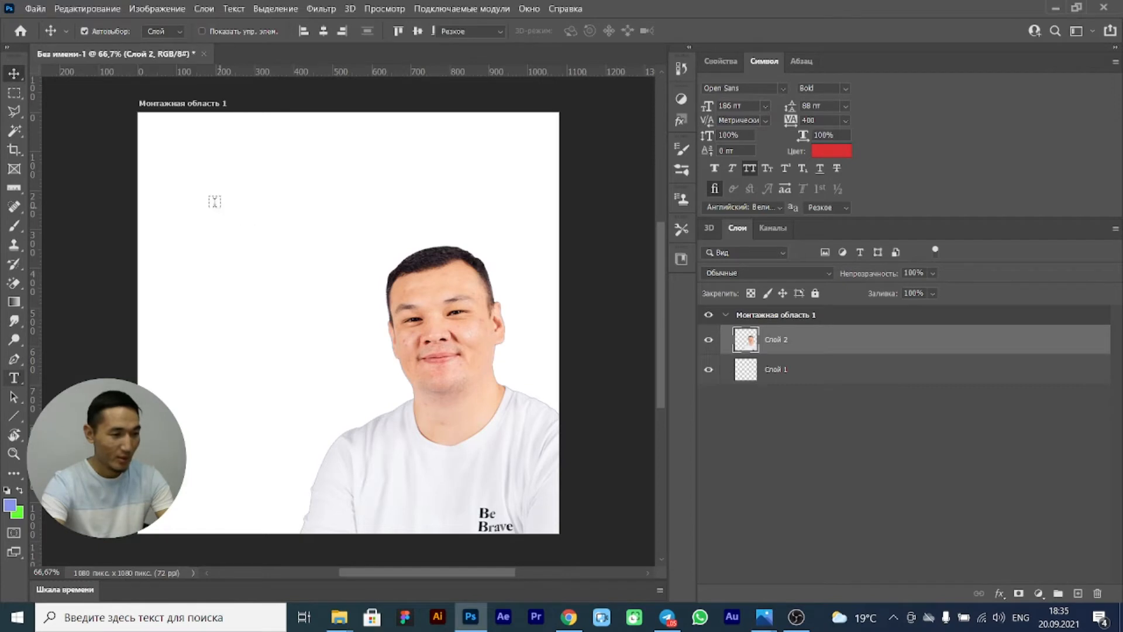
drag(158, 178, 467, 313)
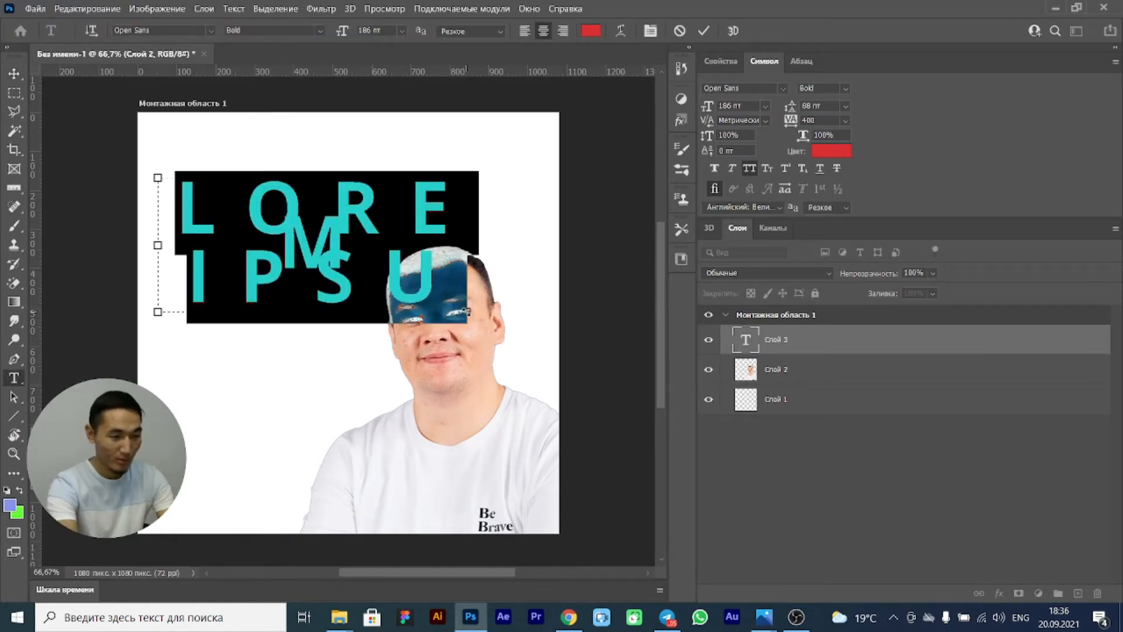
click(402, 30)
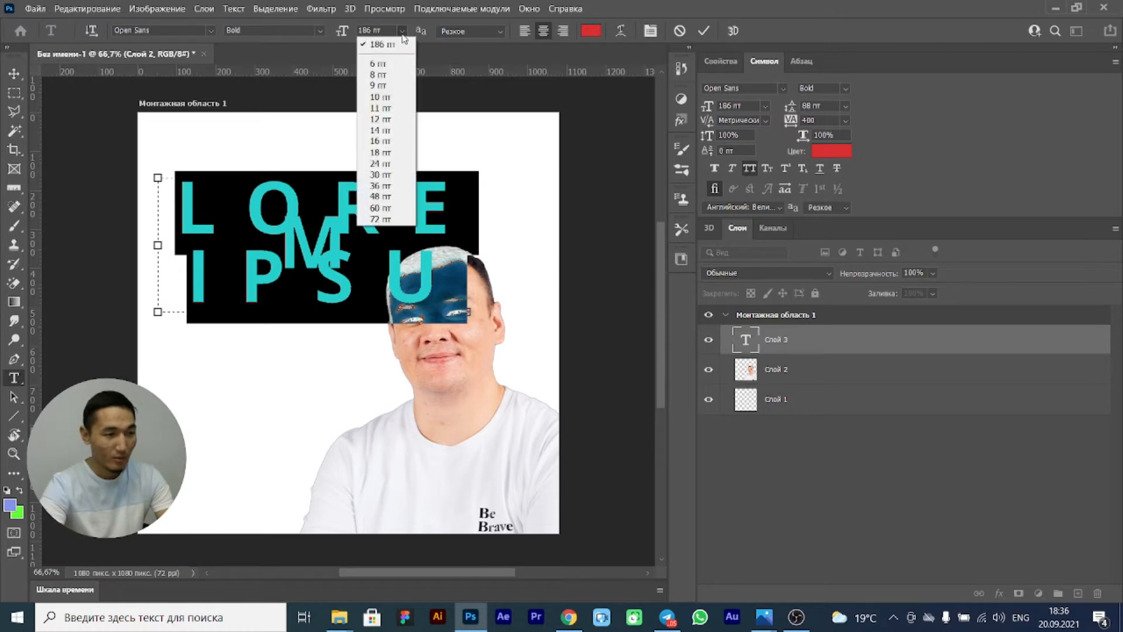
click(392, 188)
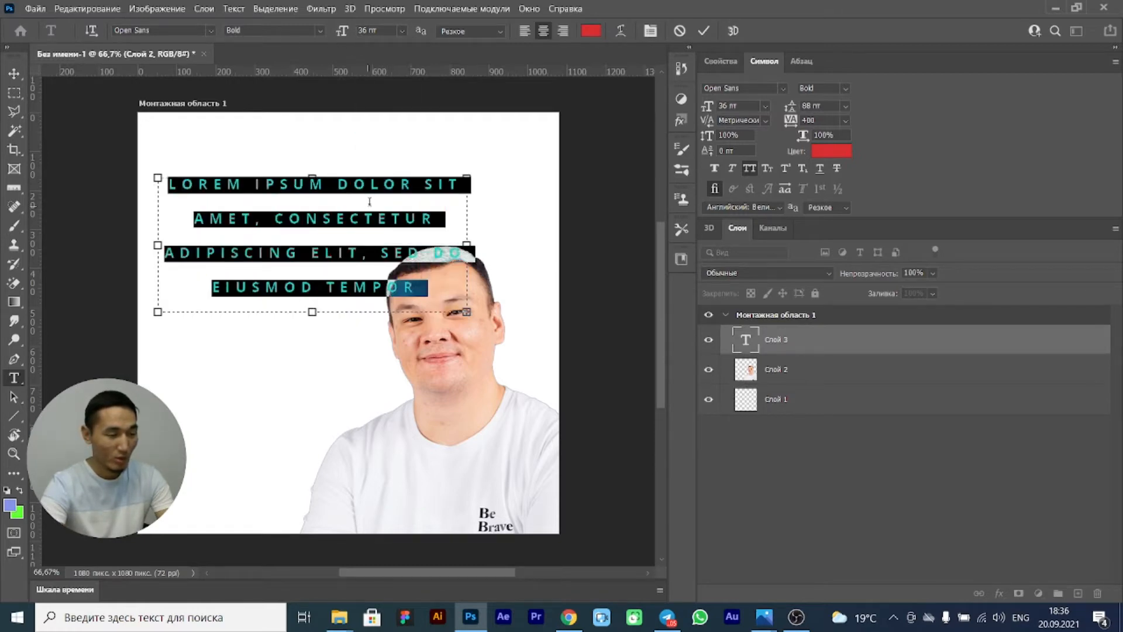
click(402, 31)
click(406, 213)
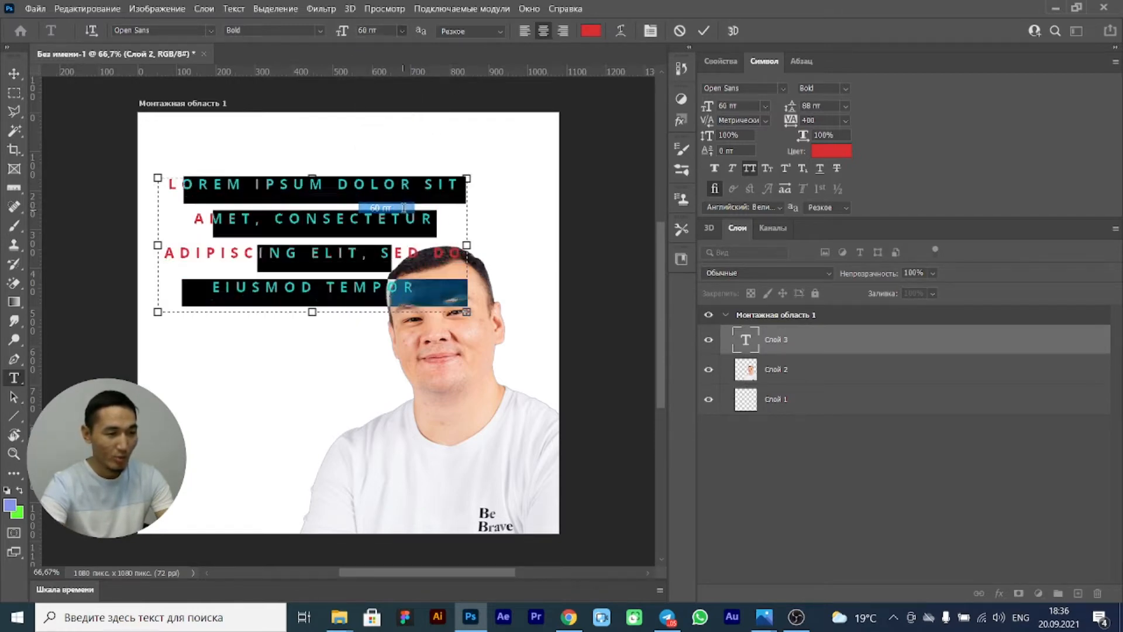
- Type the first headline words ДИЗАЙН ҮЙРЕН ДЕ using the Kazakh keyboard layout
text(lb)
key(BackSpace)
key(BackSpace)
key(alt+shift)
text(дизайн)
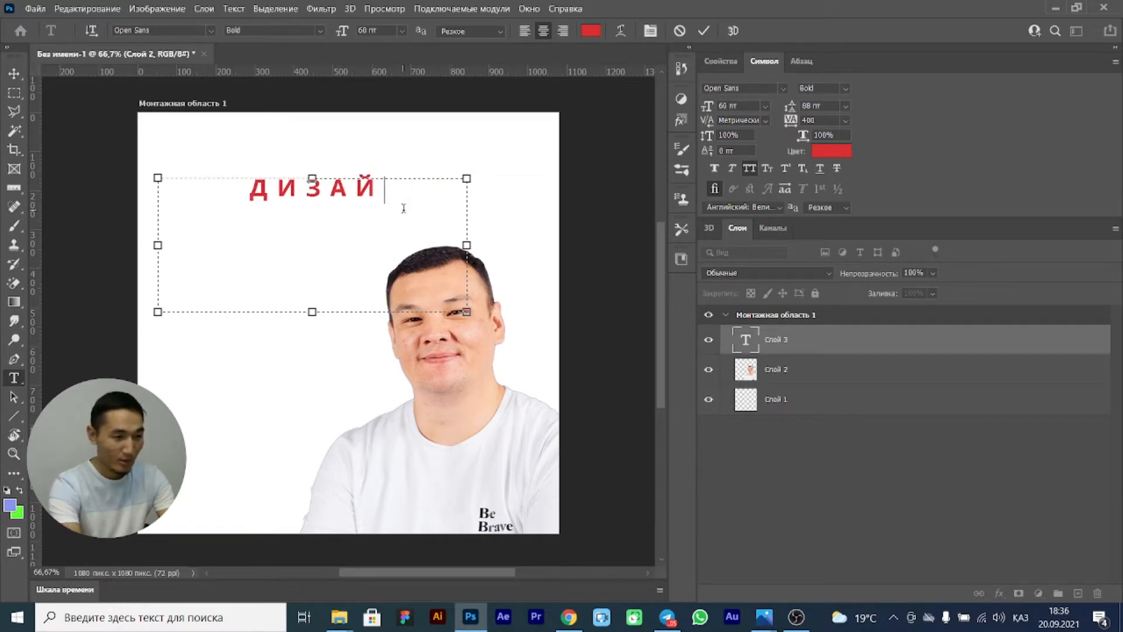
text( уйренде)
key(alt+Tab)
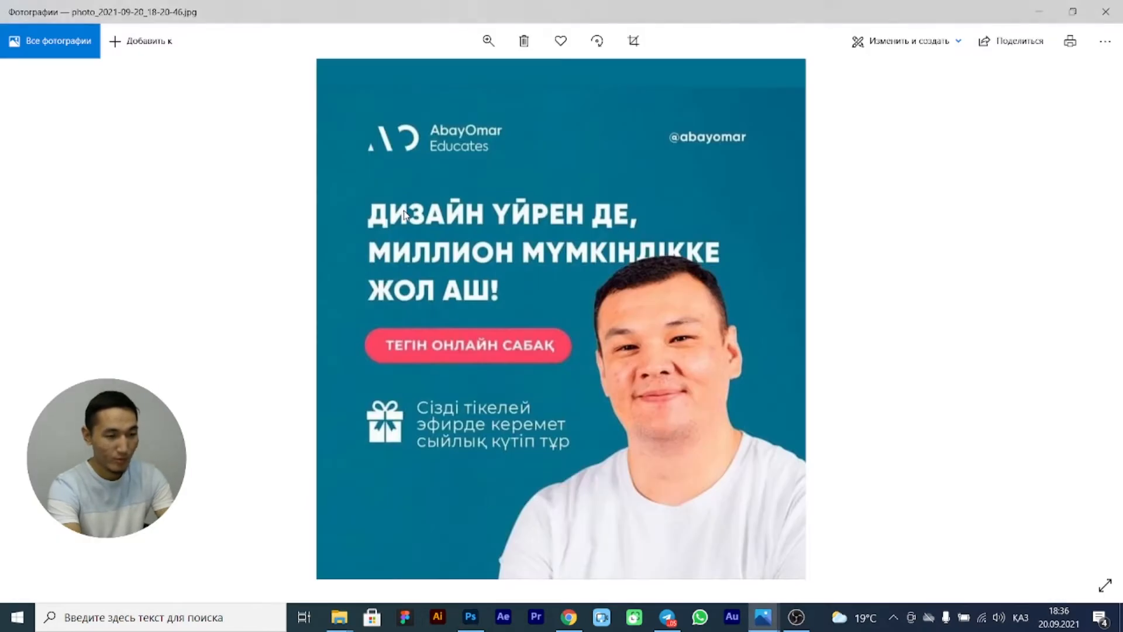
key(alt+Tab)
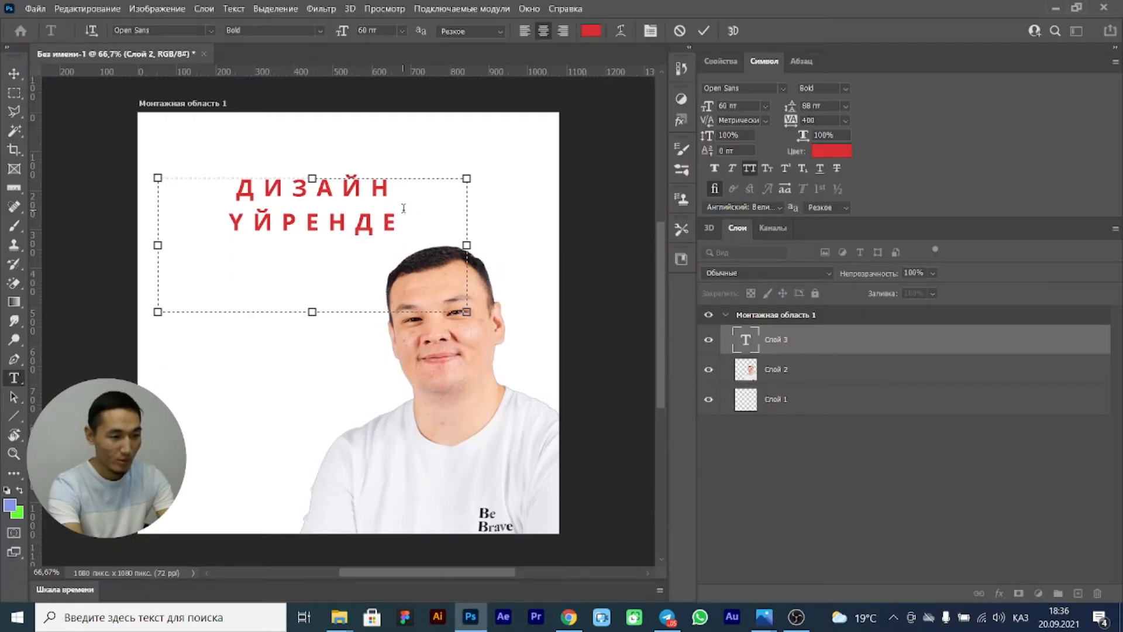
key(BackSpace)
key(BackSpace)
key(Return)
- Add the comma after ДЕ and continue with МИЛЛИОН МҮМКІНДІККЕ ЖОЛ АШ
text(де)
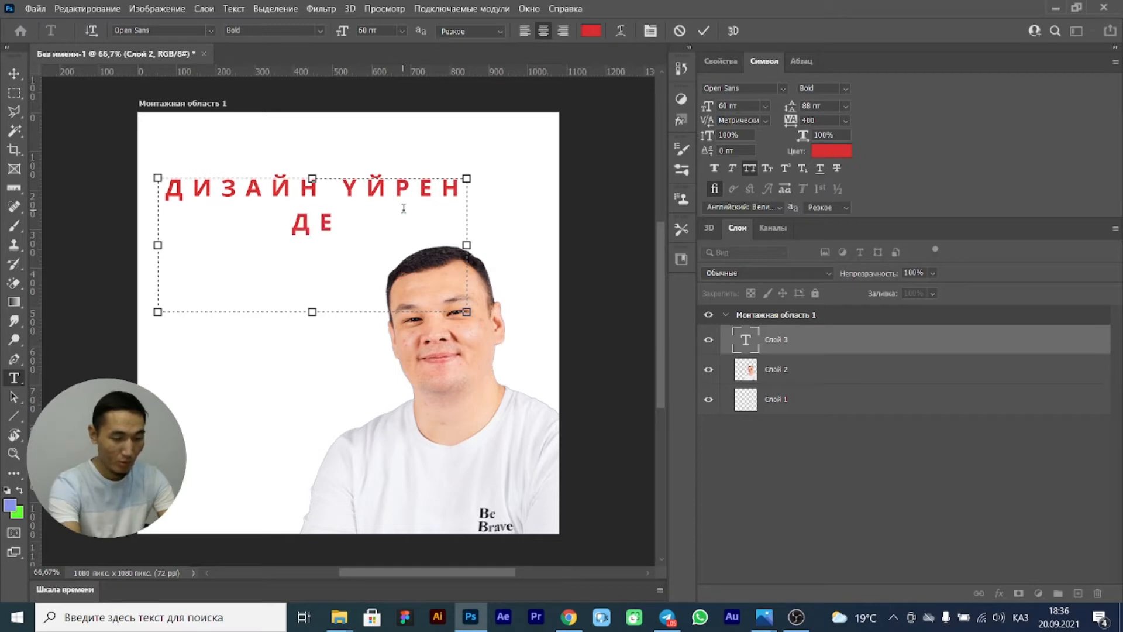
text(ю)
key(BackSpace)
text(№)
key(BackSpace)
text(б)
key(BackSpace)
text(,)
key(alt+Tab)
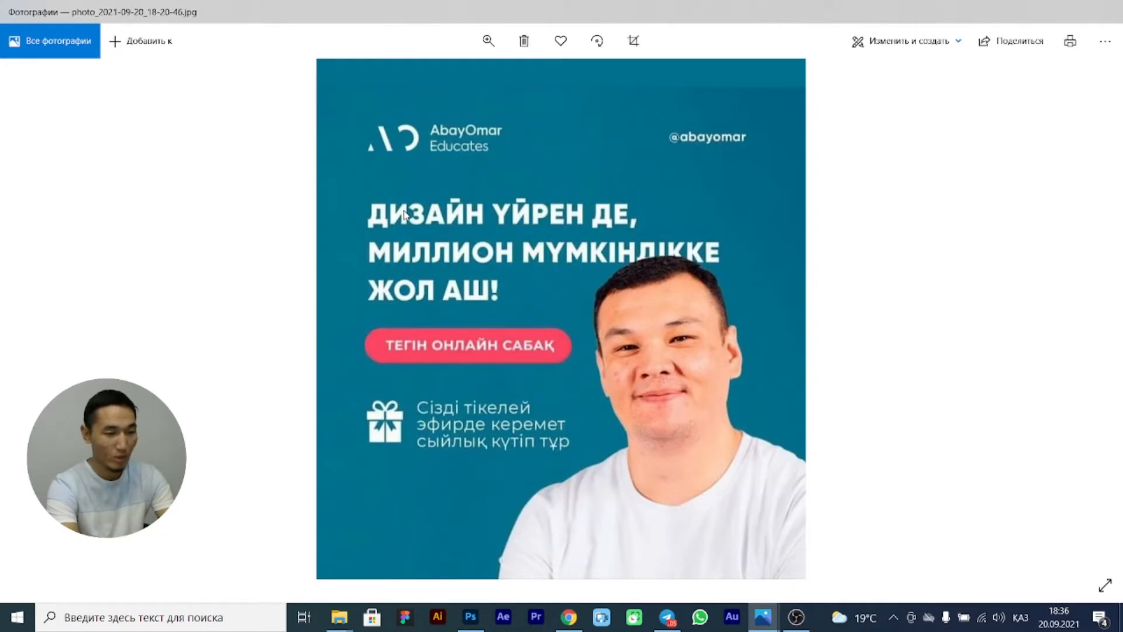
key(alt+Tab)
text(миллион мүмкін)
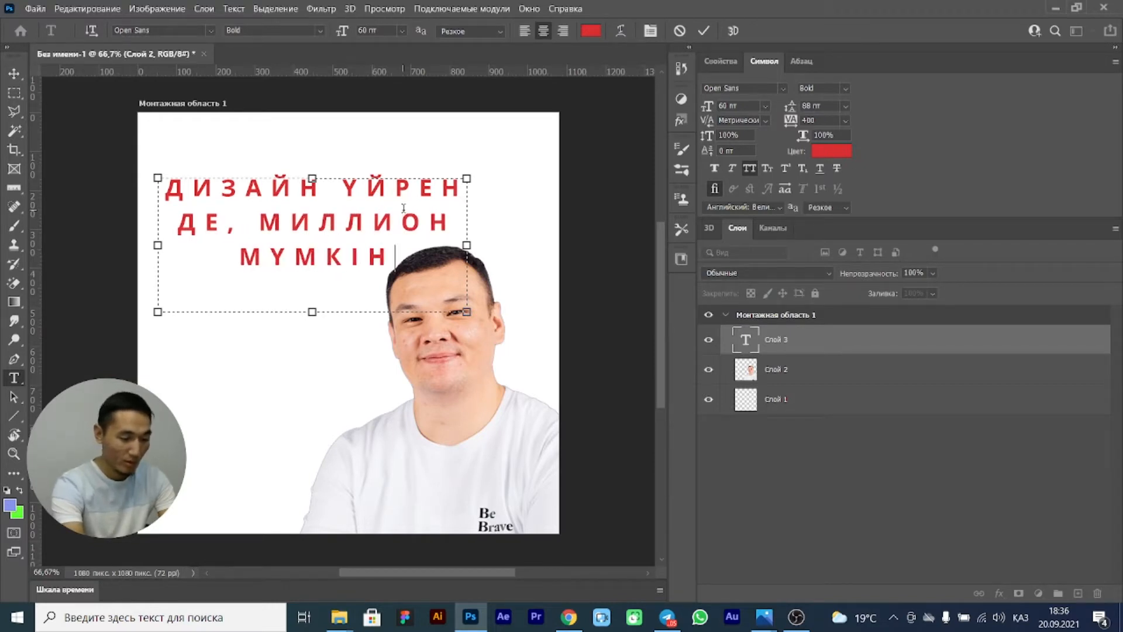
text(дікке)
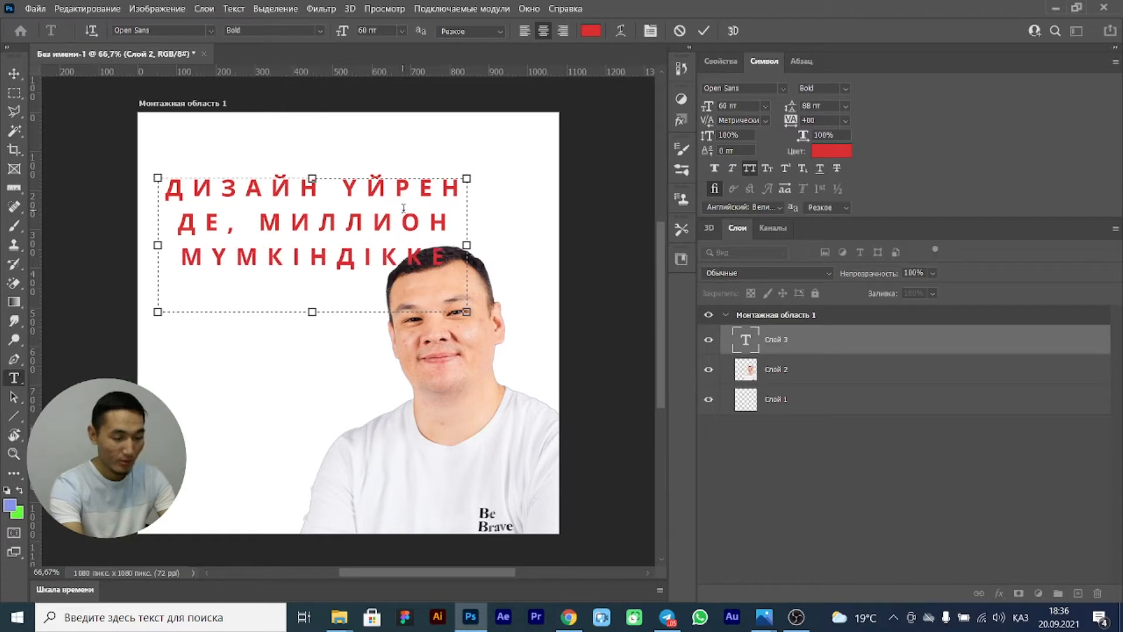
text( жол аш)
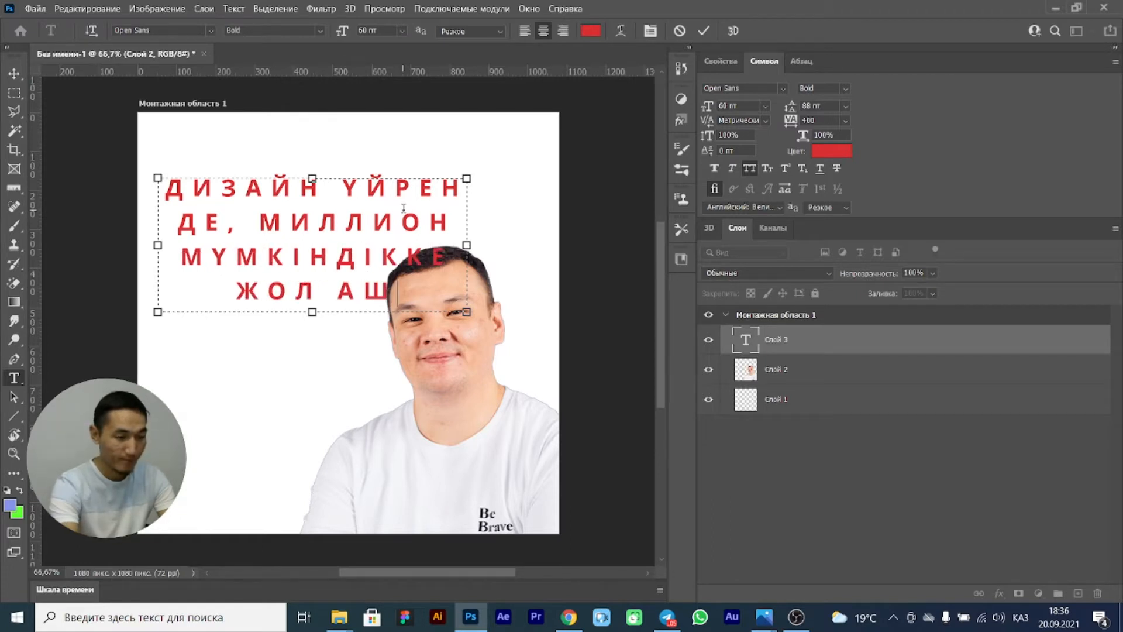
- Nudge the headline slightly left and break the line after ДЕ,
click(14, 73)
drag(303, 223, 296, 224)
key(alt+Tab)
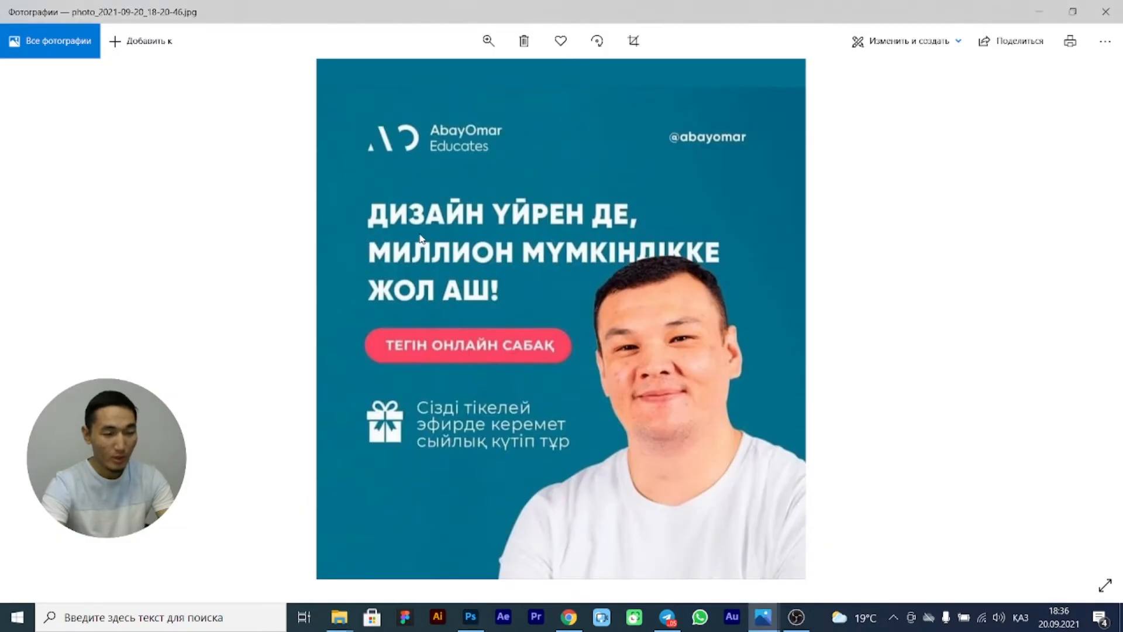
key(alt+Tab)
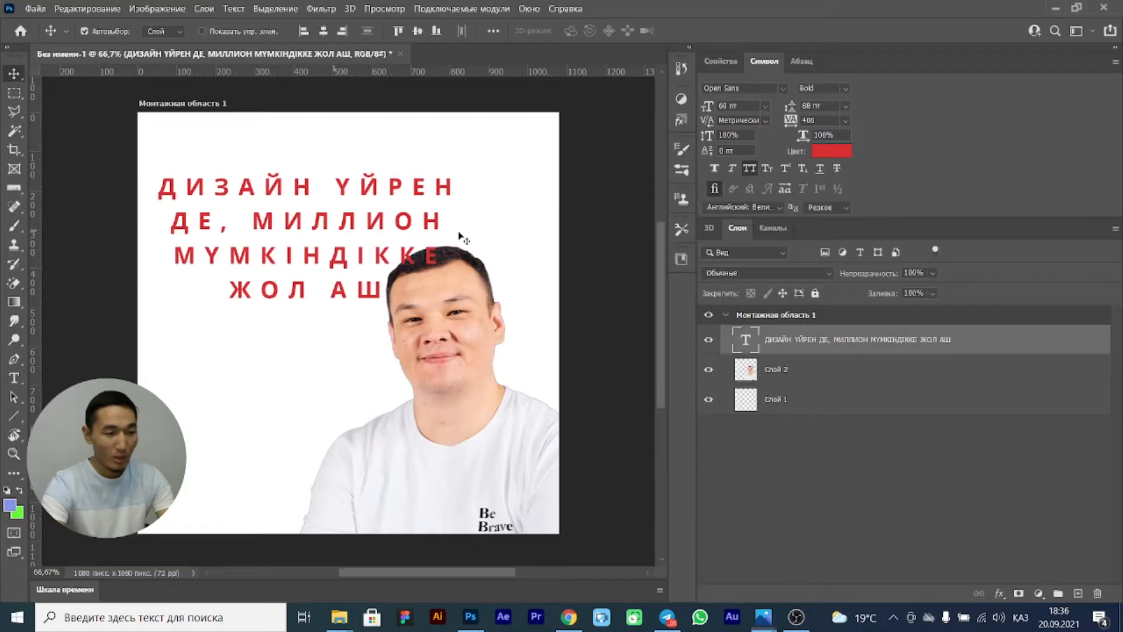
triple_click(258, 222)
click(263, 224)
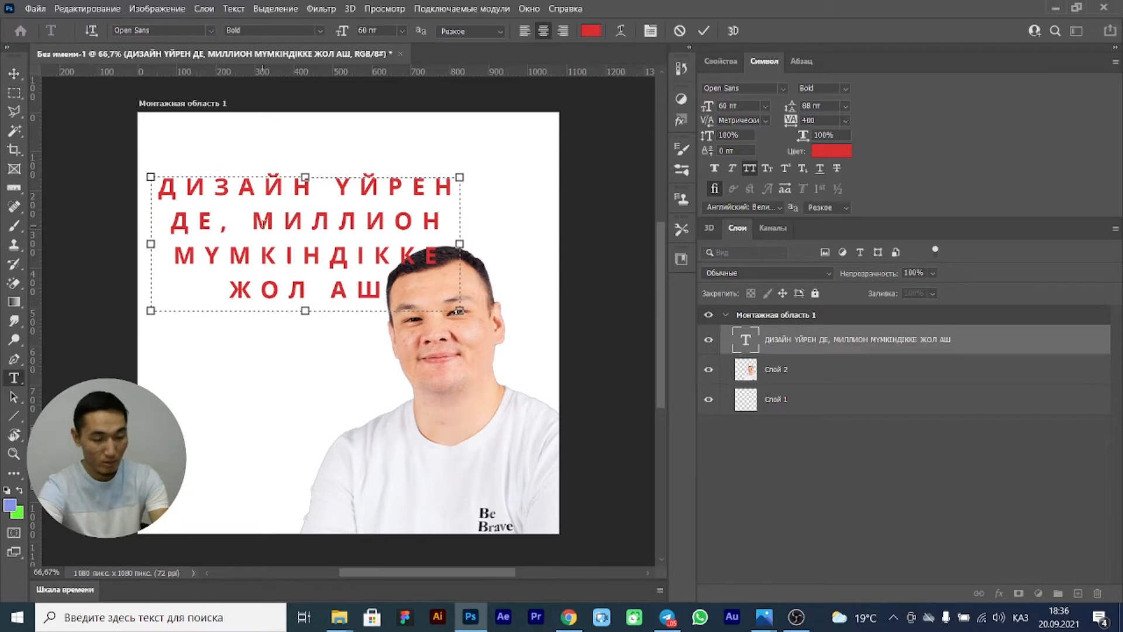
key(Return)
key(alt+Tab)
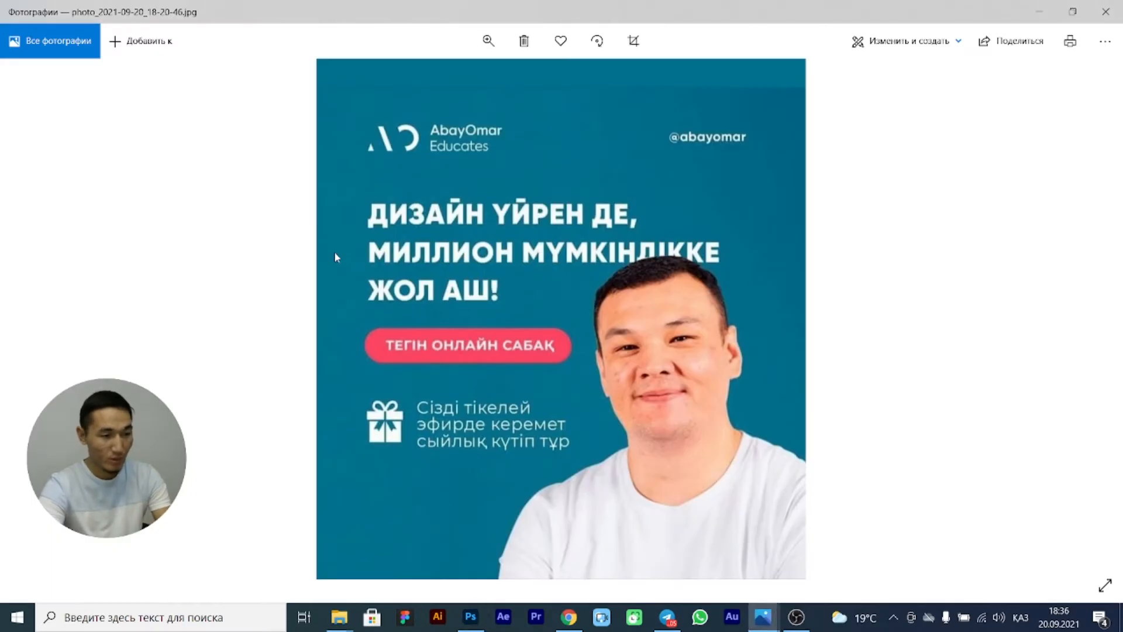
key(alt+Tab)
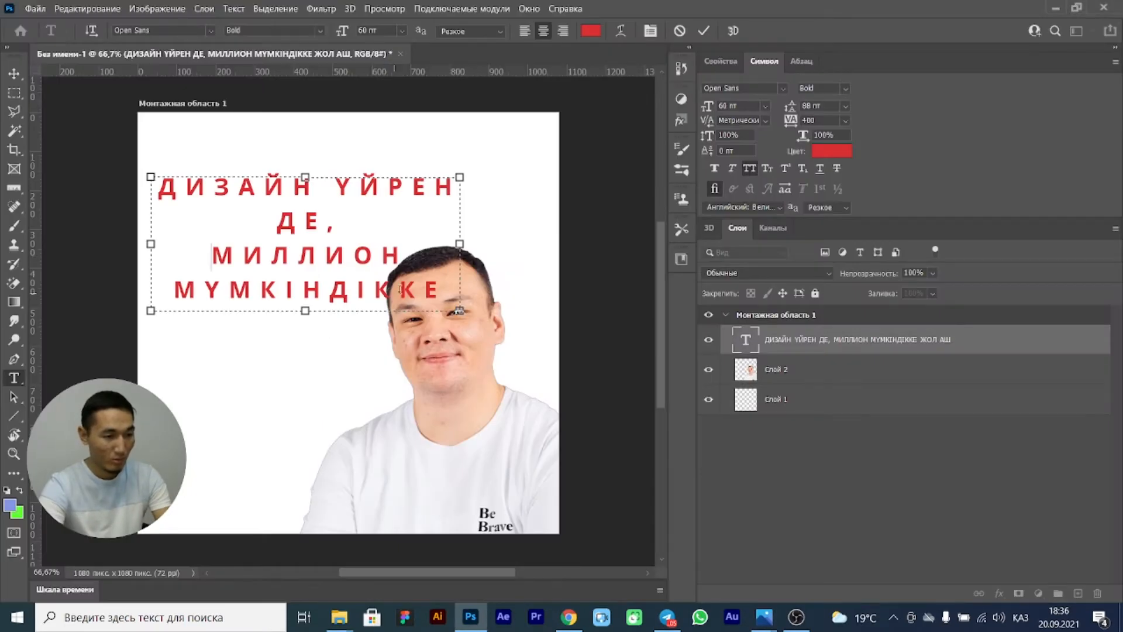
- Enlarge the text box, left-align the headline, and put ЖОЛ АШ on its own line
drag(459, 310, 459, 389)
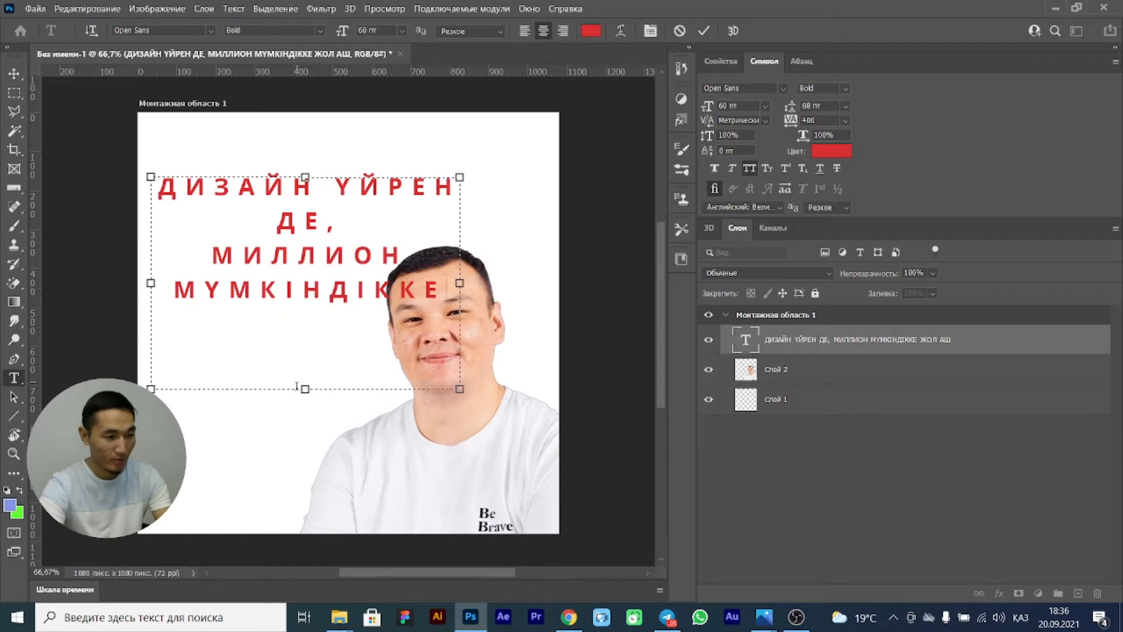
key(ctrl+a)
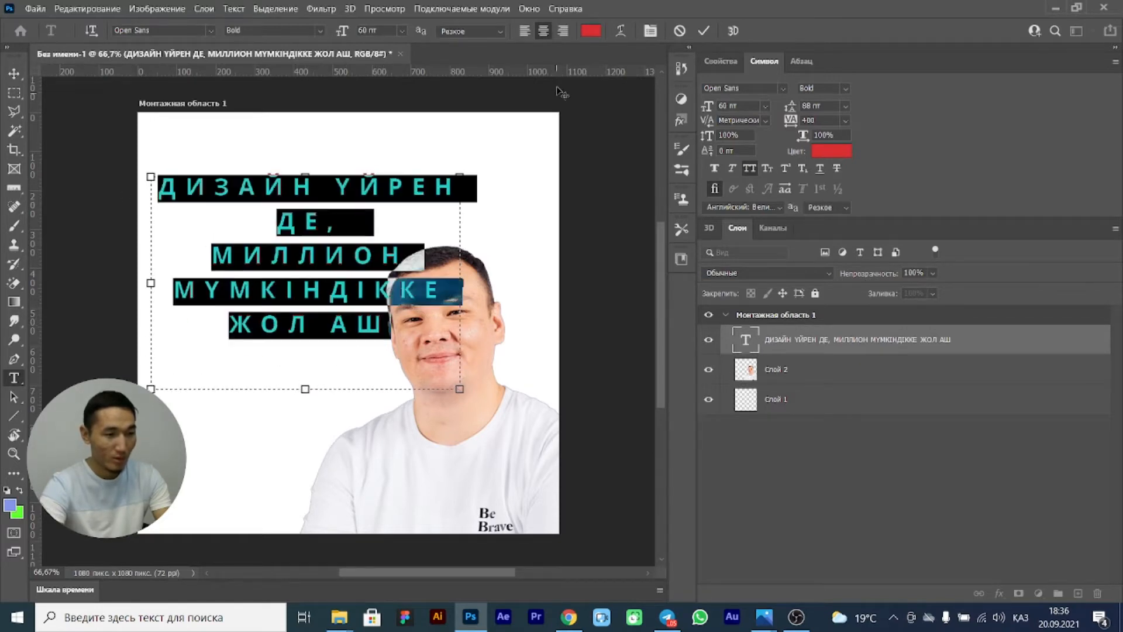
click(528, 29)
drag(460, 283, 527, 284)
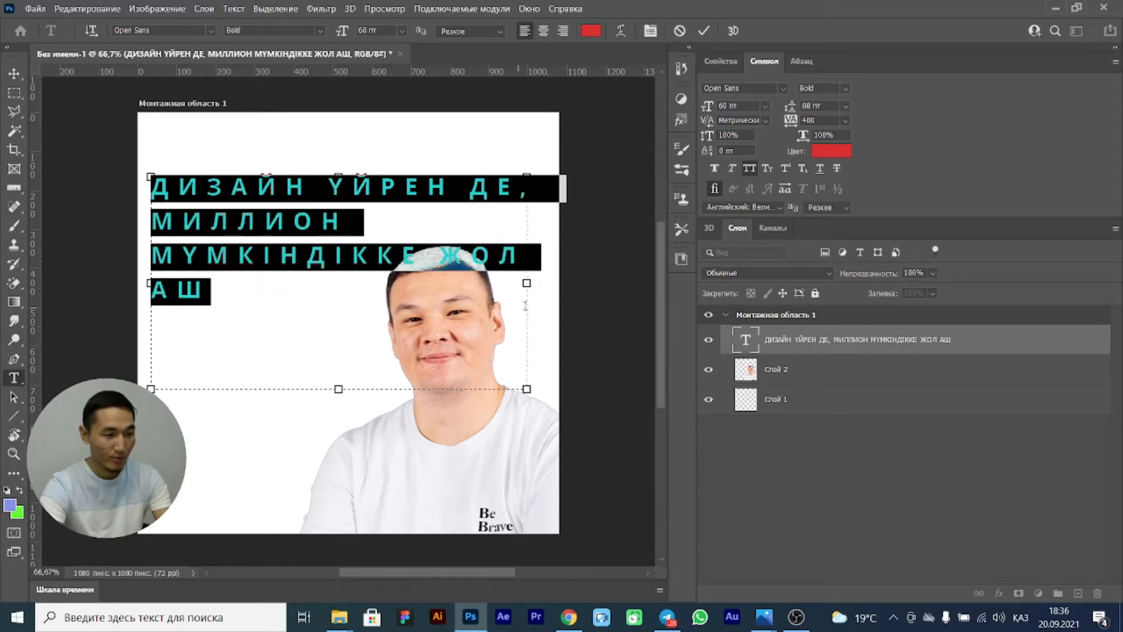
key(alt+Tab)
key(alt+Tab)
click(451, 254)
key(Return)
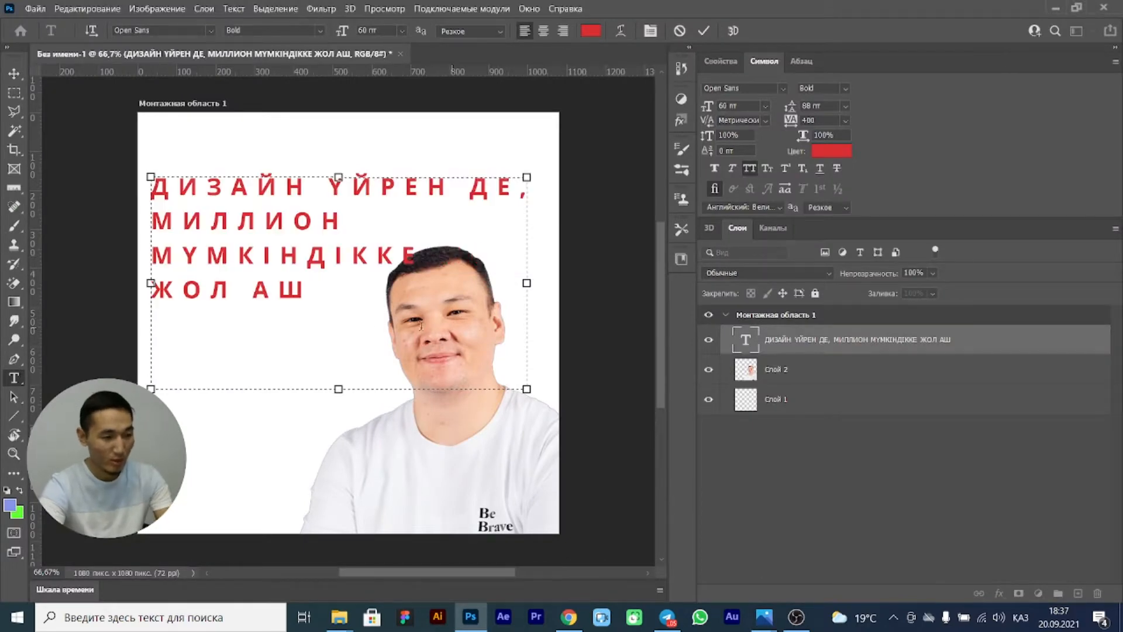
key(ctrl+a)
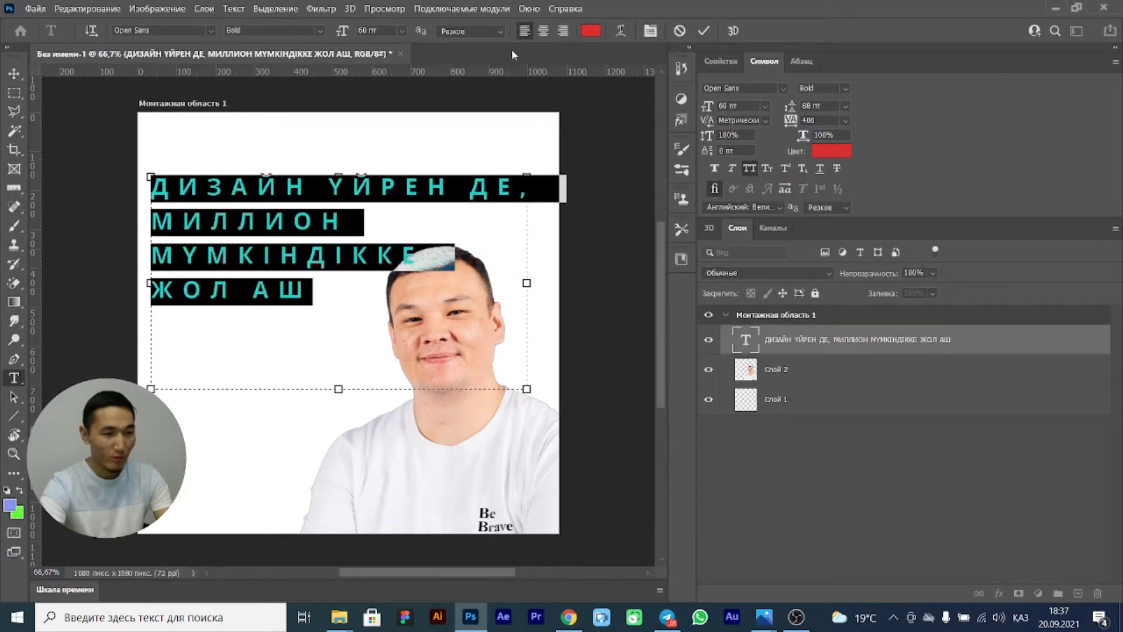
- Change the headline font to Gilroy
click(209, 33)
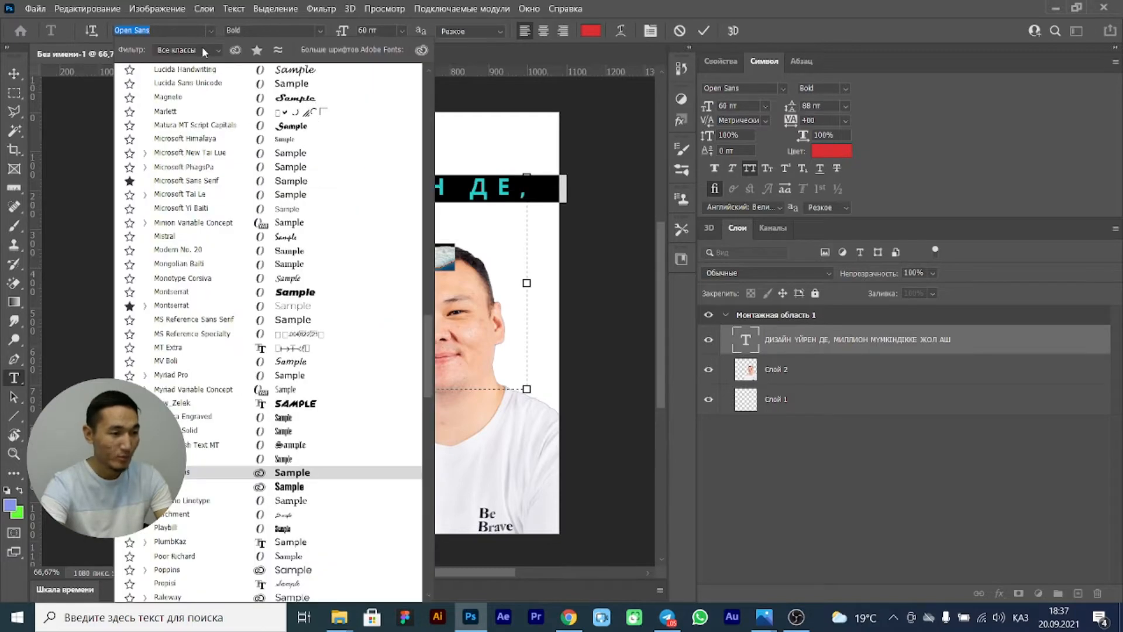
text(ьщ)
key(BackSpace)
key(BackSpace)
key(alt+shift)
text(п)
key(alt+shift)
key(BackSpace)
text(Gilroy)
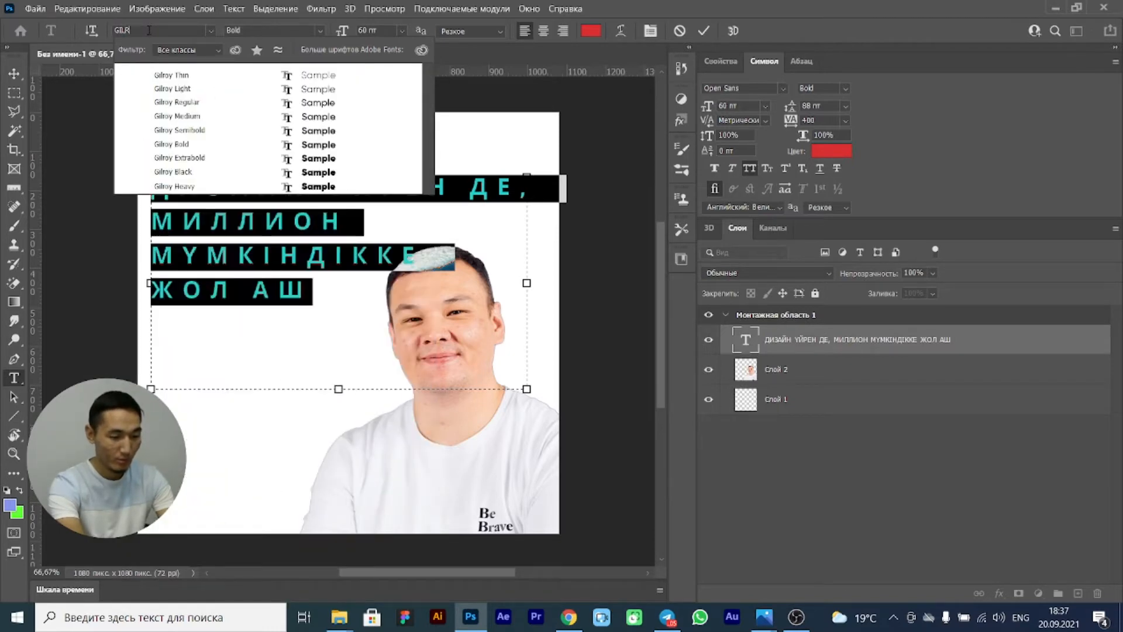
click(215, 157)
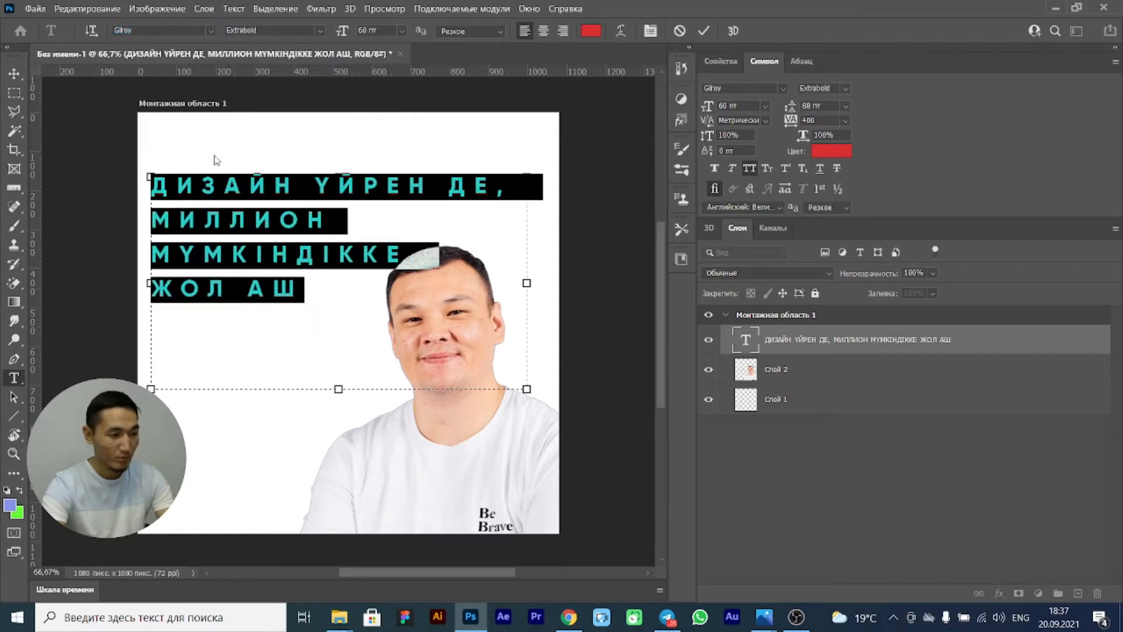
click(823, 486)
key(v)
- Set the headline's font weight to Heavy
key(alt+Tab)
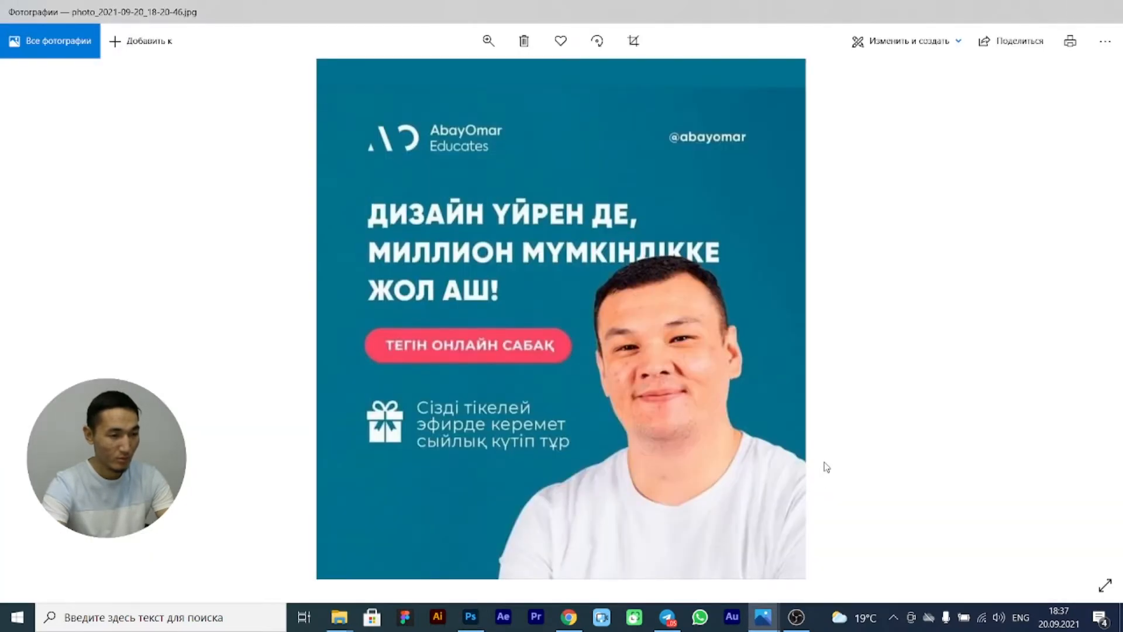
key(alt+Tab)
click(264, 224)
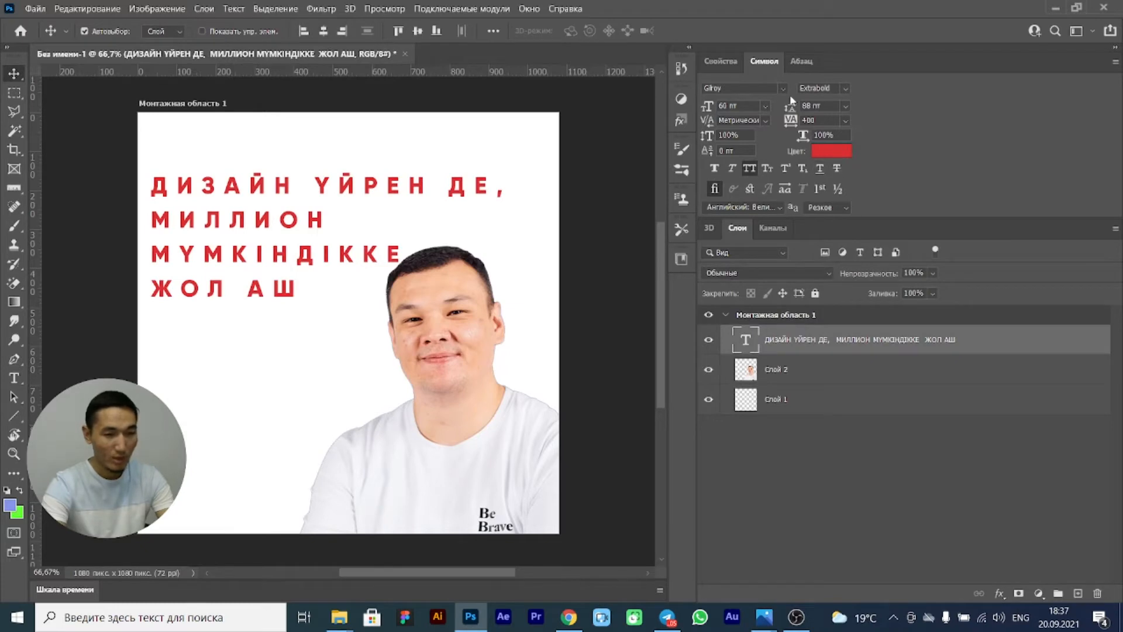
click(824, 88)
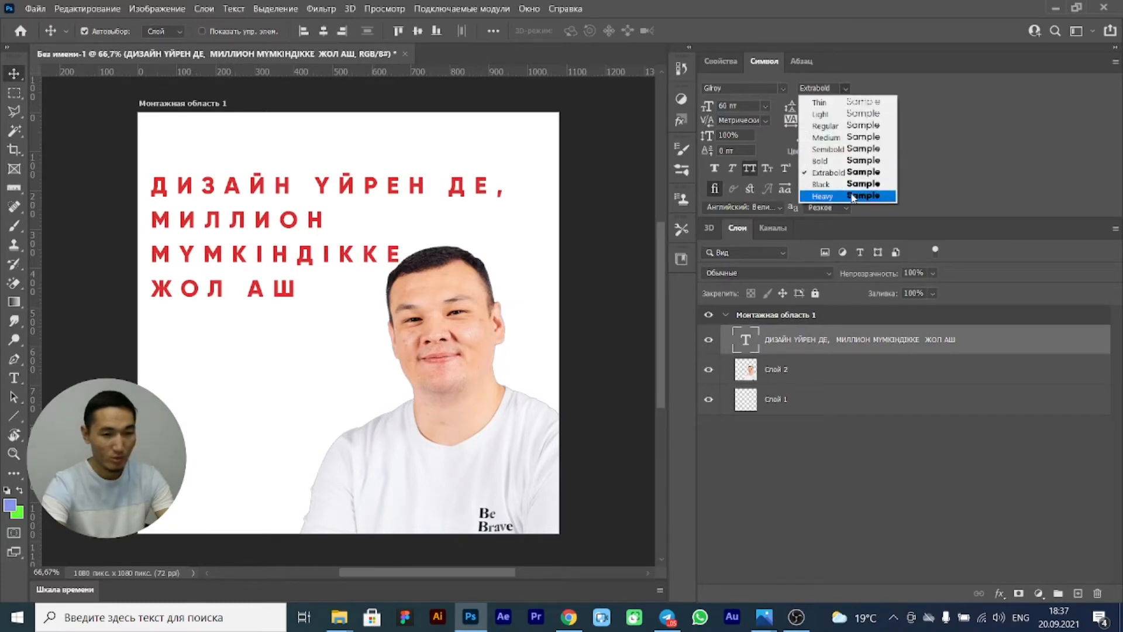
click(819, 205)
click(830, 416)
key(alt+Tab)
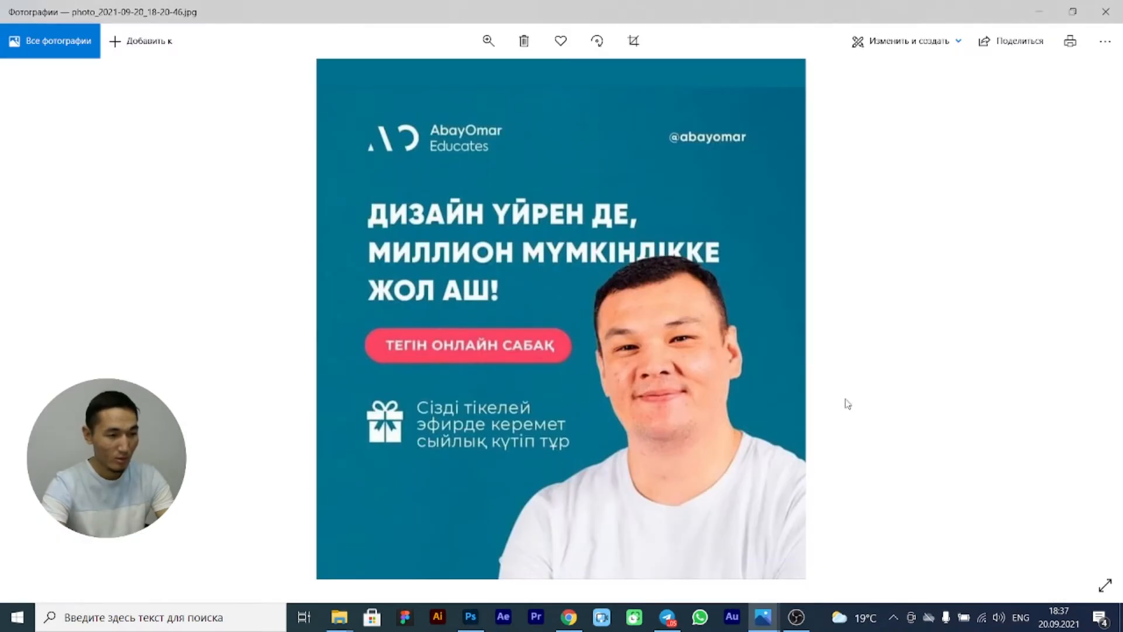
key(alt+Tab)
- Widen the headline box so it wraps to three lines, and shift it slightly left
click(369, 231)
key(alt+Tab)
key(alt+Tab)
key(alt+Tab)
key(alt+Tab)
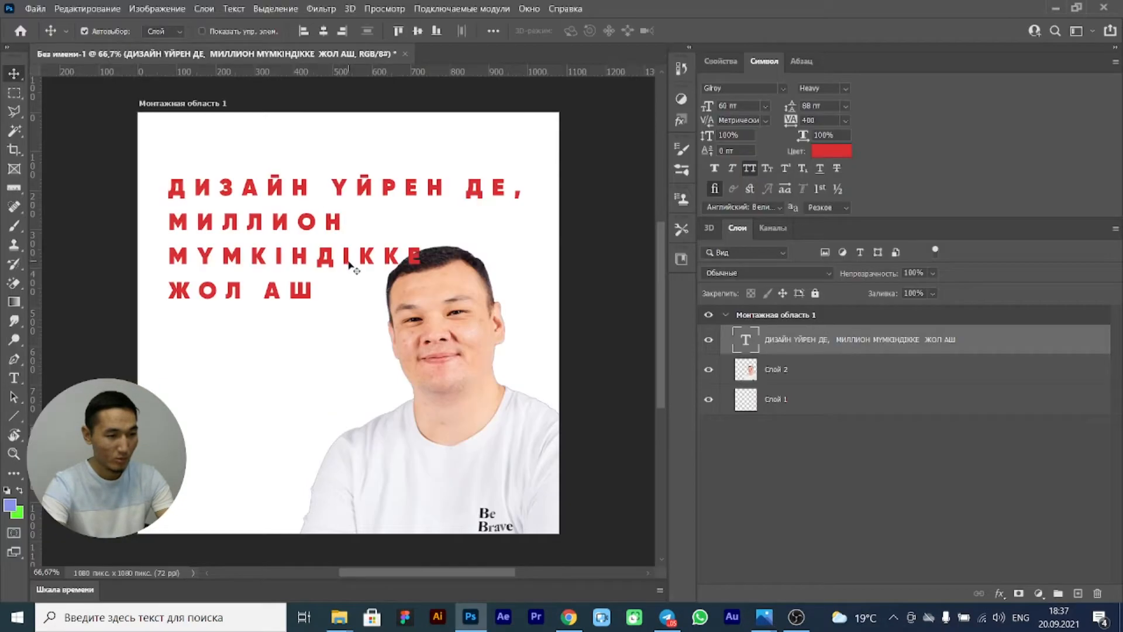
click(175, 256)
key(ctrl+a)
drag(545, 284, 640, 283)
click(800, 467)
key(v)
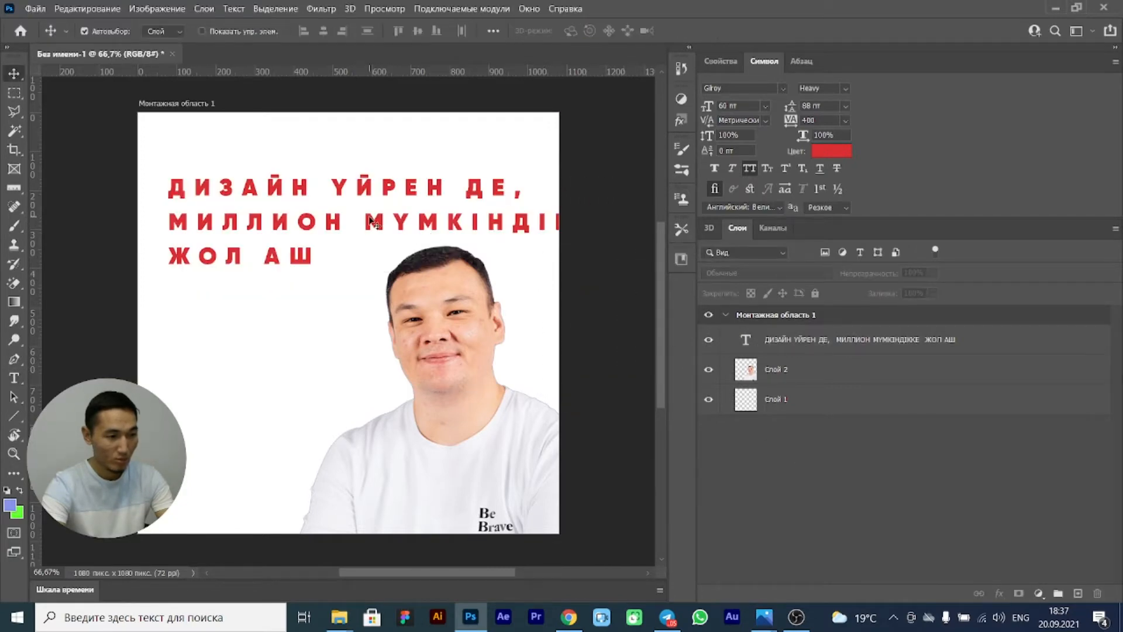
drag(372, 221, 357, 220)
- Tighten the headline tracking to 80 and move it slightly right and down
key(alt+Tab)
key(alt+Tab)
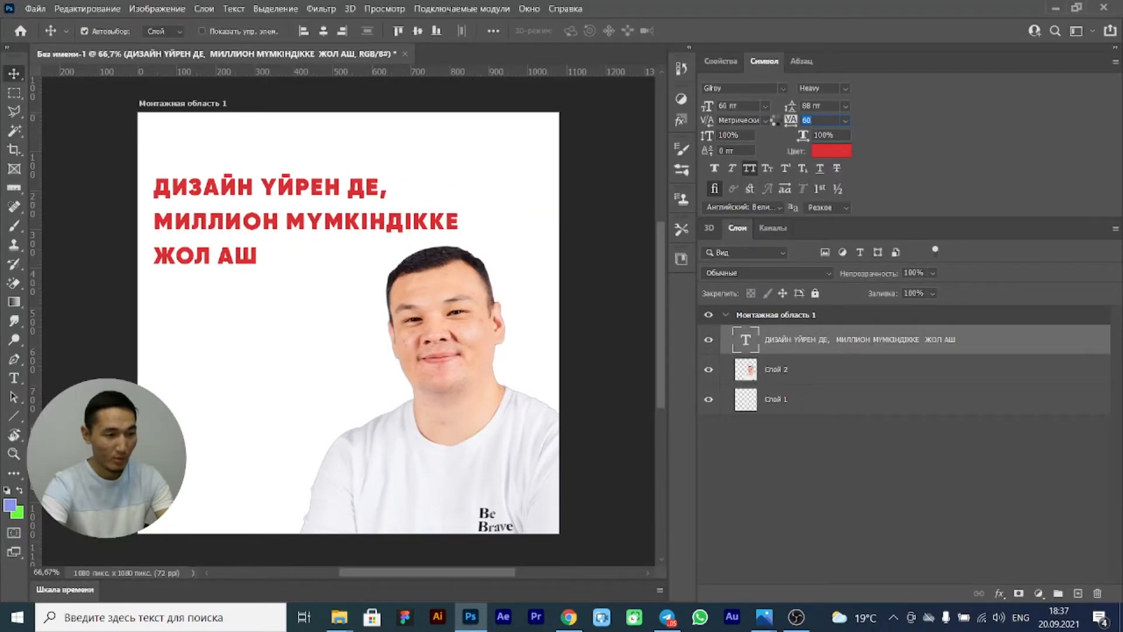
key(Down)
key(Down)
key(Up)
key(Up)
key(Up)
key(Up)
click(849, 439)
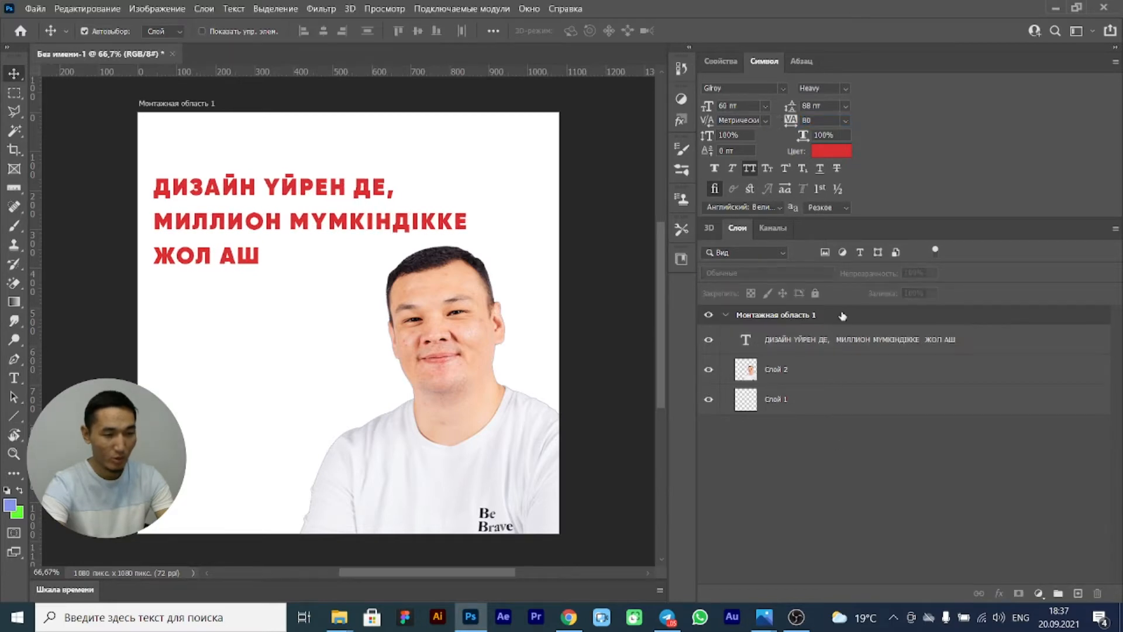
key(alt+Tab)
key(alt+Tab)
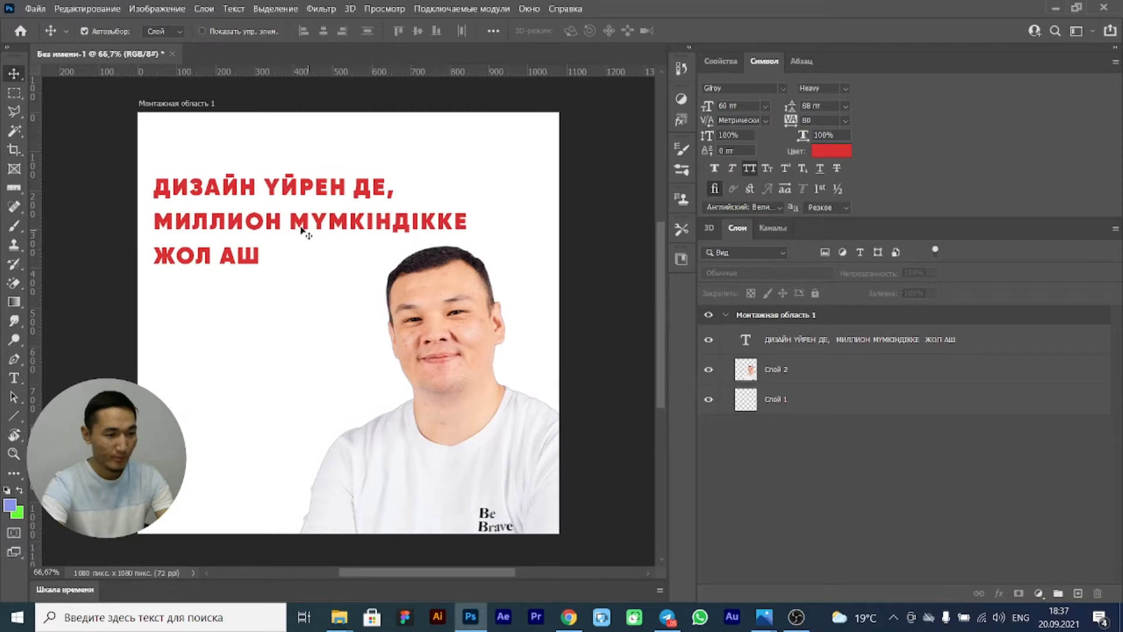
click(236, 220)
drag(236, 220, 270, 227)
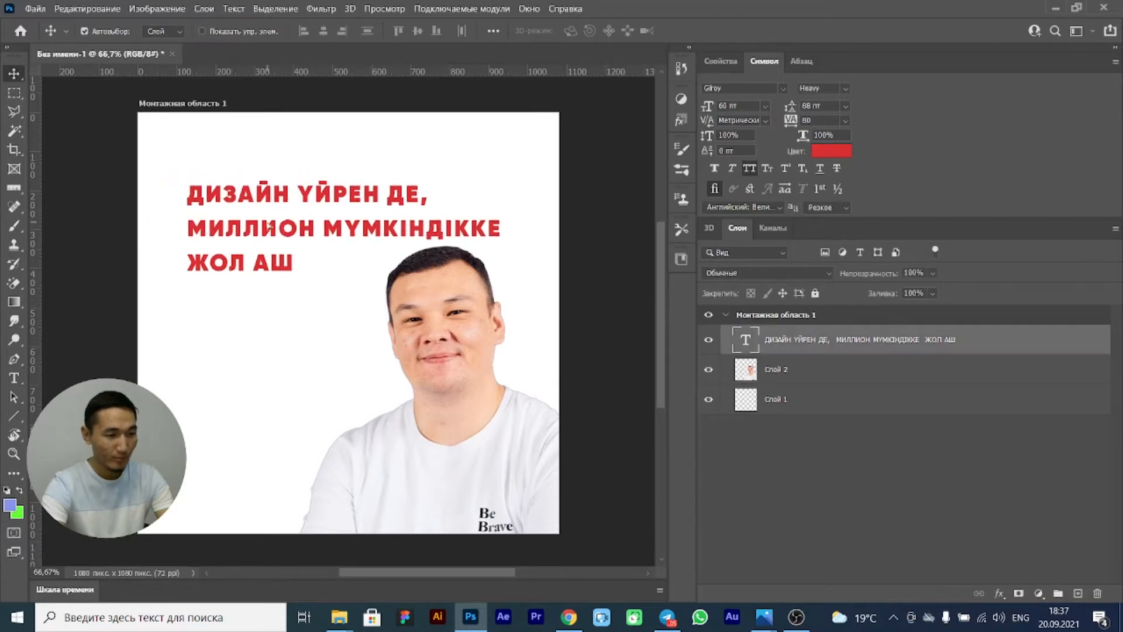
- Select the bottom background layer beneath the man's photo
click(842, 372)
key(alt+Tab)
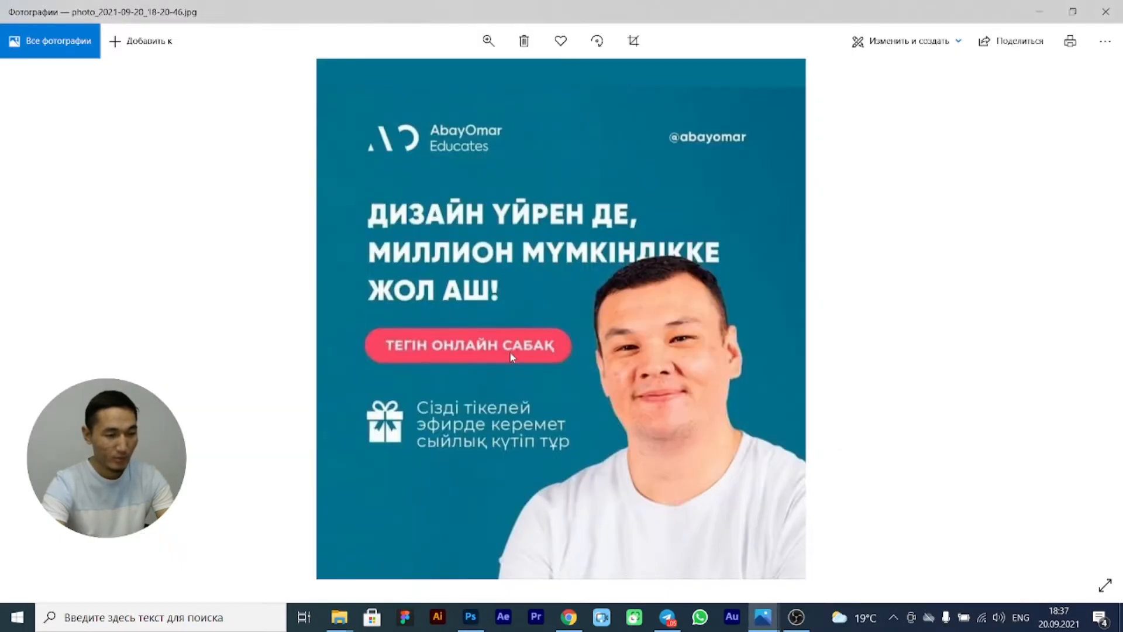
key(alt+Tab)
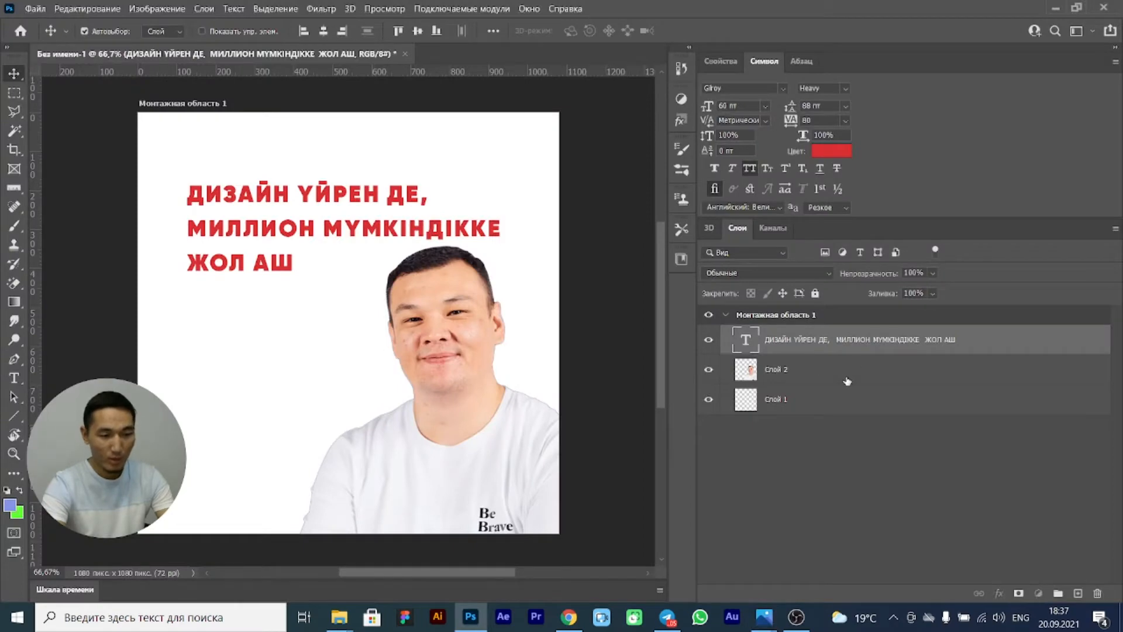
click(844, 377)
click(848, 400)
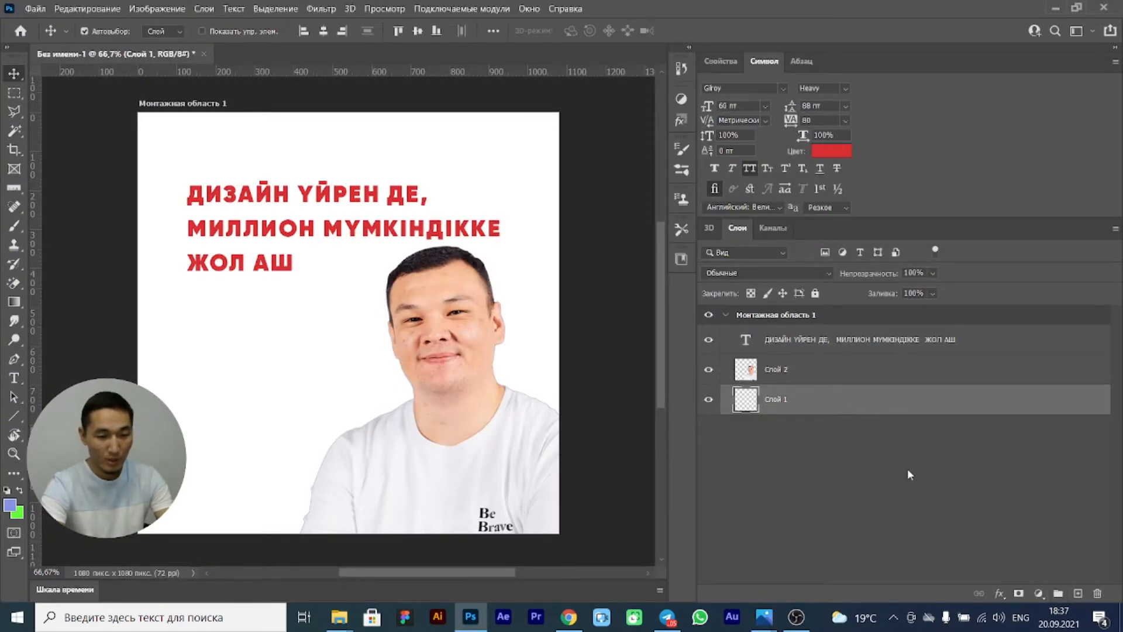
- Add a Solid Color fill layer, accepting the blue colour for now
click(1039, 594)
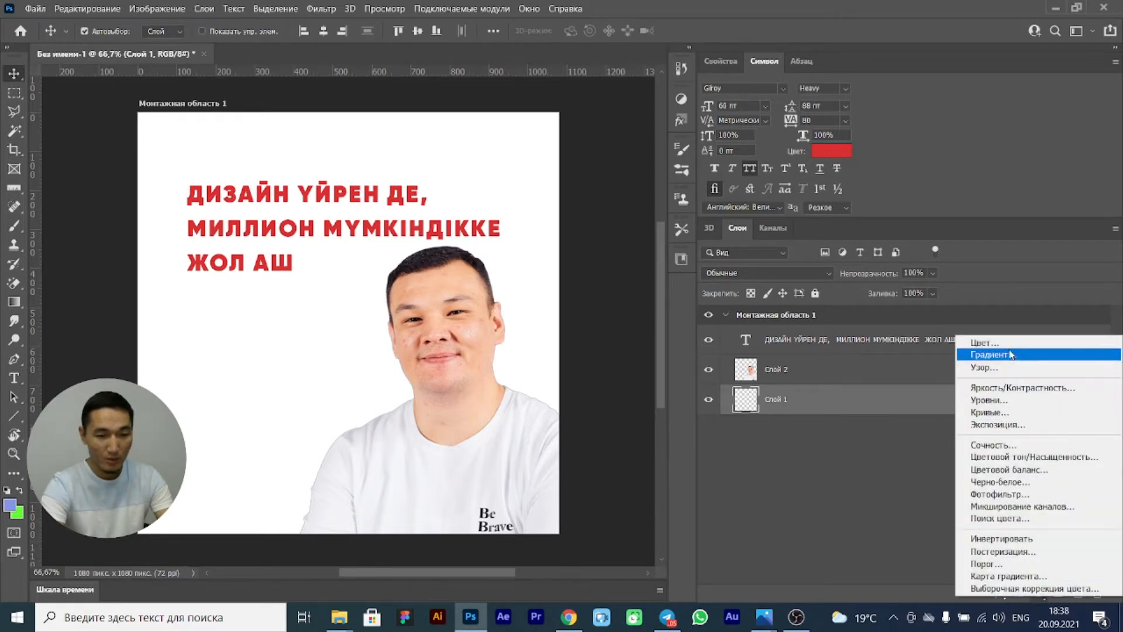
click(965, 342)
key(alt+Tab)
key(alt+Tab)
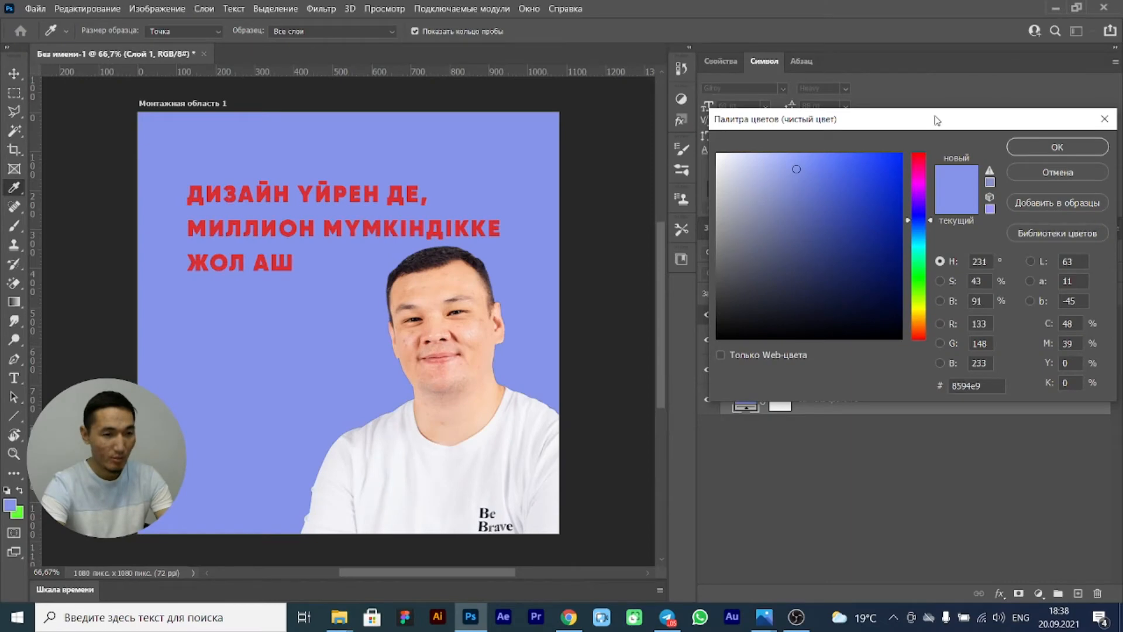
click(1042, 149)
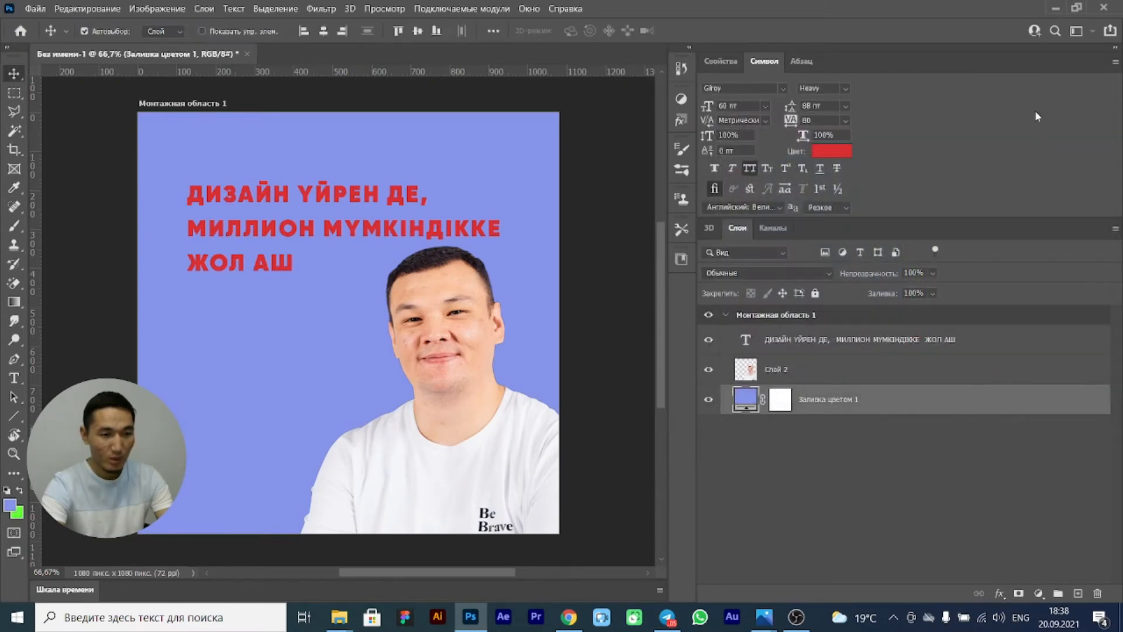
- Place the teal reference image from the desktop into the poster
key(alt+Tab)
click(1039, 12)
right_click(447, 253)
click(499, 295)
drag(138, 96, 276, 341)
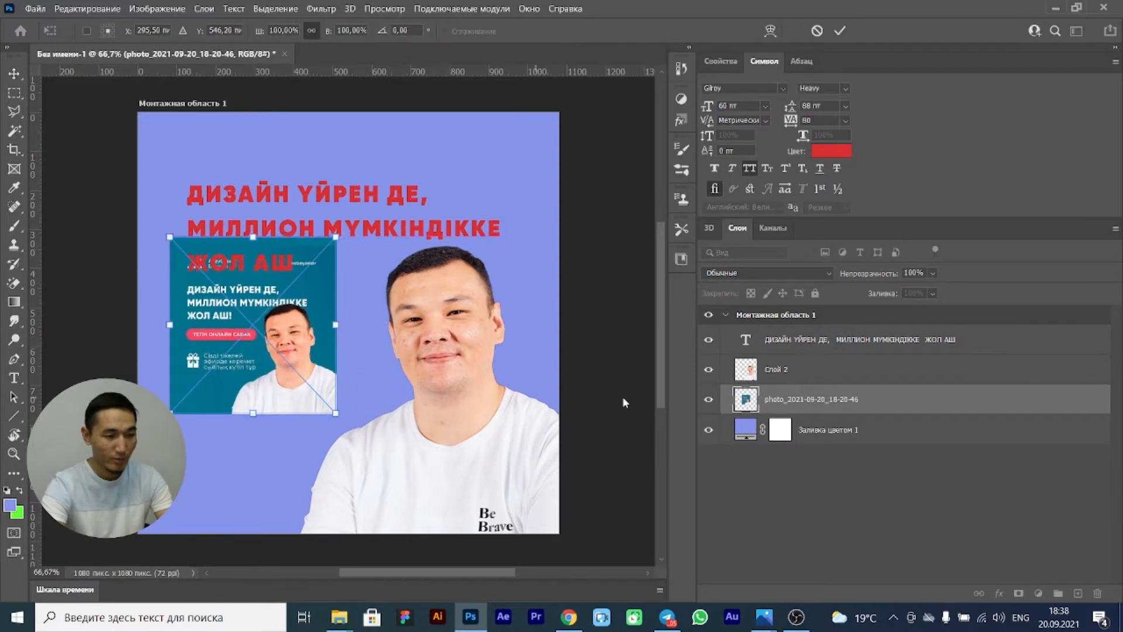
key(Return)
- Add a teal #006987 fill layer sampled from the reference, then delete the reference picture
click(800, 437)
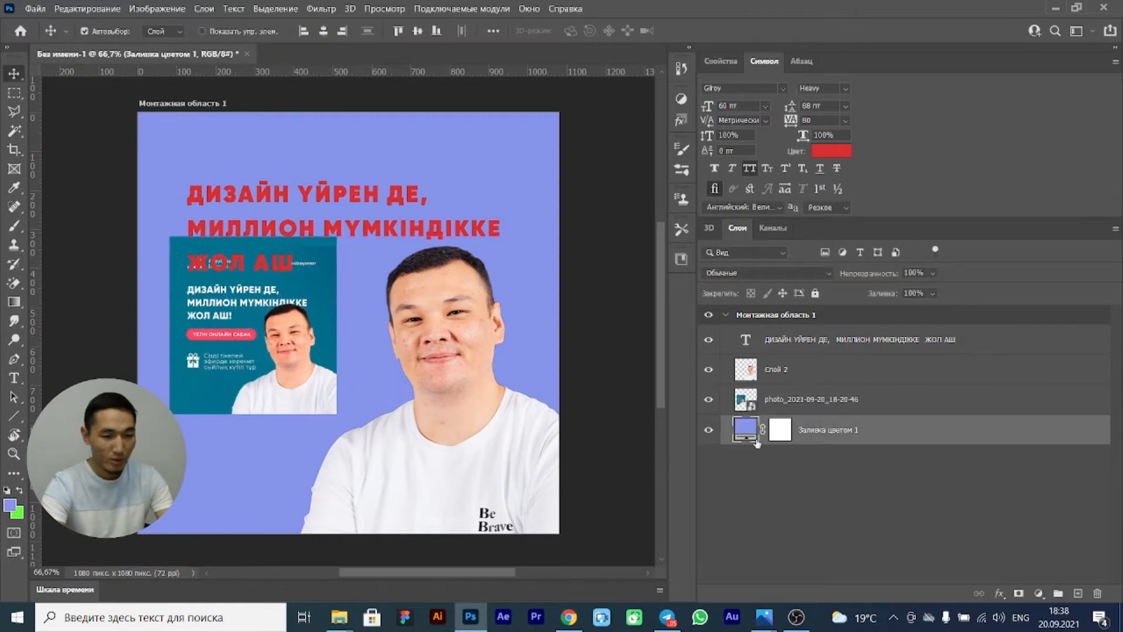
click(1029, 592)
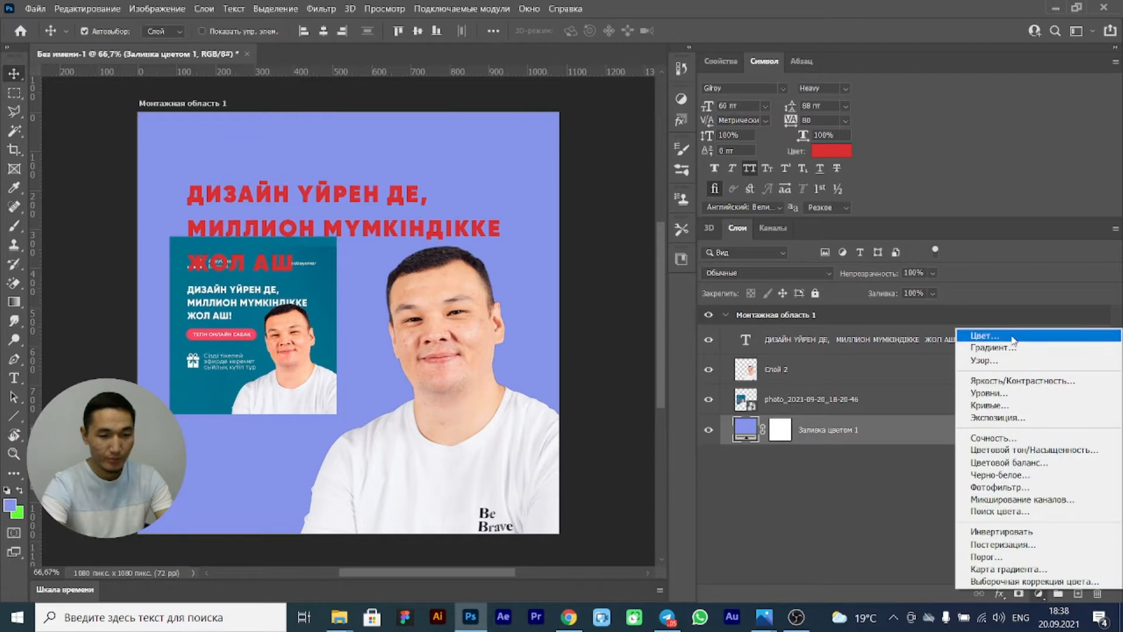
click(977, 333)
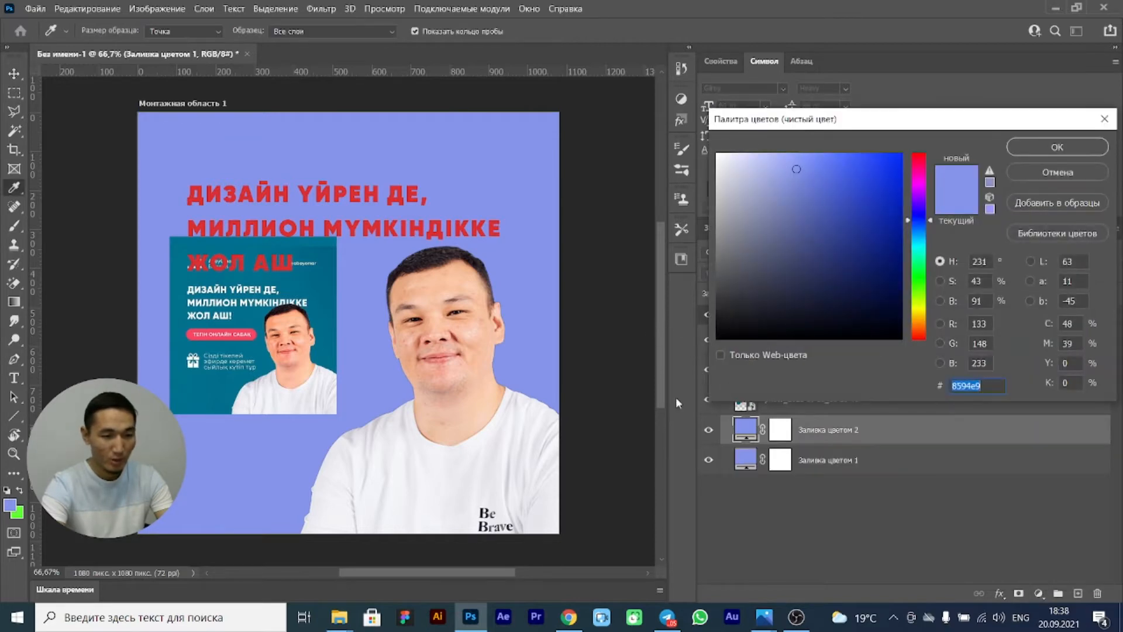
click(322, 302)
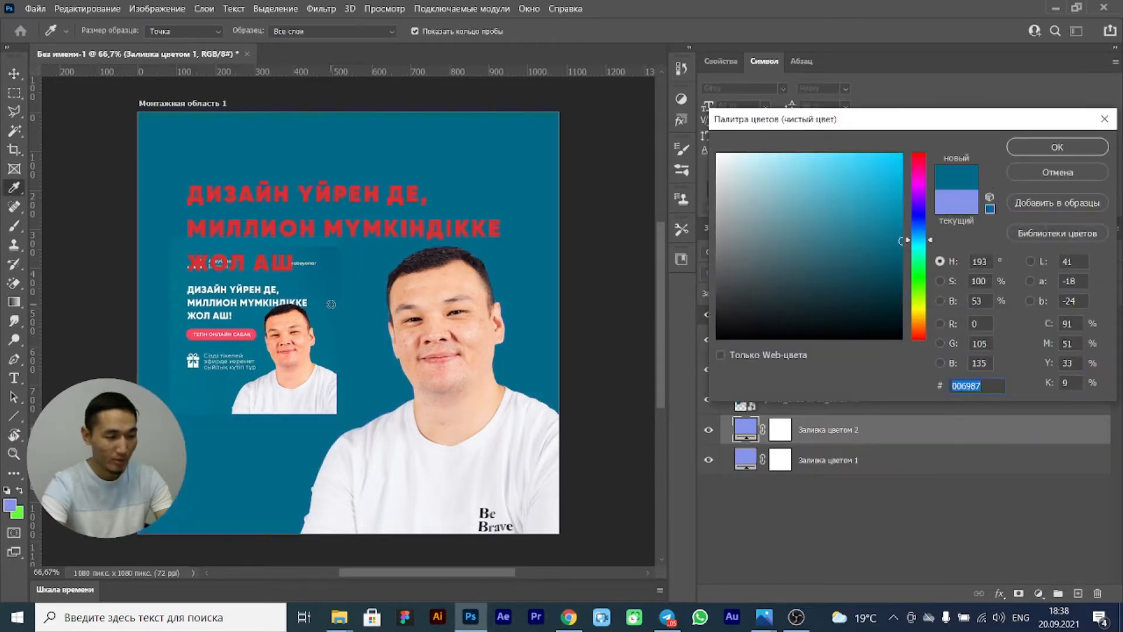
click(1050, 146)
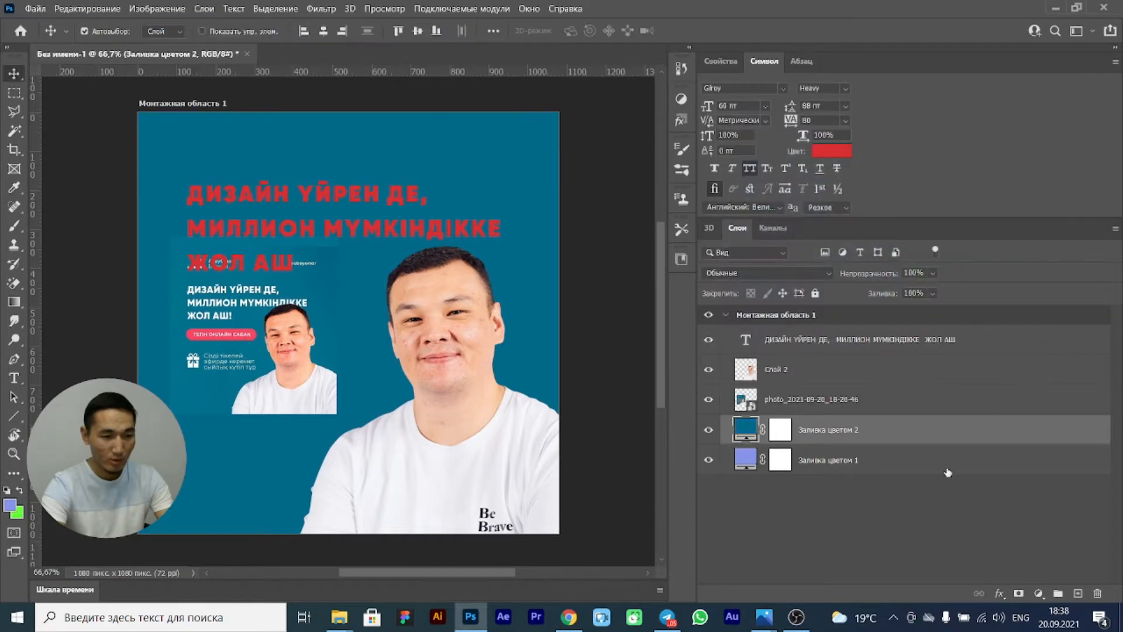
click(810, 399)
key(Delete)
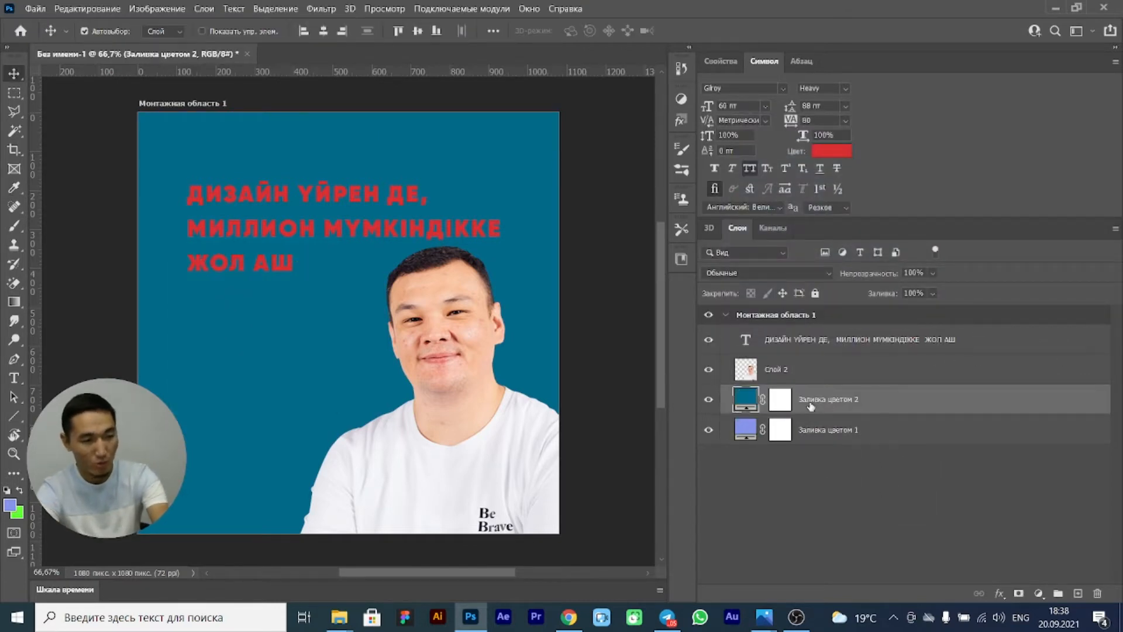
- Change the headline text colour to white (#ffffff)
click(339, 231)
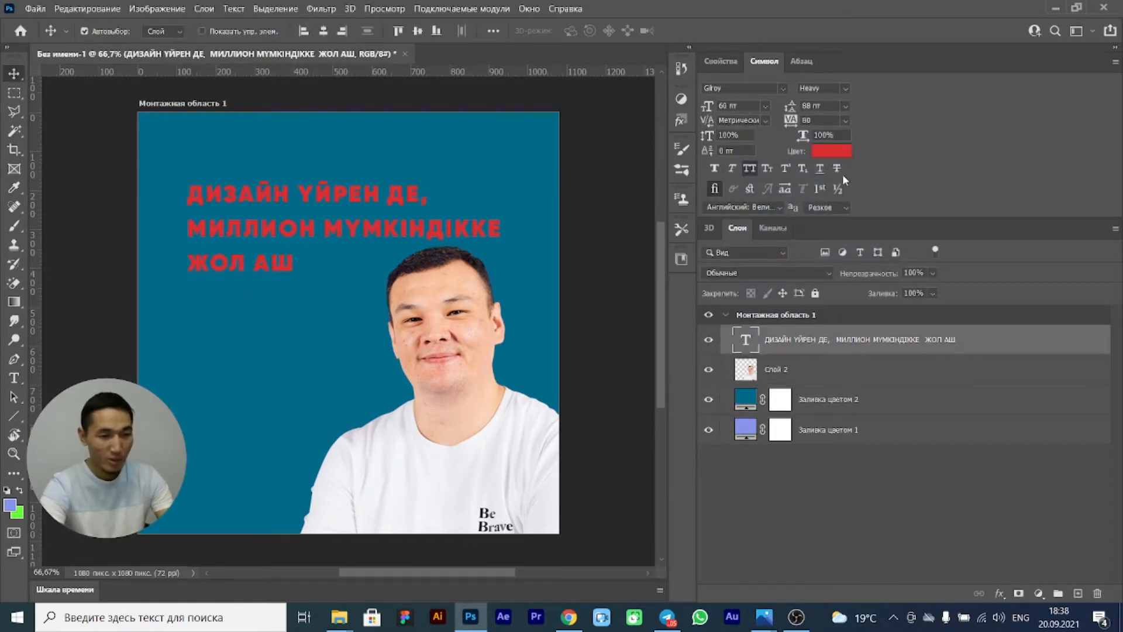
click(803, 318)
click(801, 340)
click(837, 151)
text(ffffff)
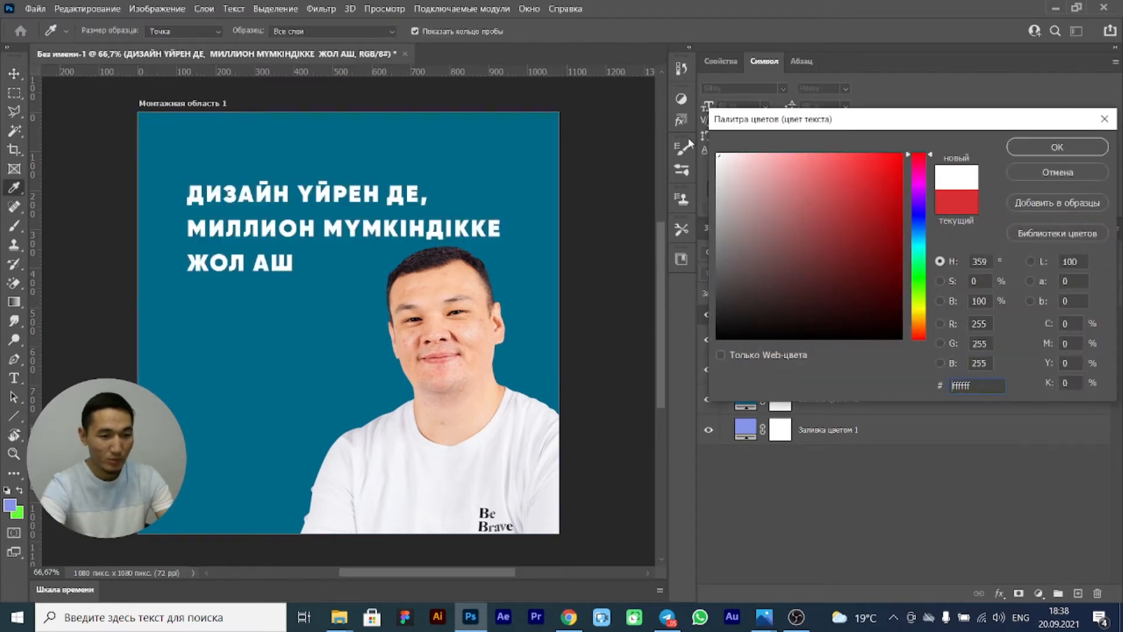
click(1037, 149)
click(925, 448)
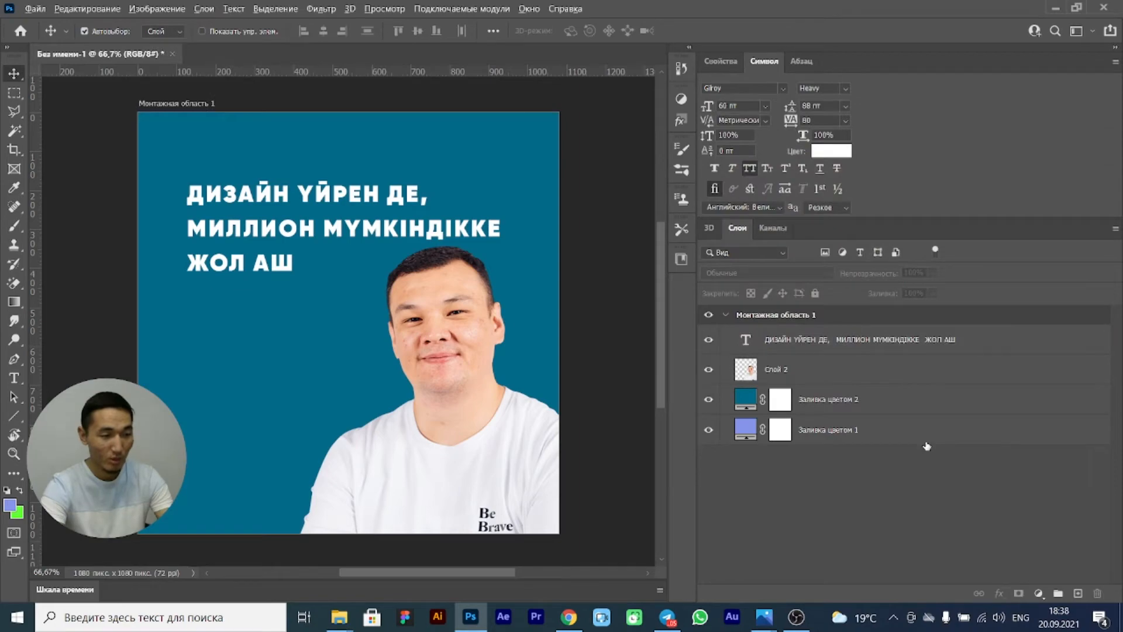
key(alt+Tab)
key(alt+Tab)
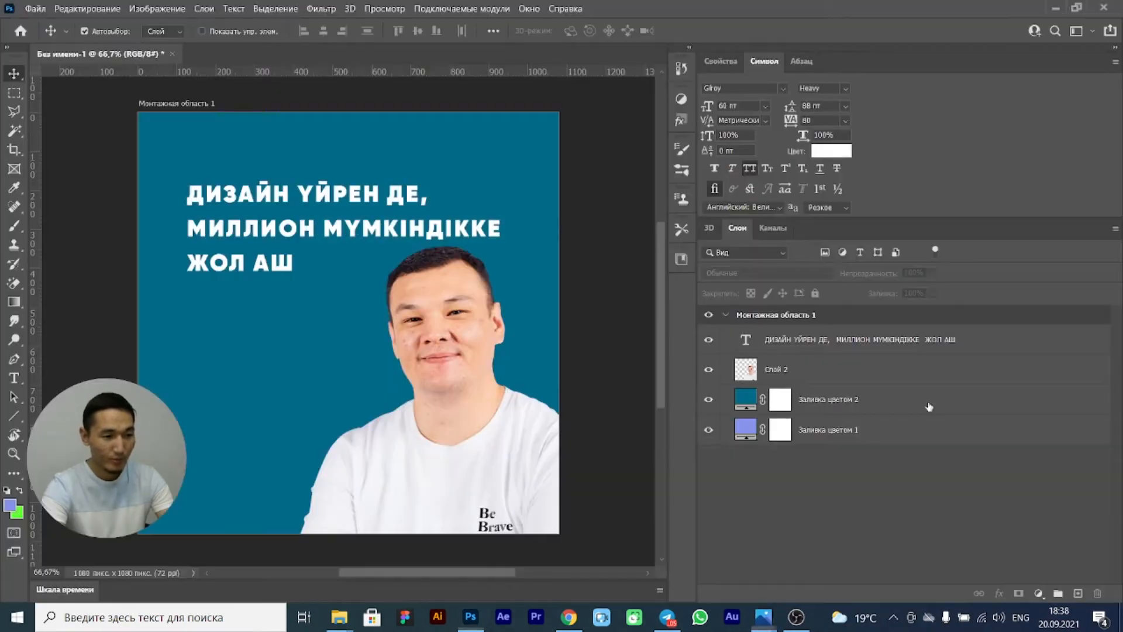
key(alt+Tab)
key(alt+Tab)
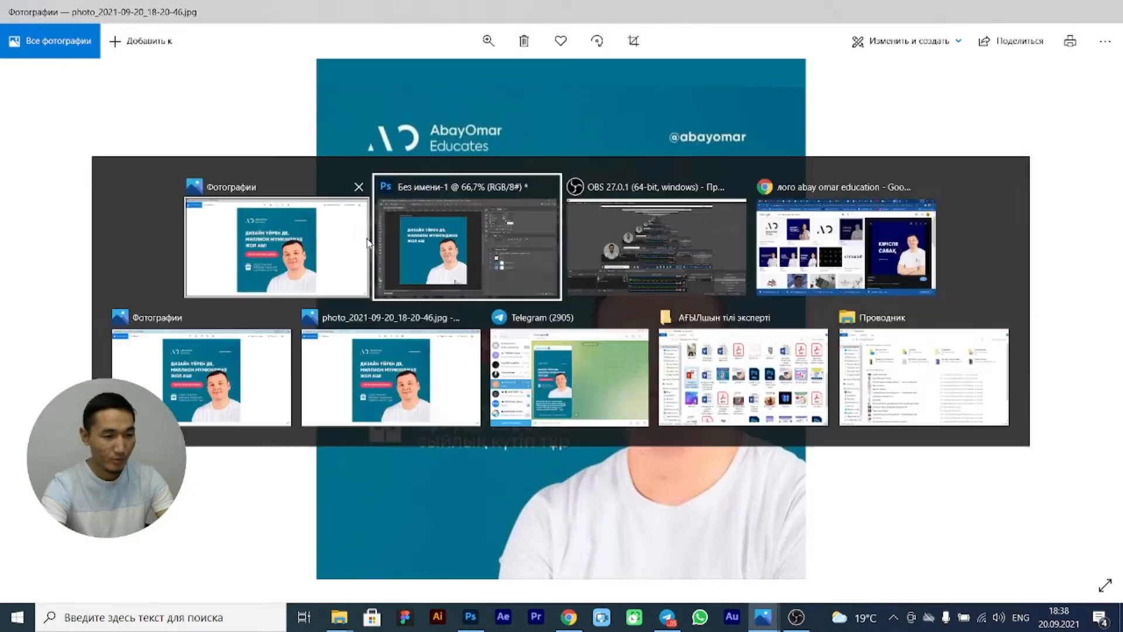
- Shift the headline left, enlarge it slightly, set tracking to 0, and move Слой 2 above it
drag(350, 236, 277, 234)
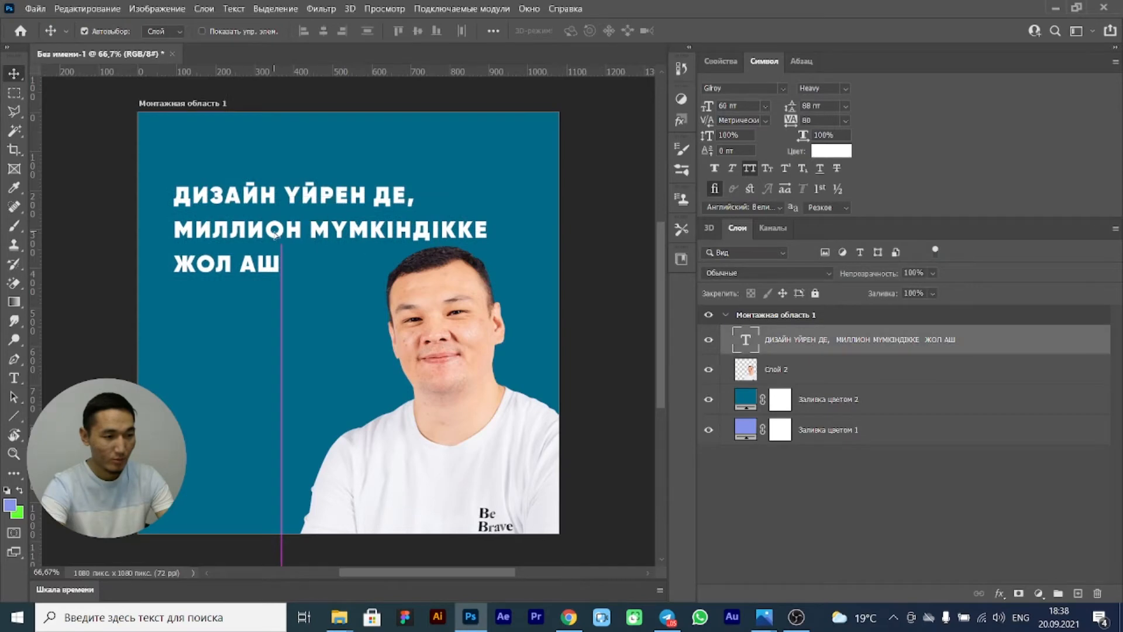
key(alt+Tab)
key(alt+Tab)
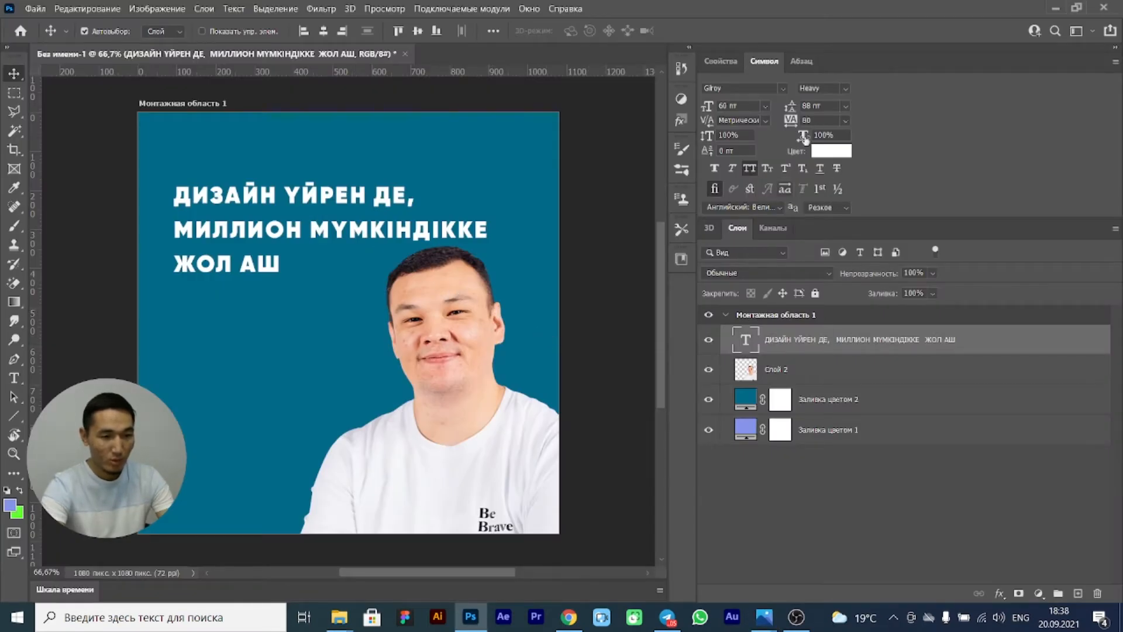
drag(707, 108, 712, 108)
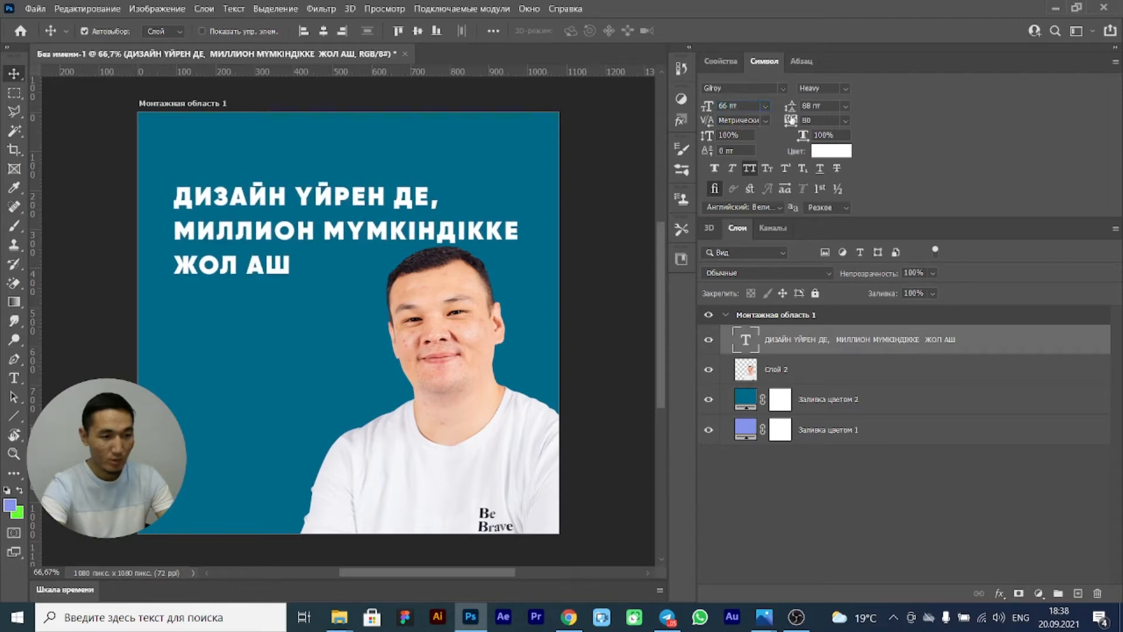
drag(791, 121, 790, 120)
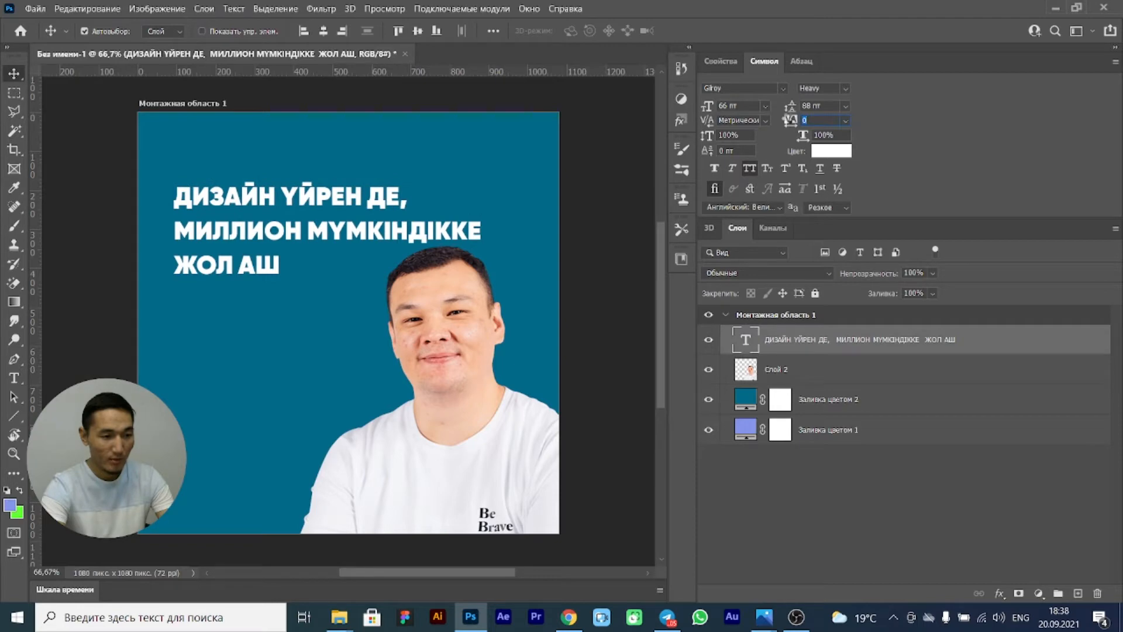
drag(271, 236, 266, 247)
key(alt+Tab)
key(alt+Tab)
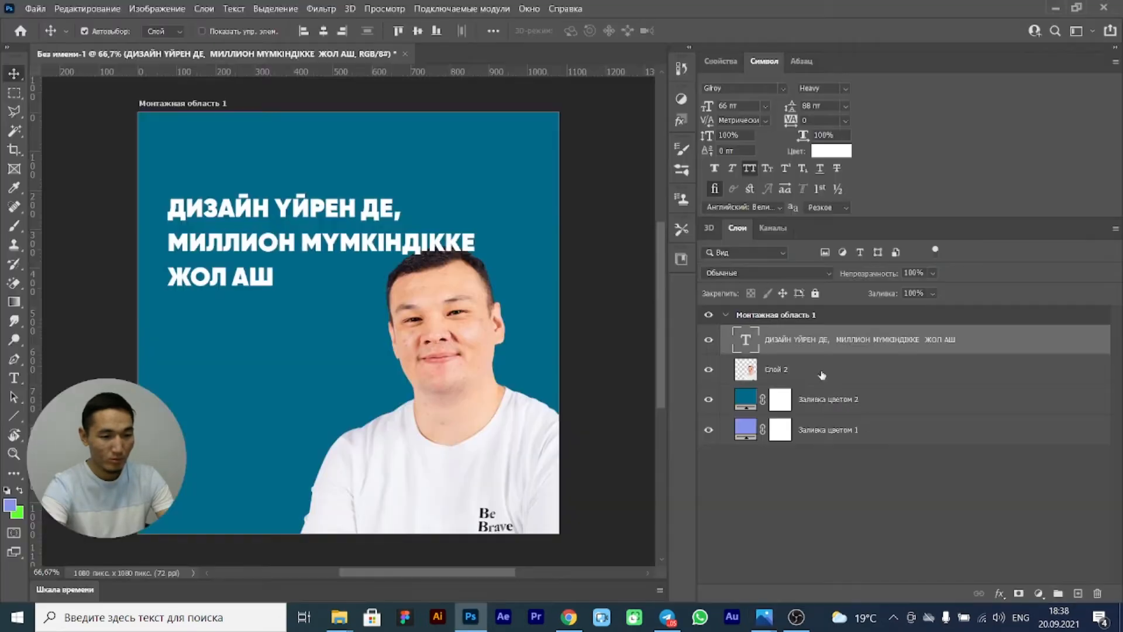
drag(818, 377, 816, 339)
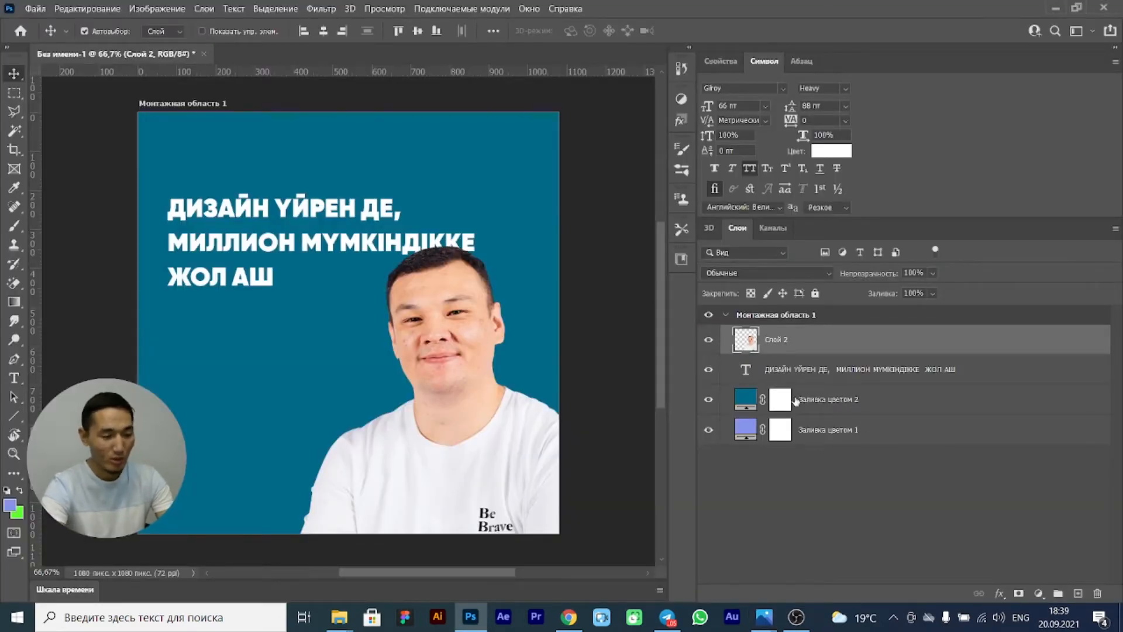
key(alt+Tab)
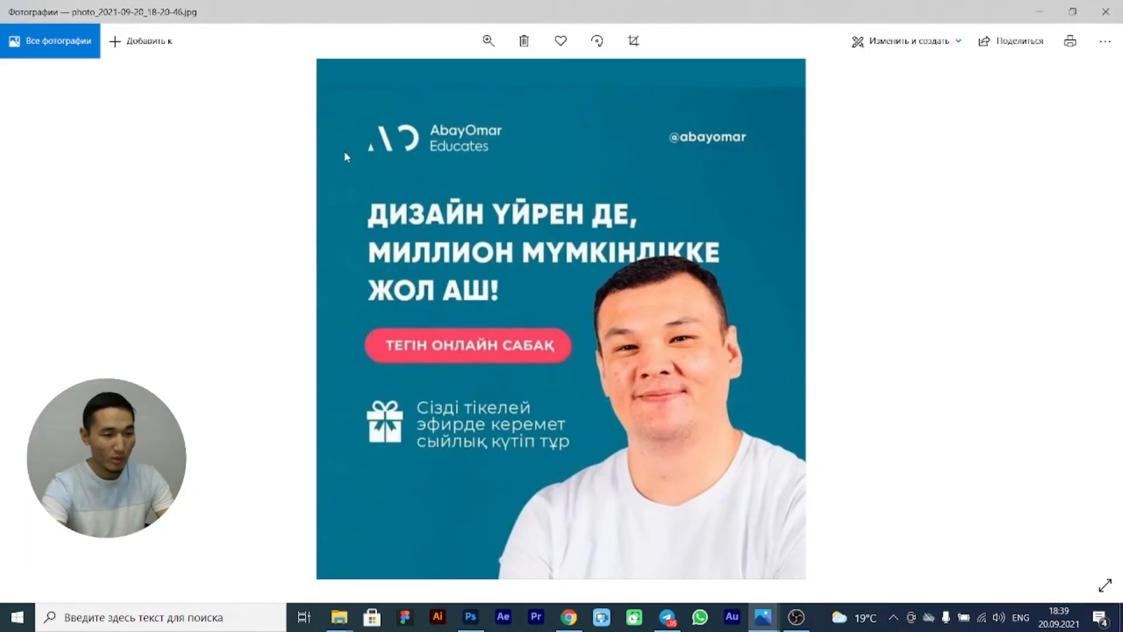
- Drag the logo file from Загрузки onto the poster and place it below the ЖОЛ АШ line
key(alt+Tab)
key(alt+Tab)
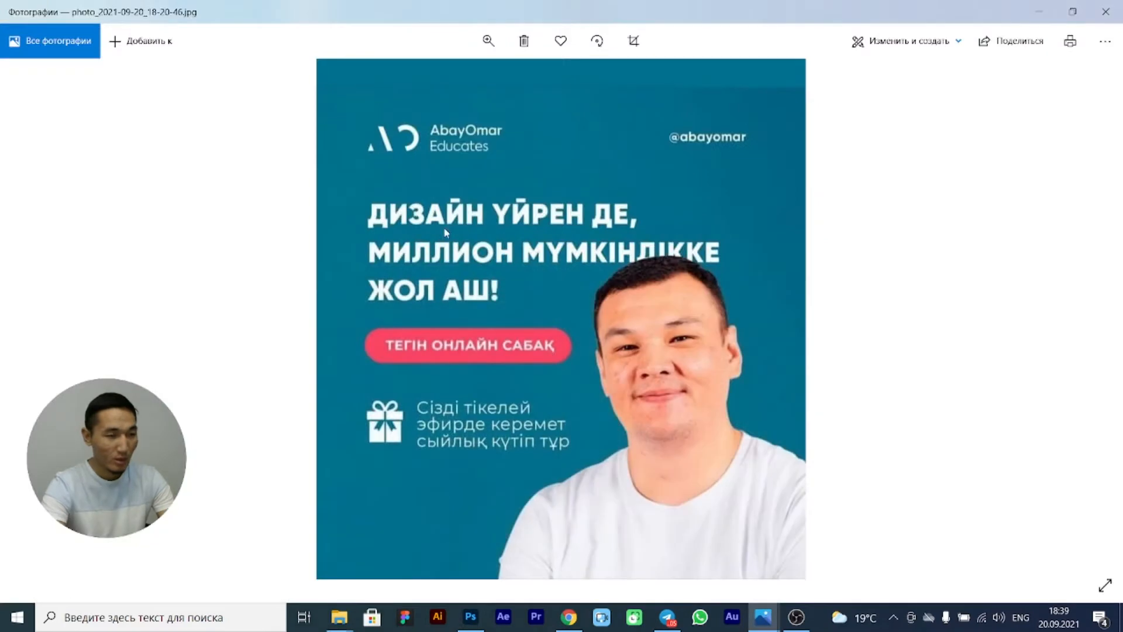
click(1039, 11)
right_click(396, 252)
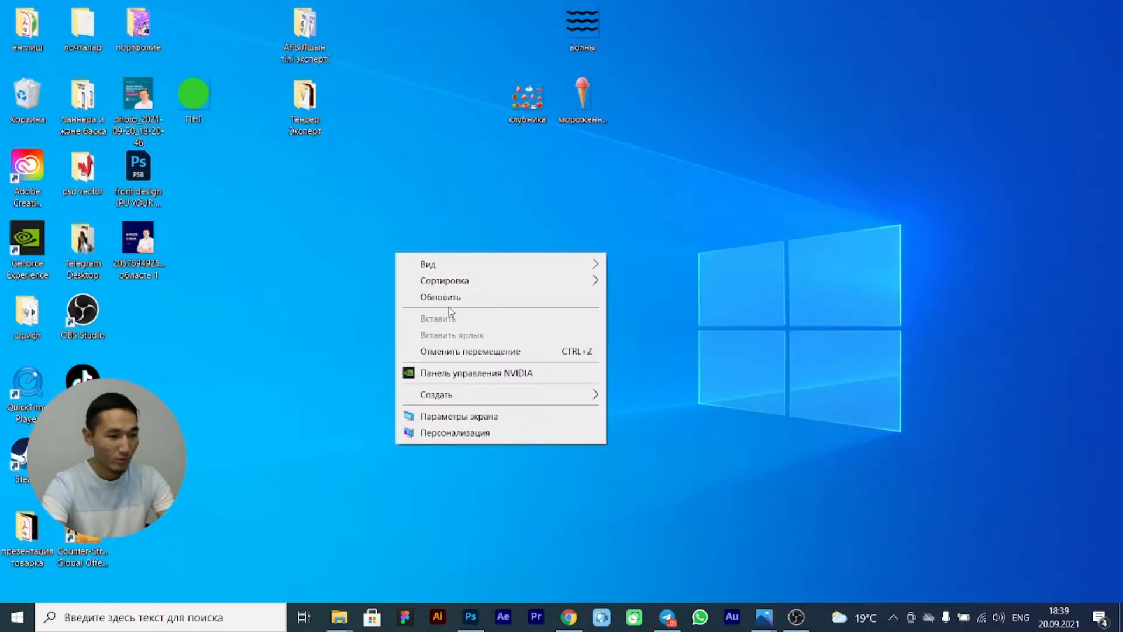
click(455, 299)
click(339, 617)
click(316, 542)
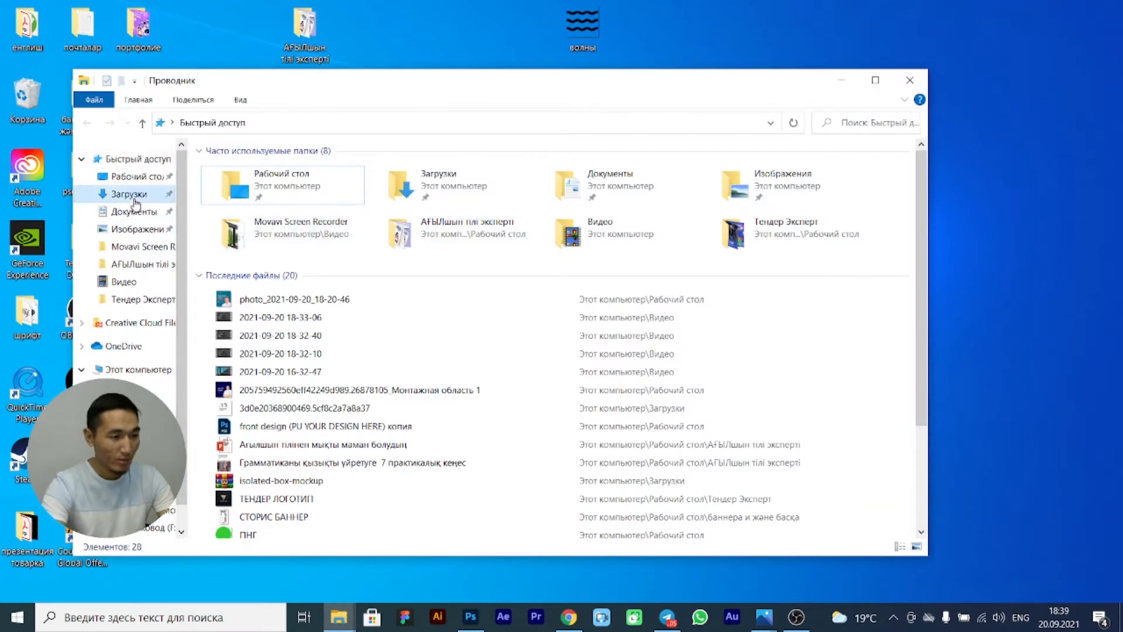
click(158, 193)
drag(228, 193, 255, 191)
drag(351, 322, 252, 361)
click(824, 345)
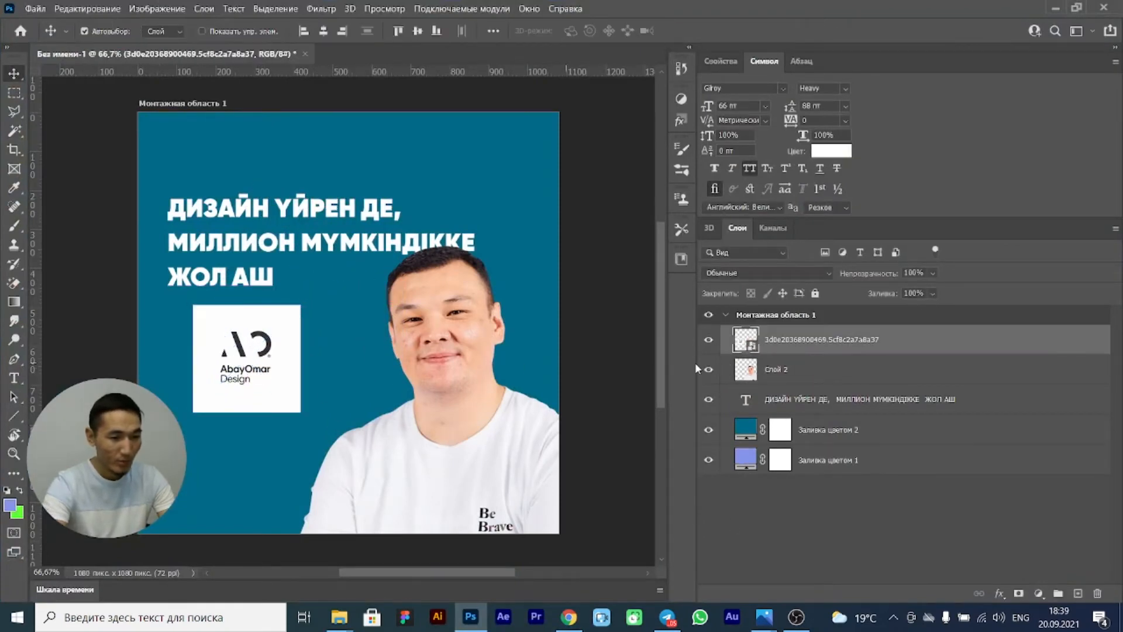
- Rasterize the logo layer and erase its white background with the Magic Eraser
click(14, 283)
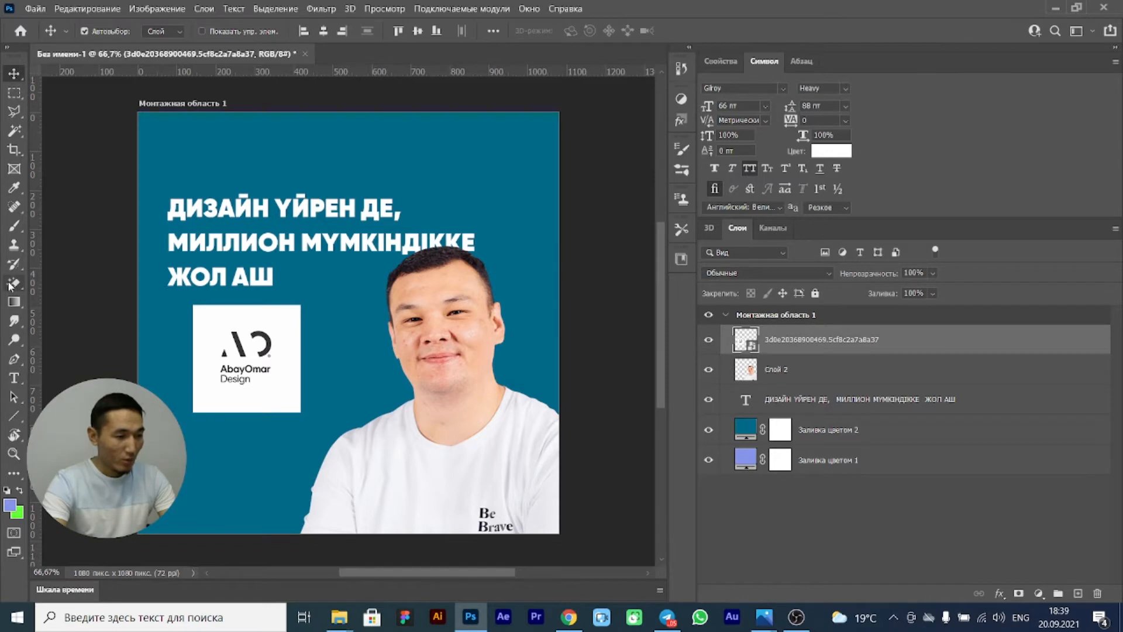
click(233, 351)
click(569, 252)
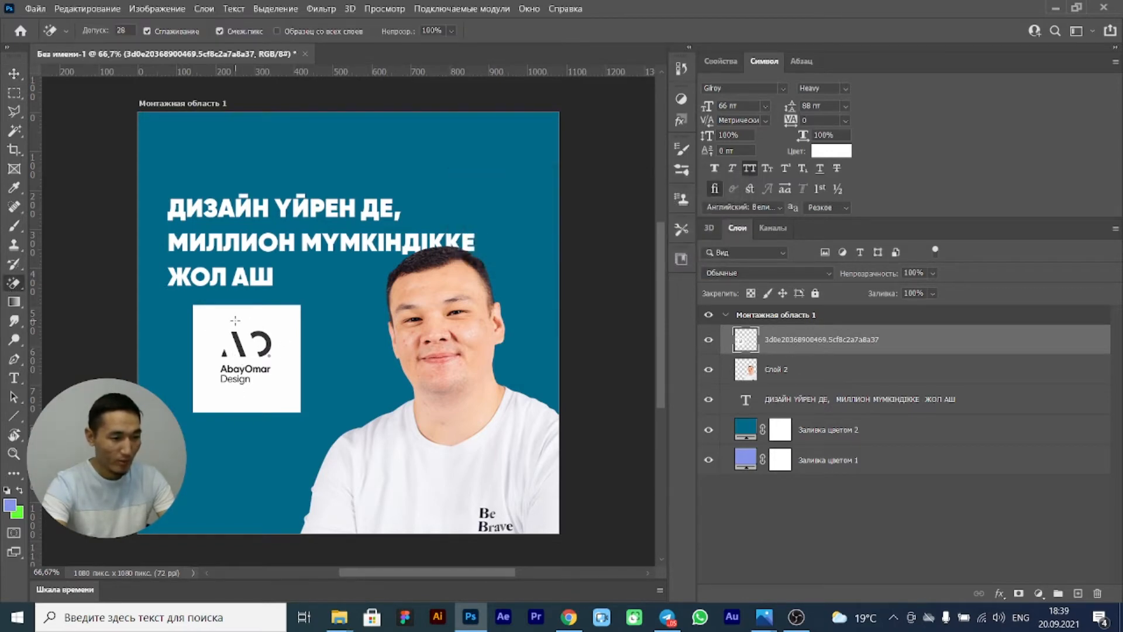
click(235, 320)
scroll(249, 367, up, 5)
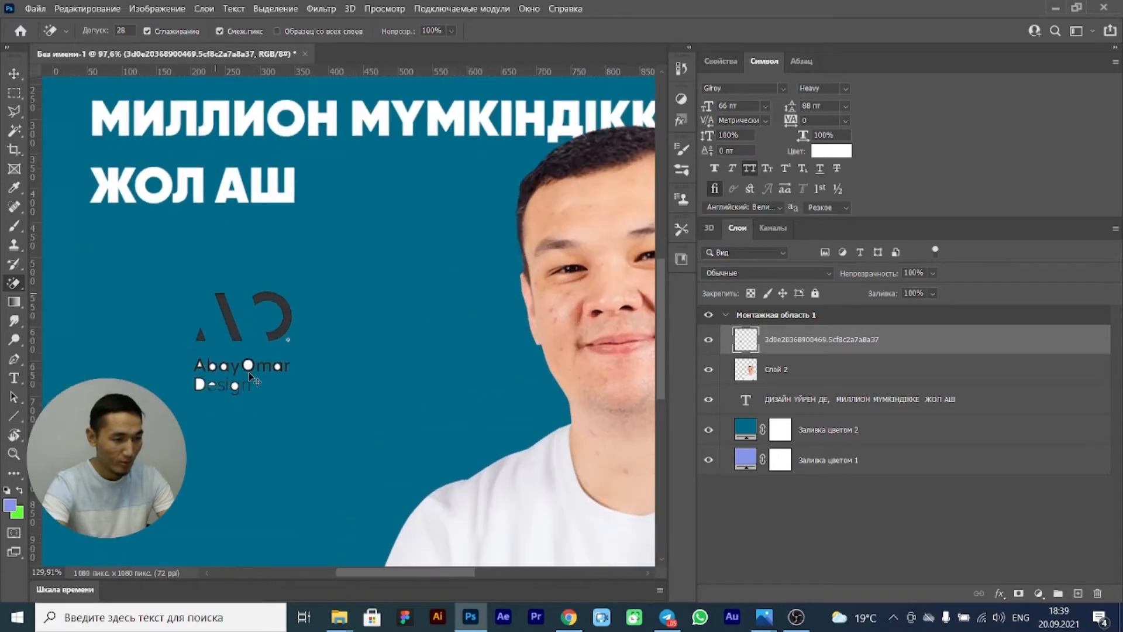
- Erase the white inside the logo's letters: the O, both a's, the g and the b
click(248, 358)
click(313, 361)
click(195, 359)
click(217, 401)
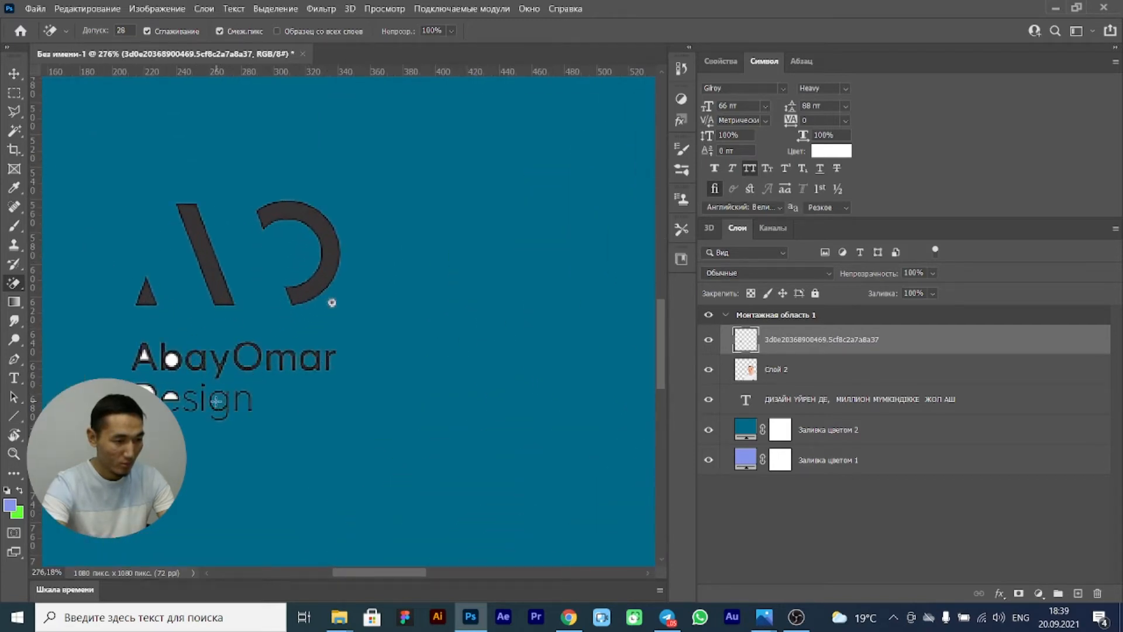
click(171, 360)
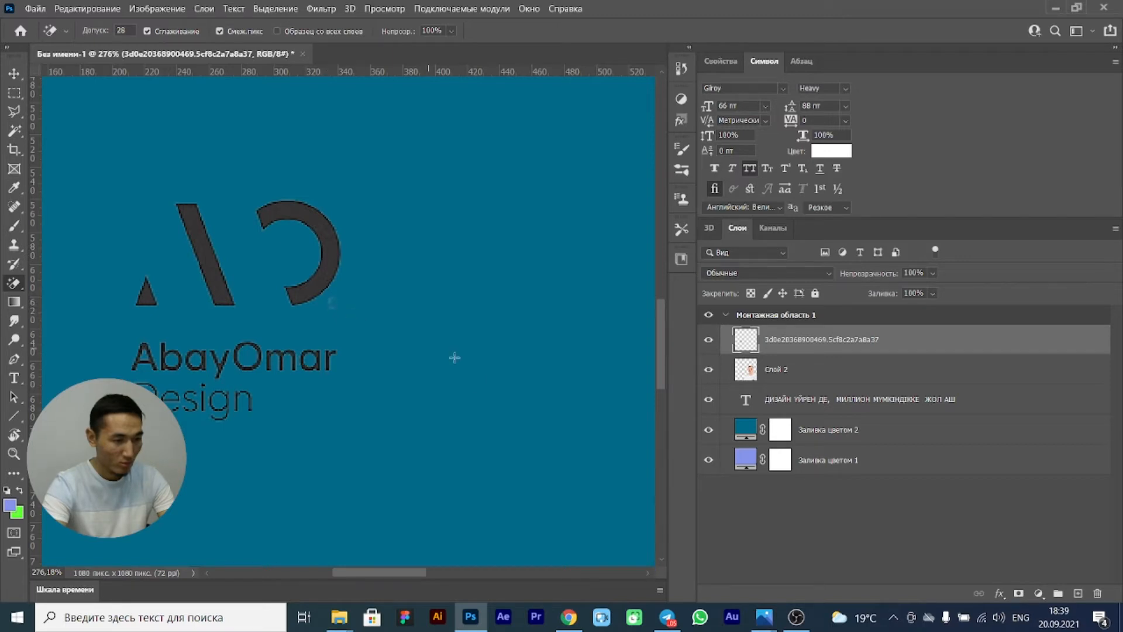
click(814, 527)
- Add a white Color Overlay (Наложение цвета) layer style to the AbayOmar Design logo
click(14, 73)
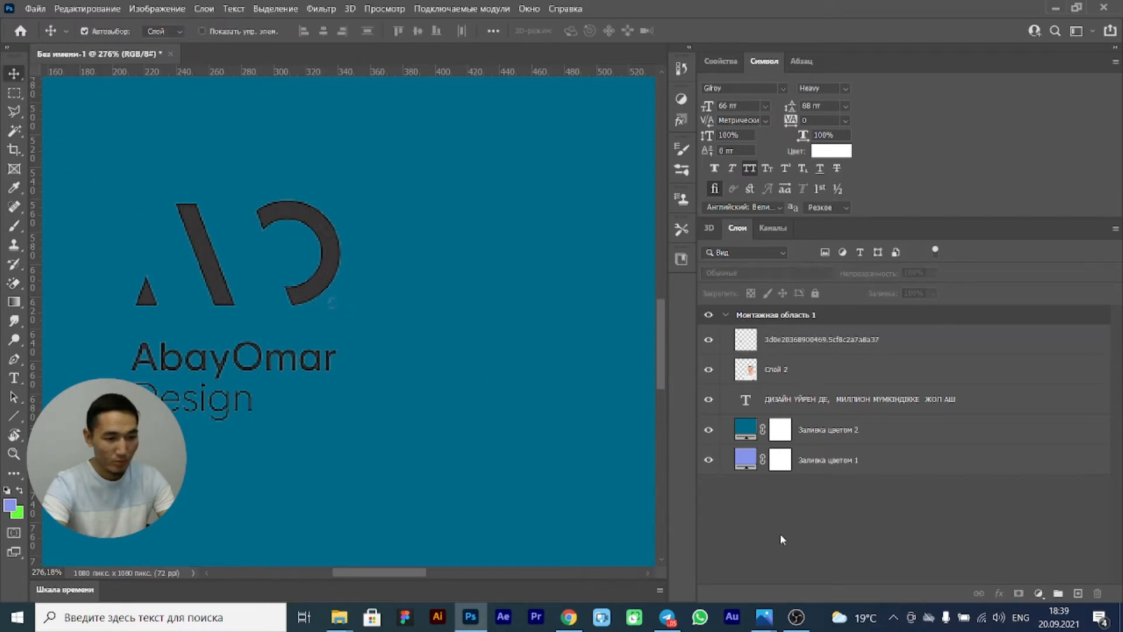
double_click(802, 339)
click(953, 341)
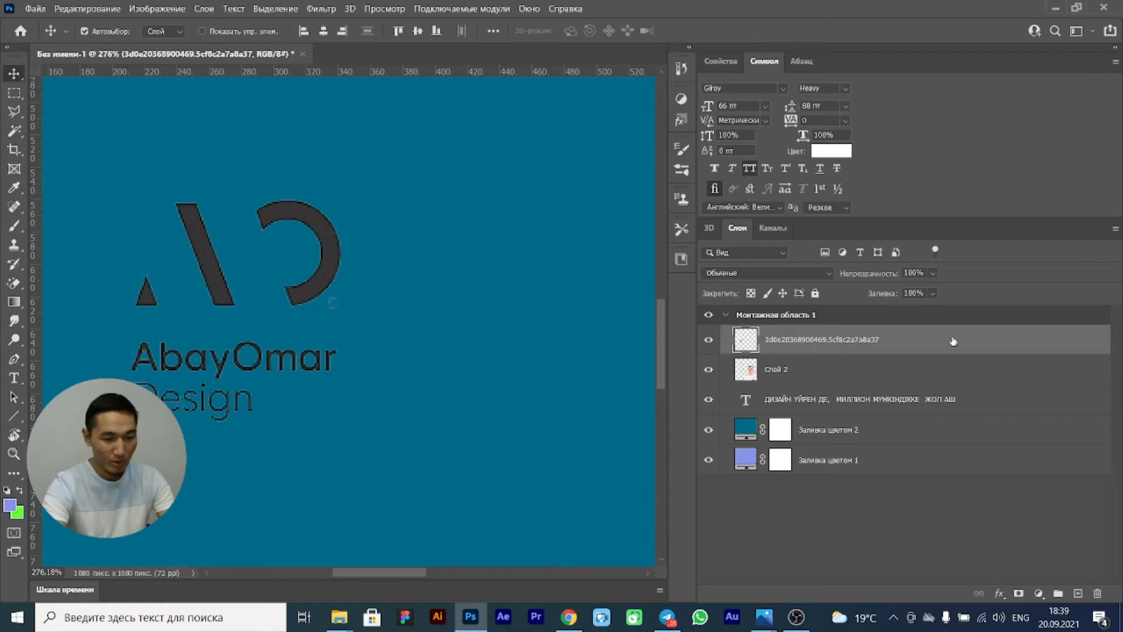
double_click(953, 341)
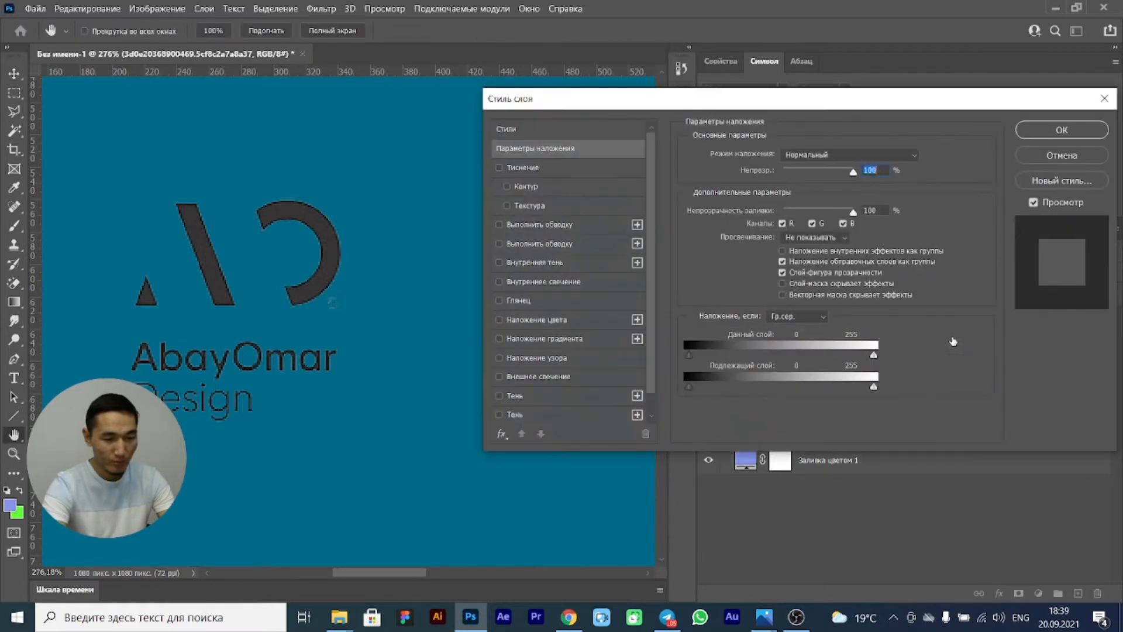
click(519, 321)
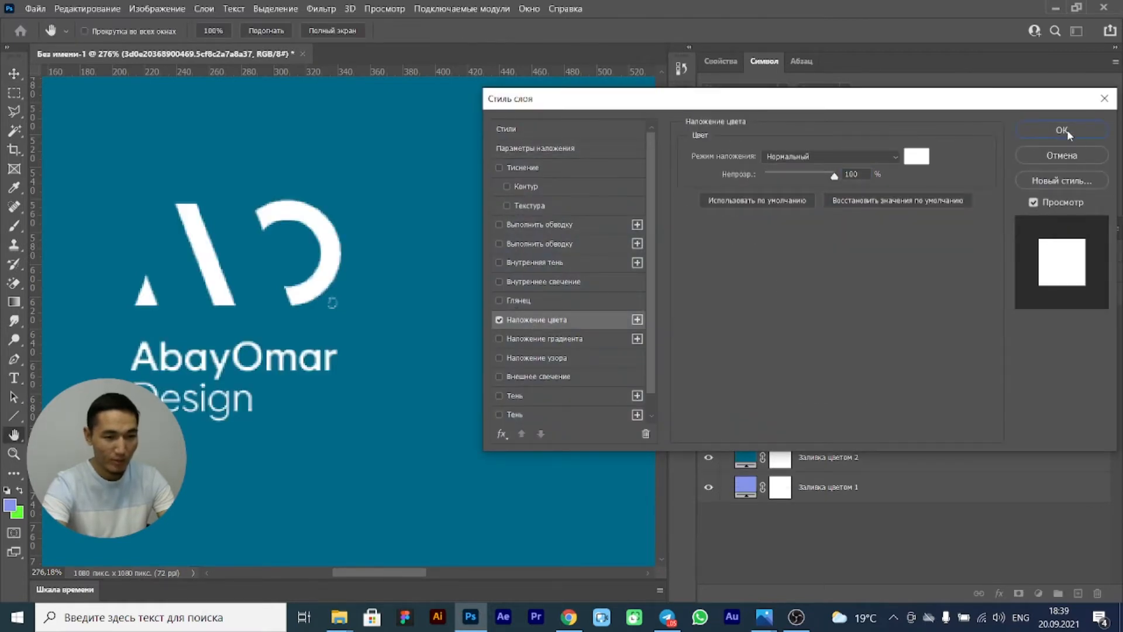
click(1098, 133)
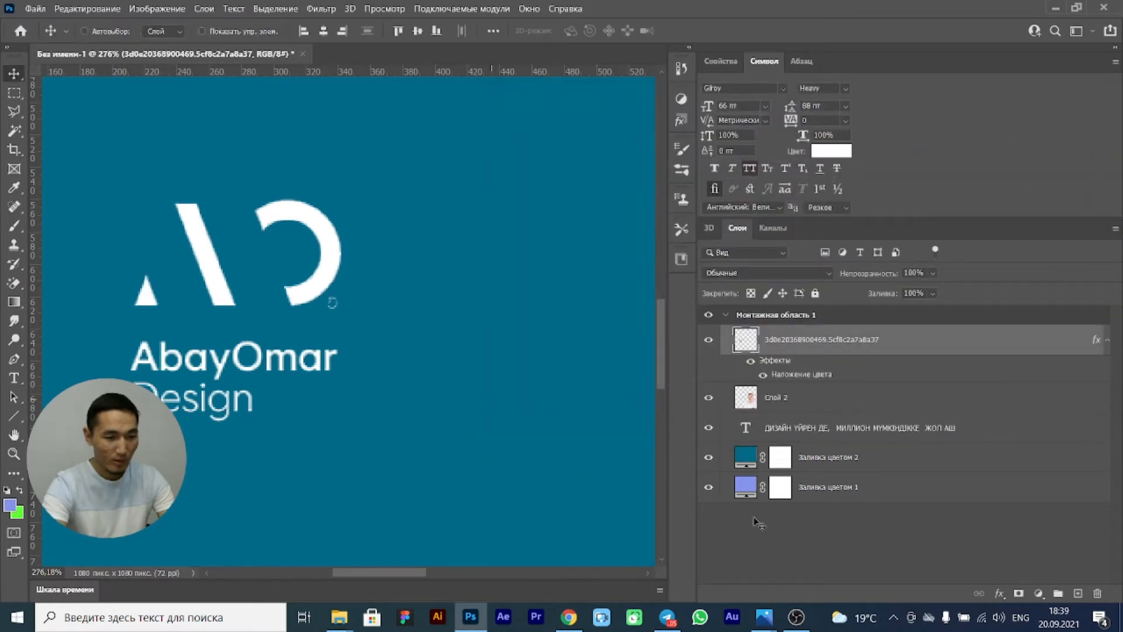
click(781, 544)
scroll(572, 451, down, 7)
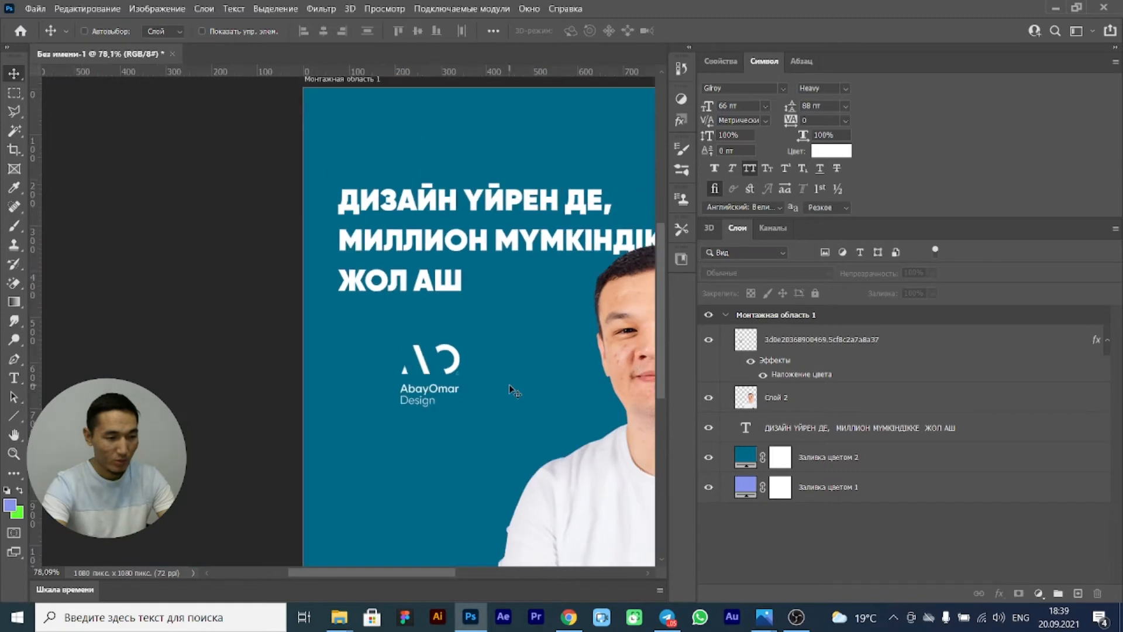
- Use Ctrl+T to move the logo to the top-left corner above the headline and commit
ctrl+click(440, 357)
click(765, 339)
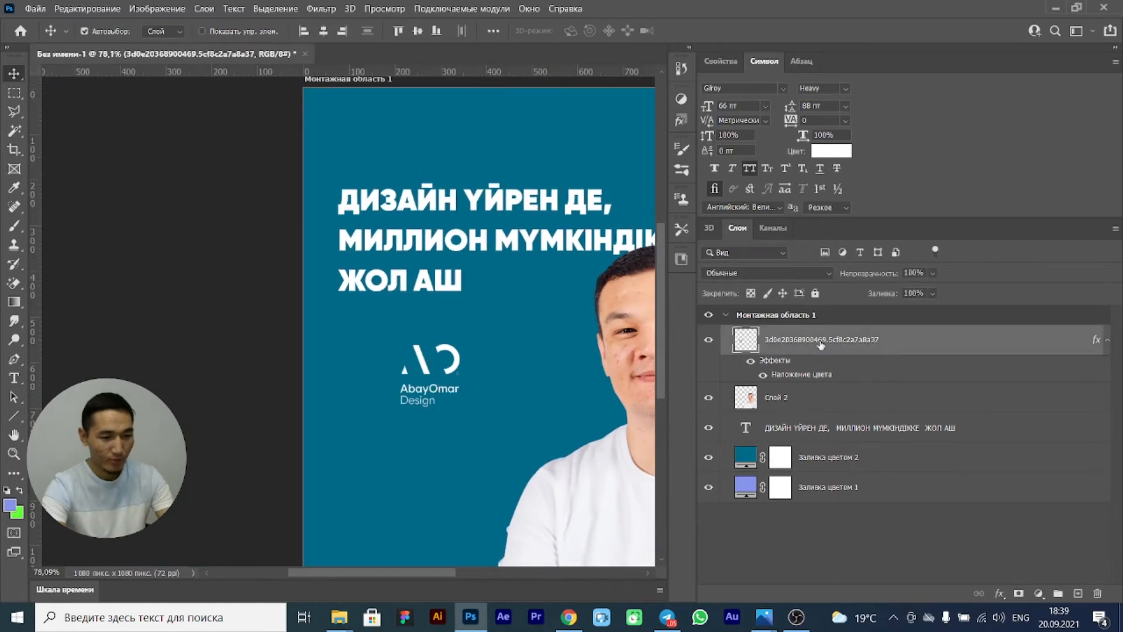
key(ctrl+t)
drag(439, 328, 383, 100)
key(alt+Tab)
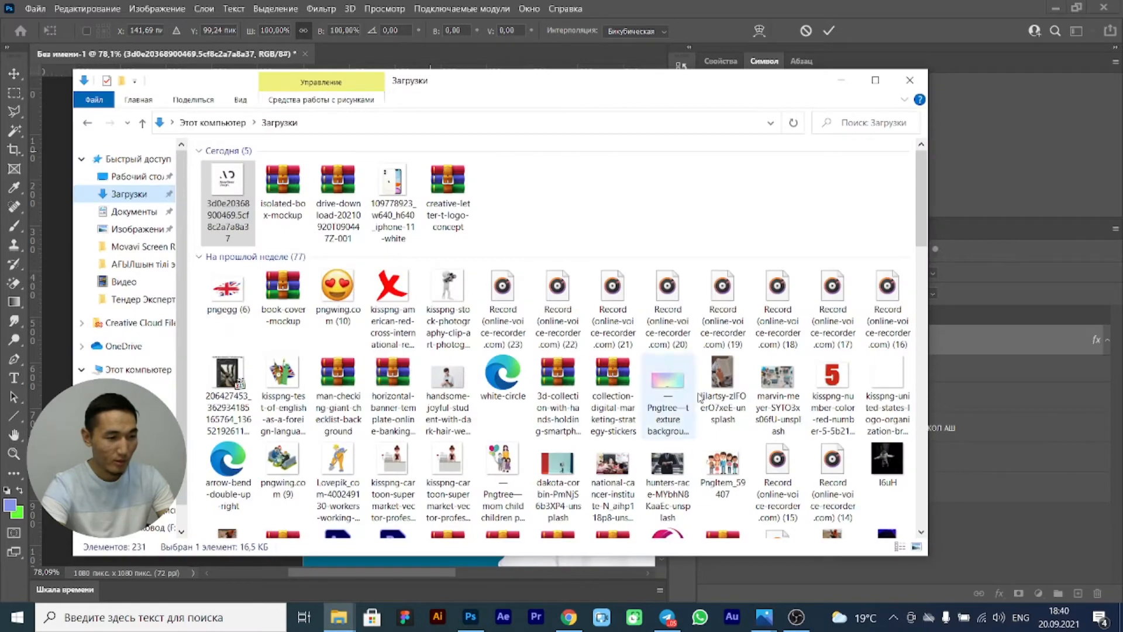
click(841, 80)
key(alt+Tab)
key(alt+Tab)
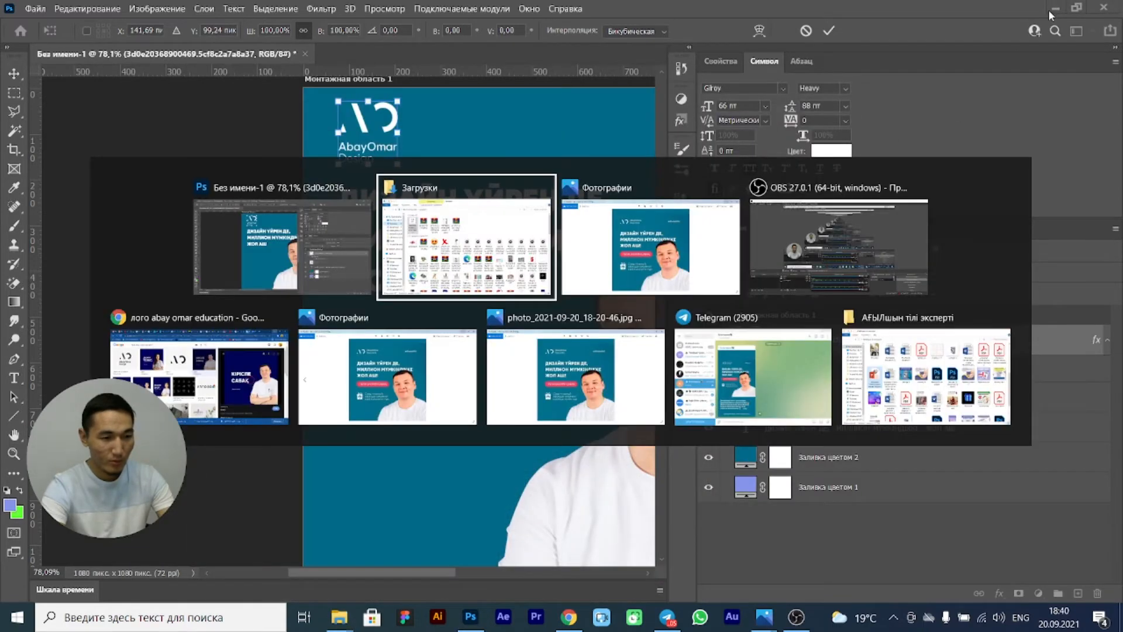
key(alt+Tab)
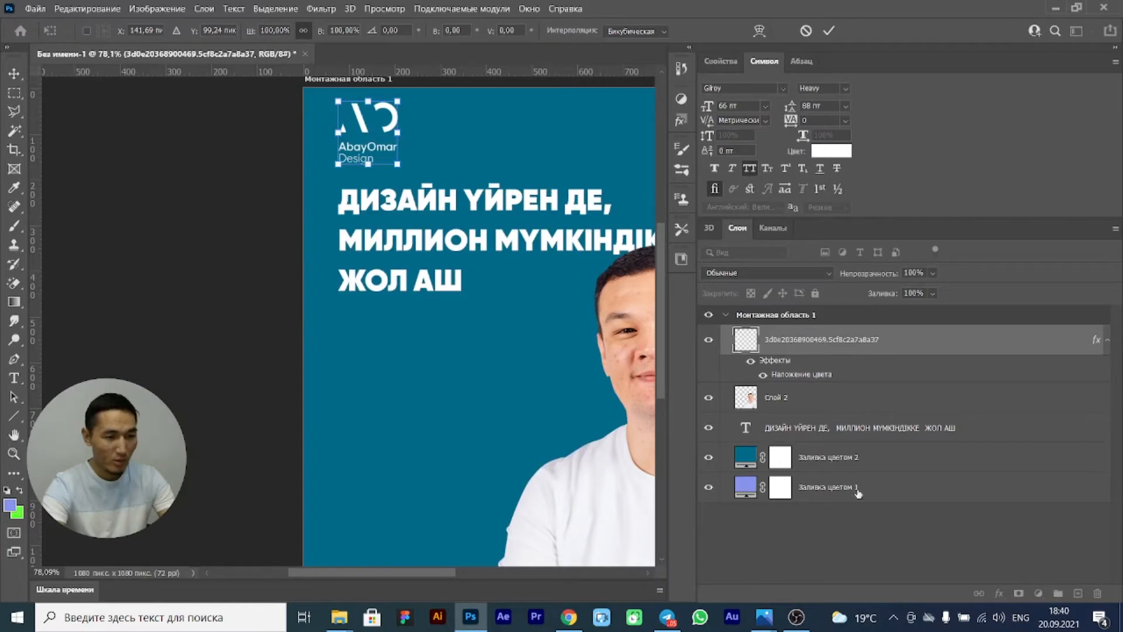
click(849, 550)
- Fine-tune the logo's top-left position while checking it against the reference banner
drag(370, 132, 374, 129)
click(376, 148)
click(824, 360)
click(777, 346)
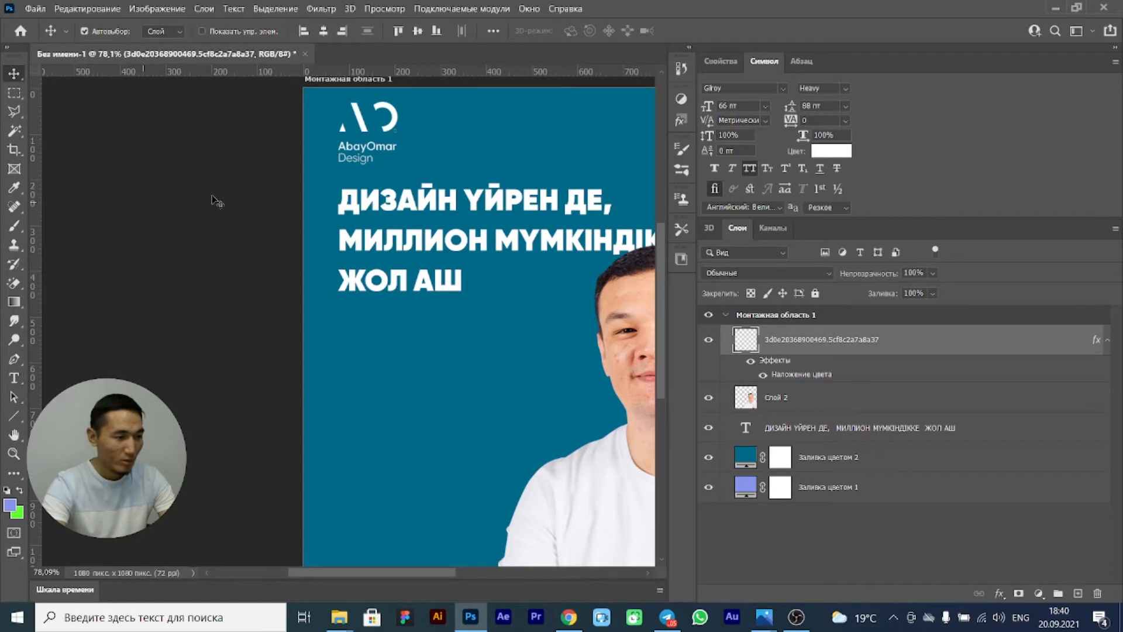
click(355, 129)
click(798, 528)
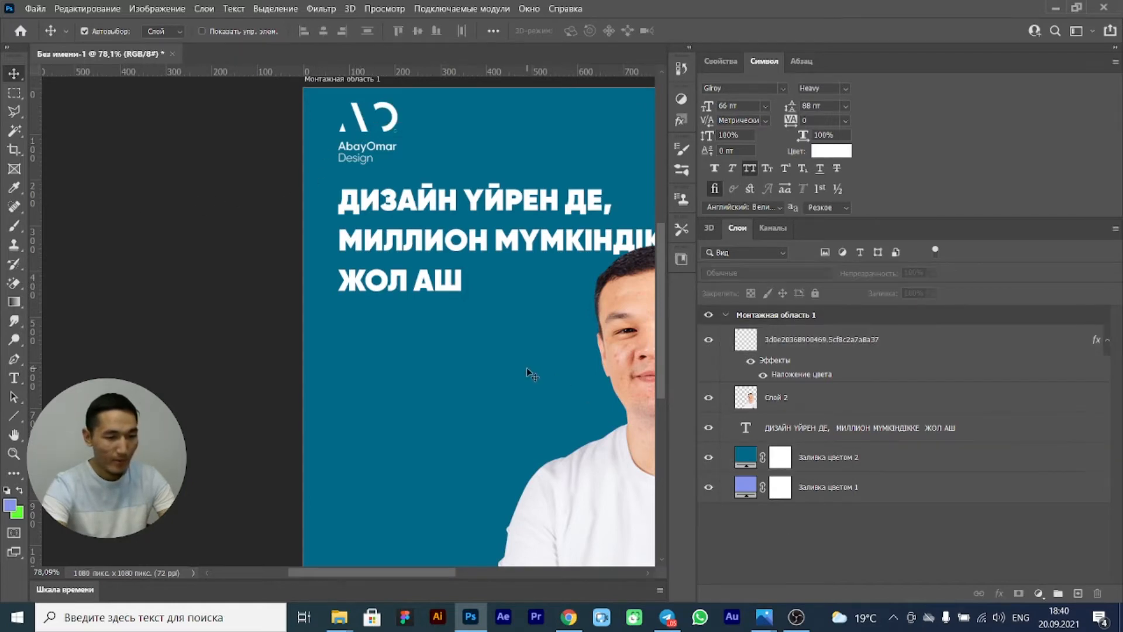
scroll(527, 368, down, 2)
drag(521, 381, 326, 354)
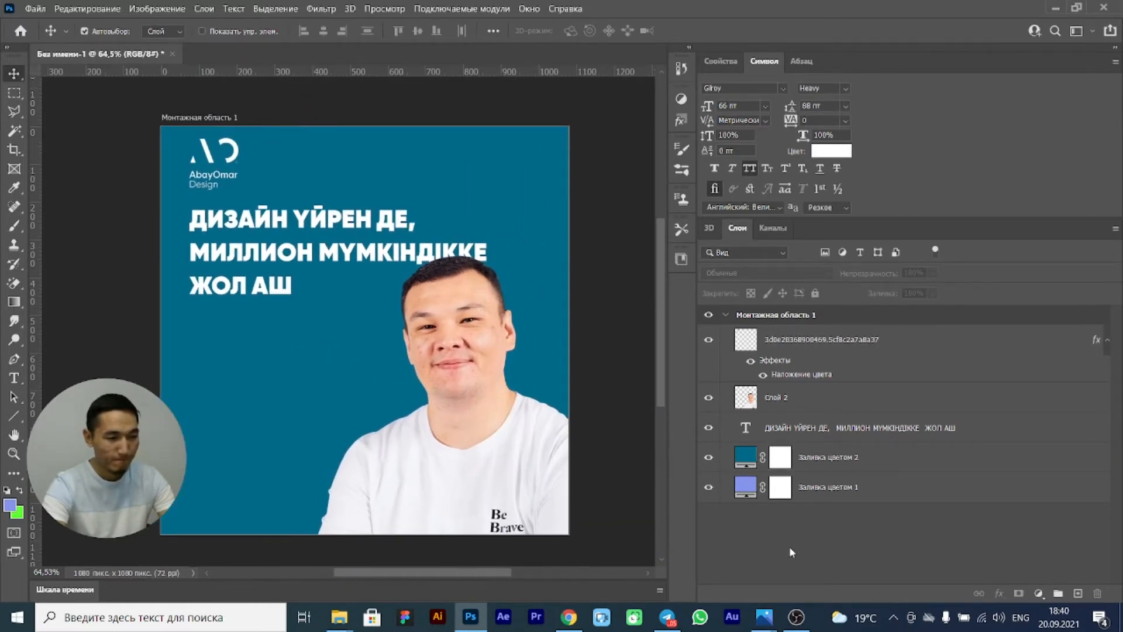
drag(460, 576, 467, 575)
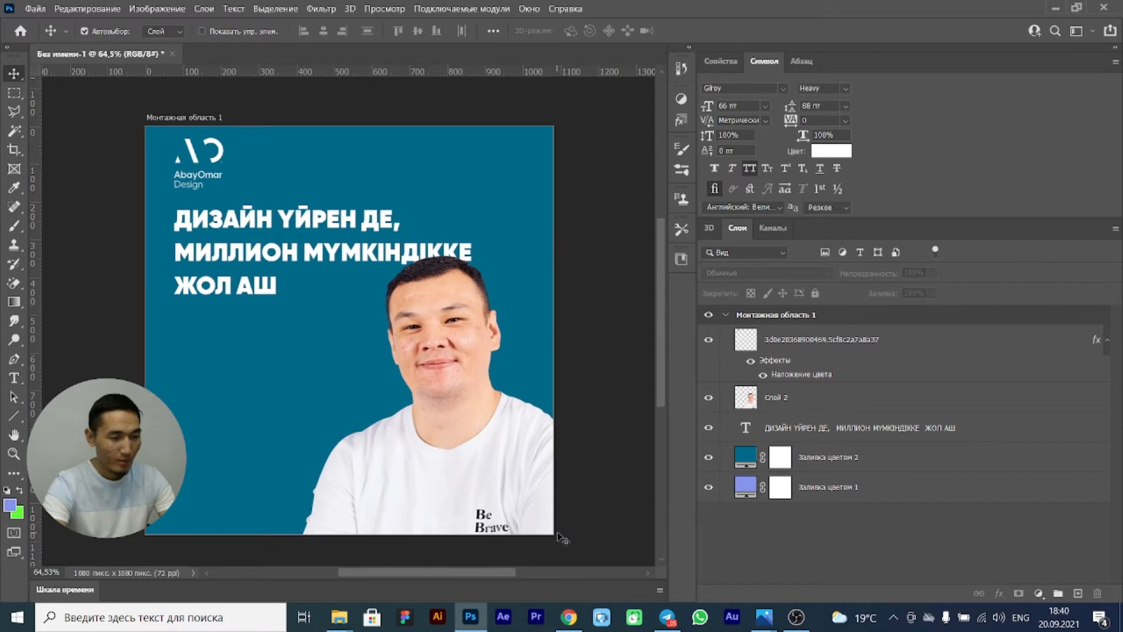
key(alt+Tab)
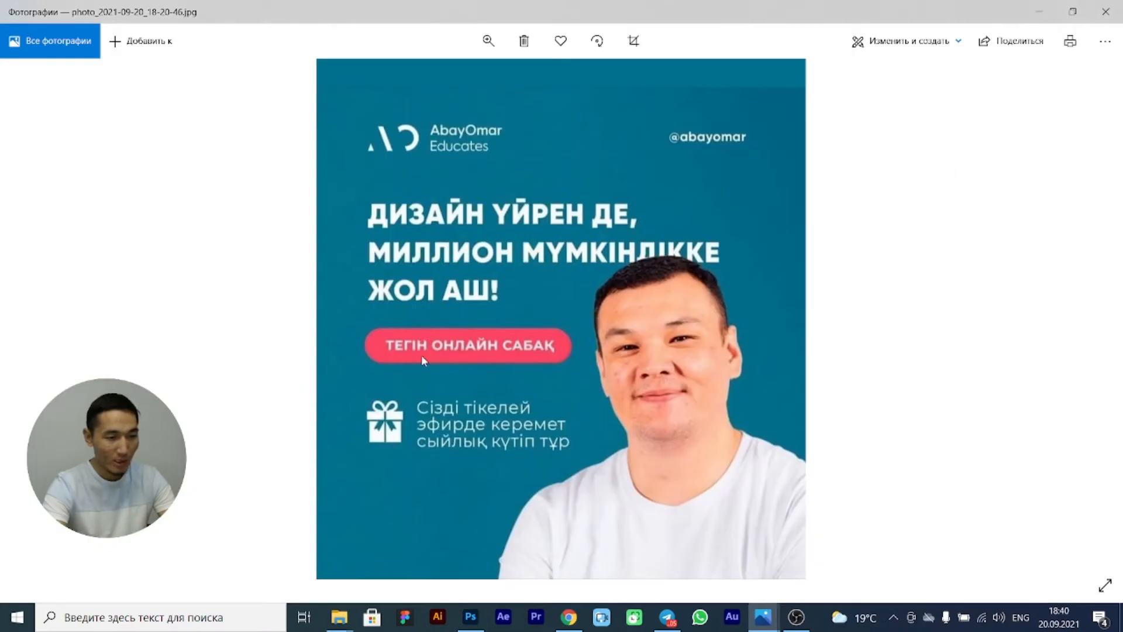
key(alt+Tab)
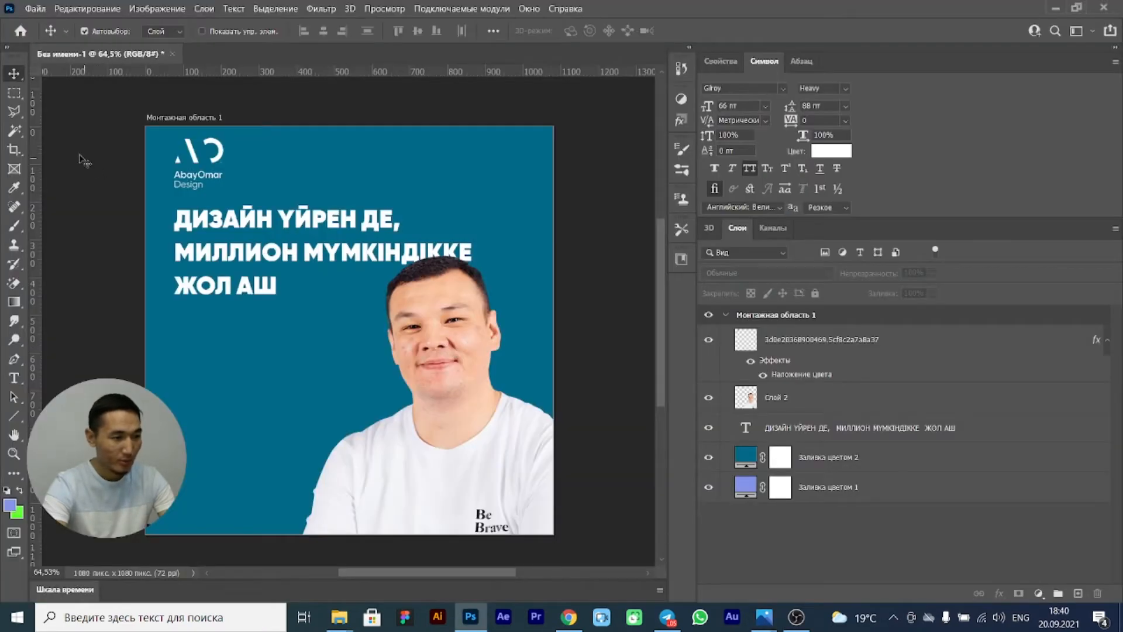
- Type a new Gilroy Bold text line, ТЕГІН ОНЛАЙН САБАҚ, below the headline
click(14, 377)
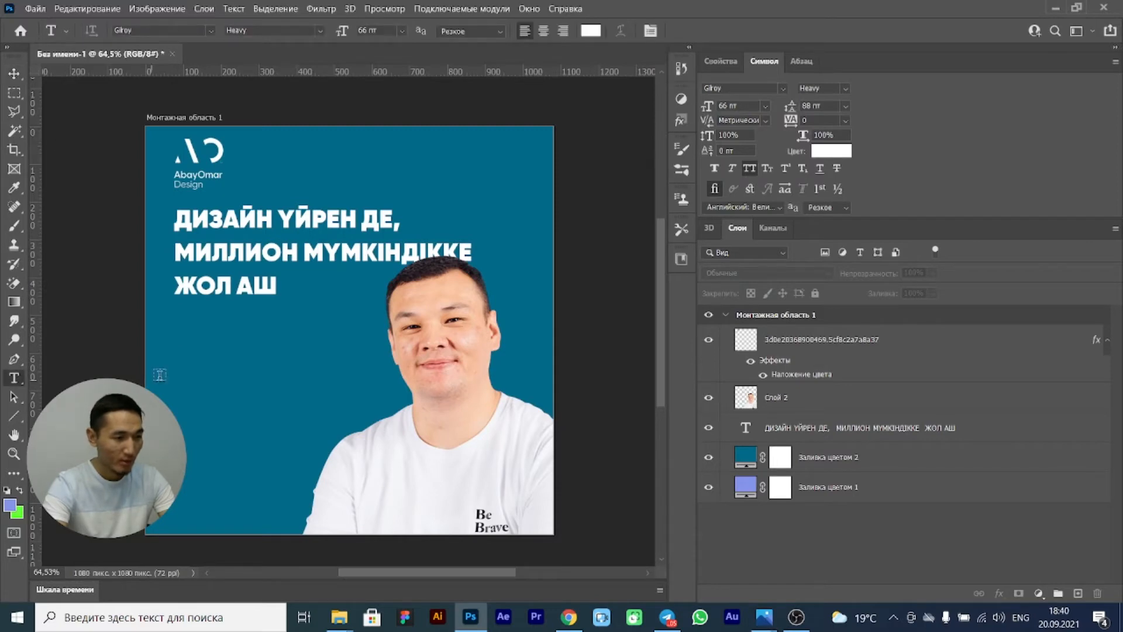
click(319, 31)
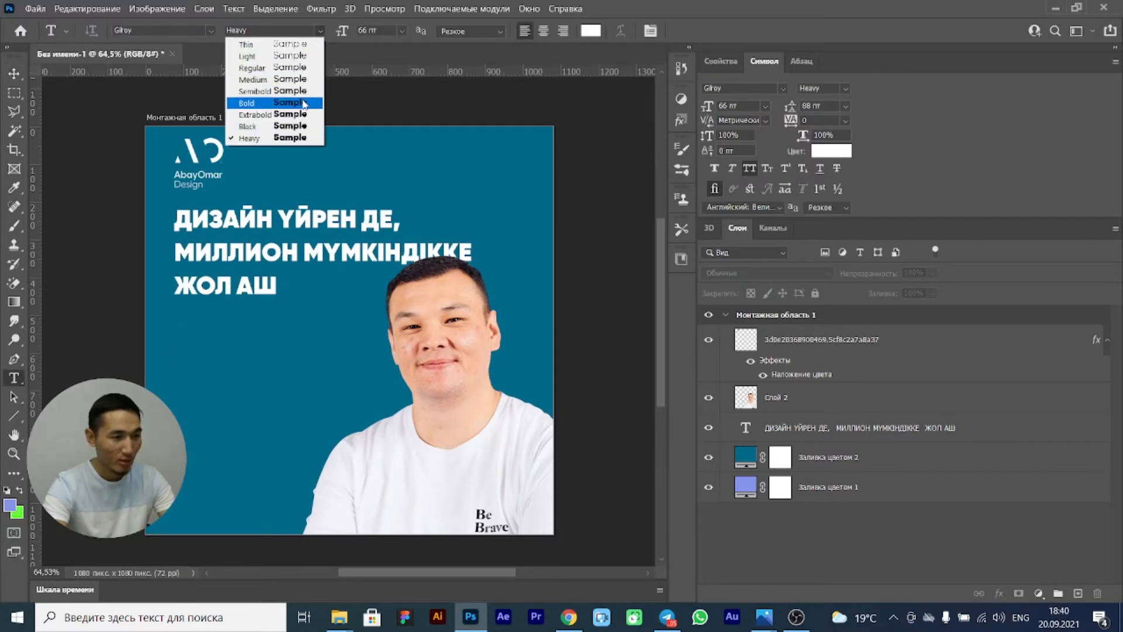
click(304, 104)
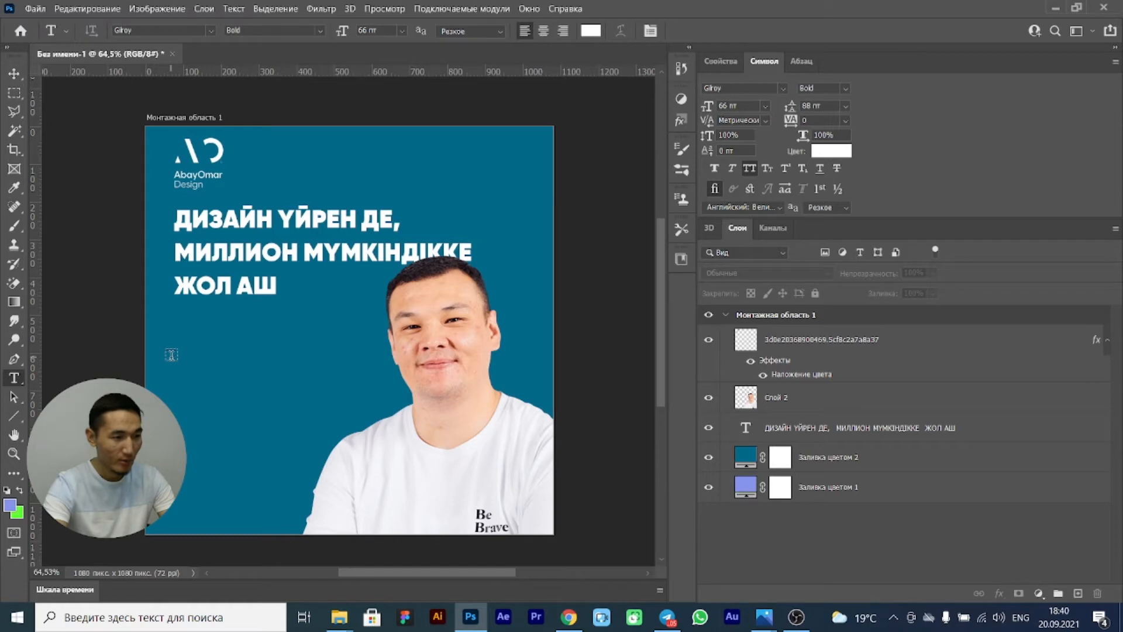
click(171, 354)
text(NT)
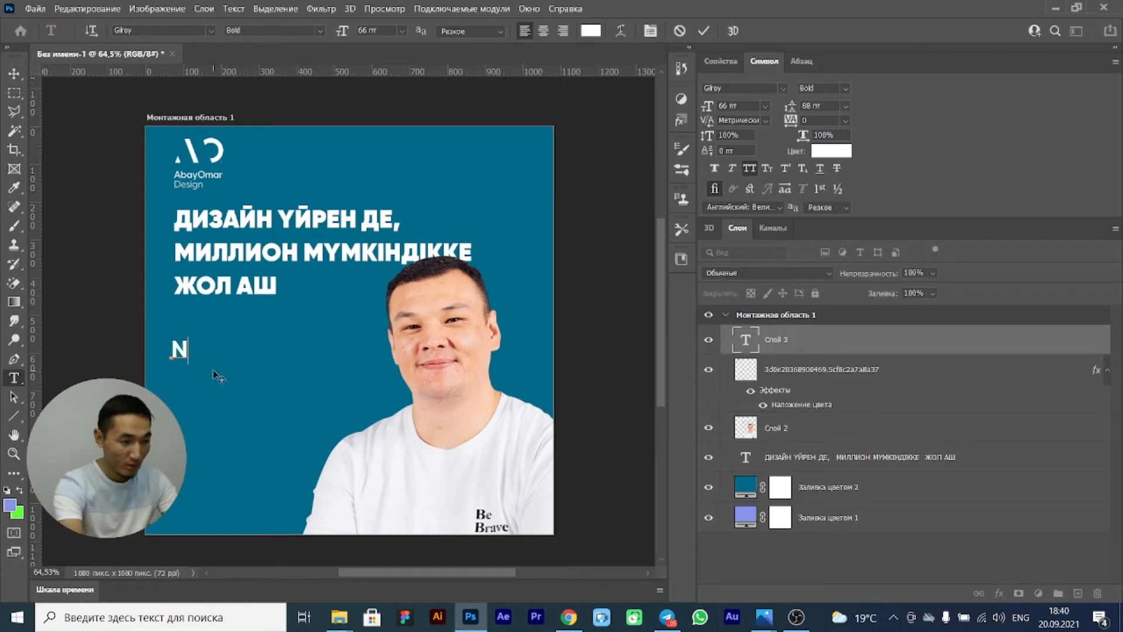
key(BackSpace)
key(BackSpace)
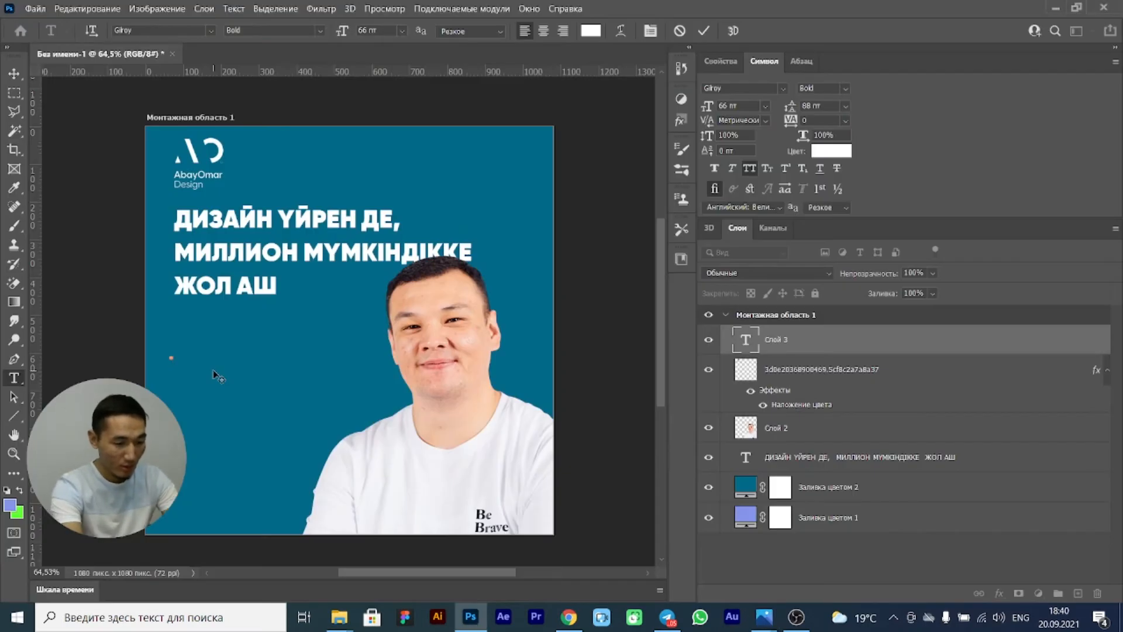
text(NT==T)
key(alt+shift)
text(EГhh)
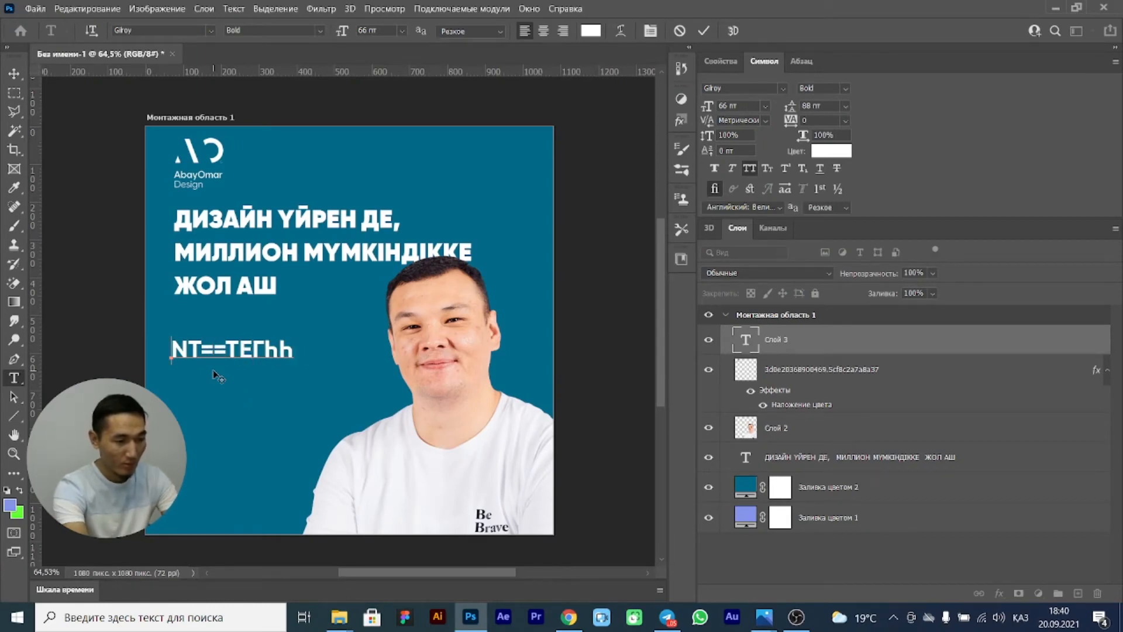
key(ctrl+a)
key(BackSpace)
text(ТЕГІЕ)
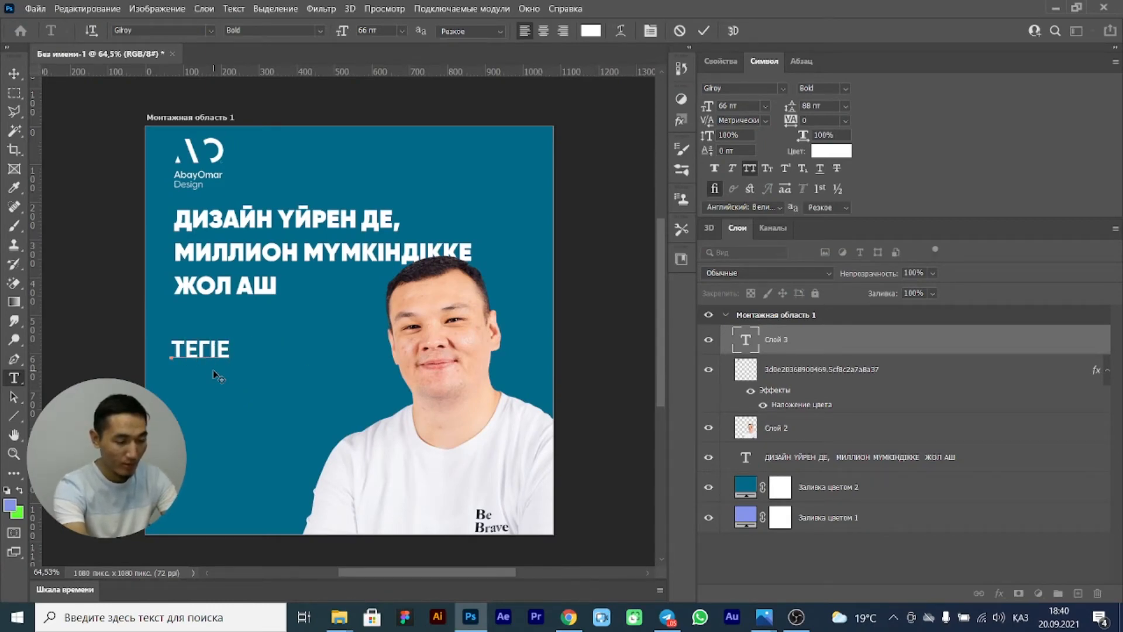
key(BackSpace)
text(Н ОНЛАЙ)
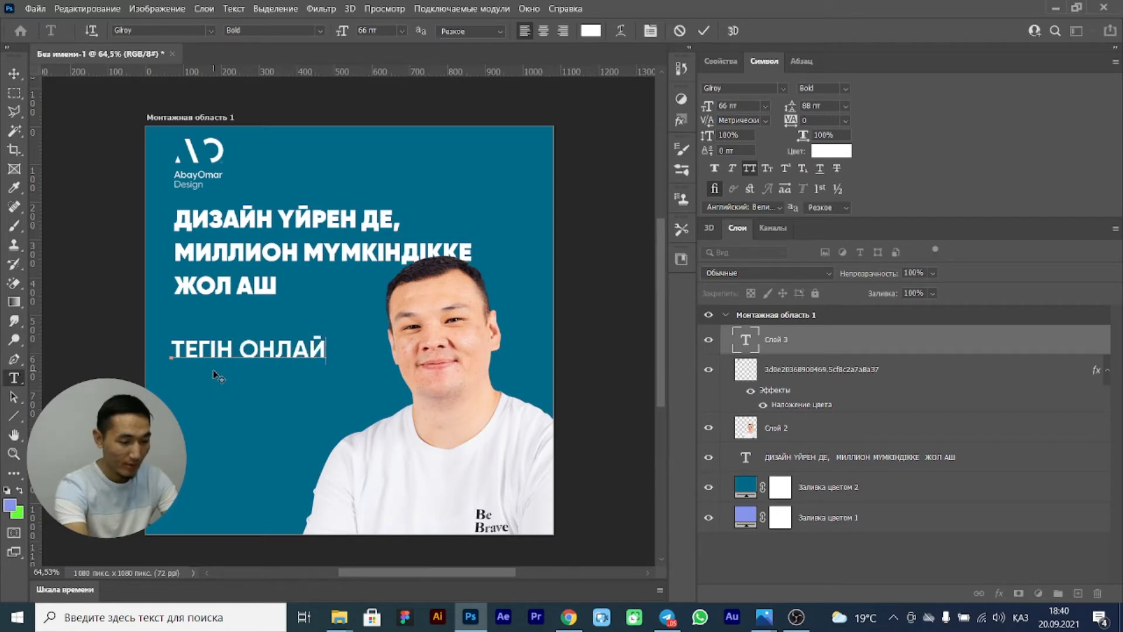
text(Н САБАҚ)
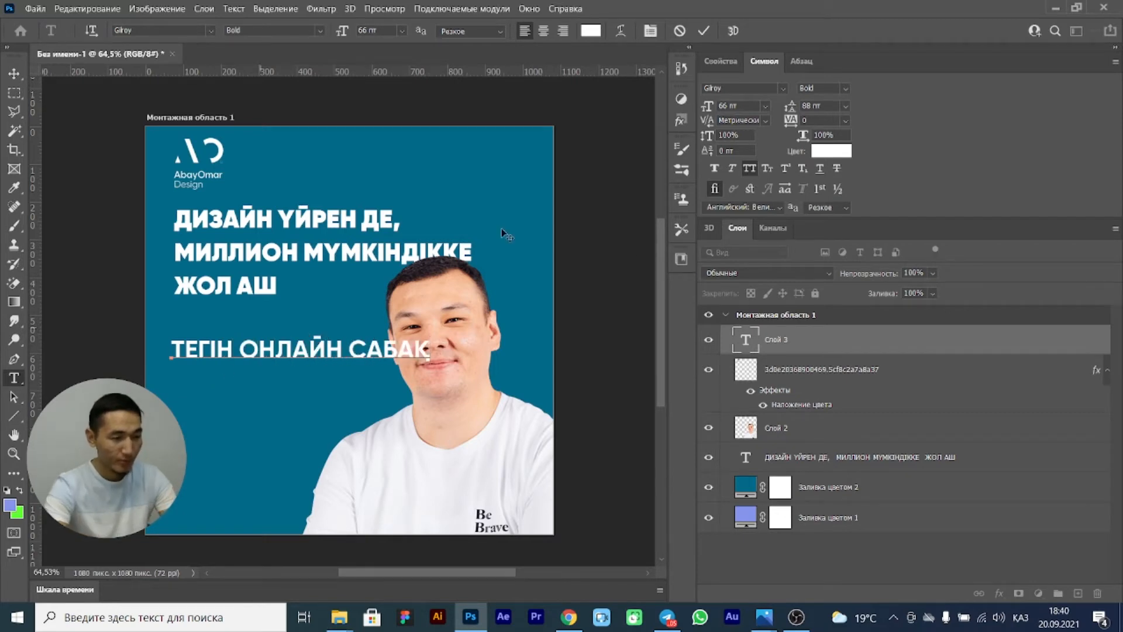
click(845, 564)
key(alt+Tab)
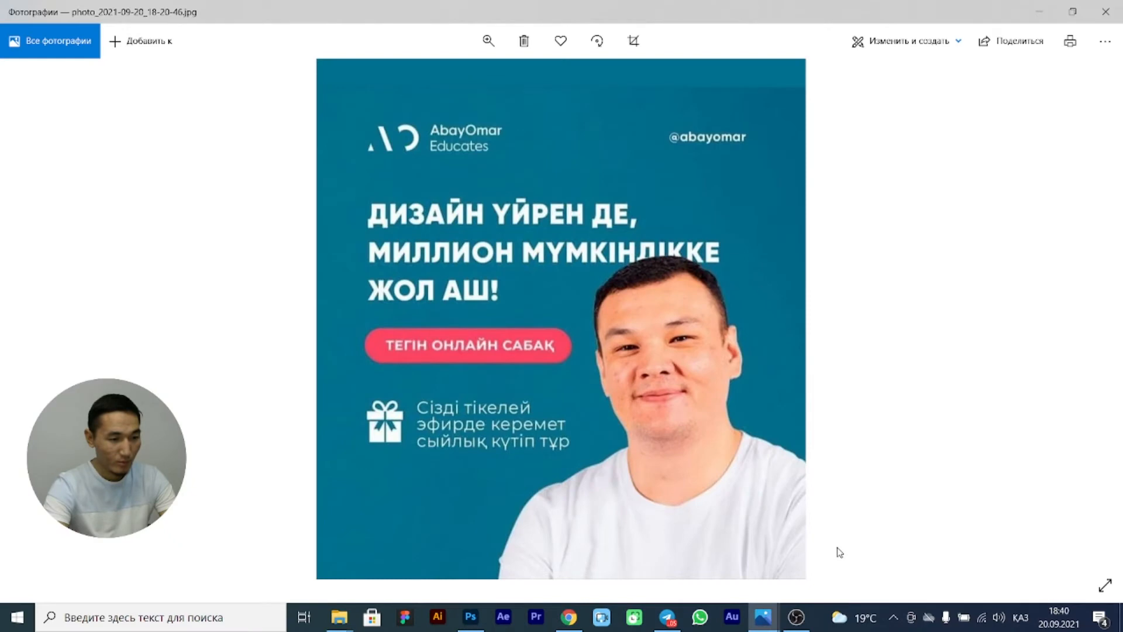
key(alt+Tab)
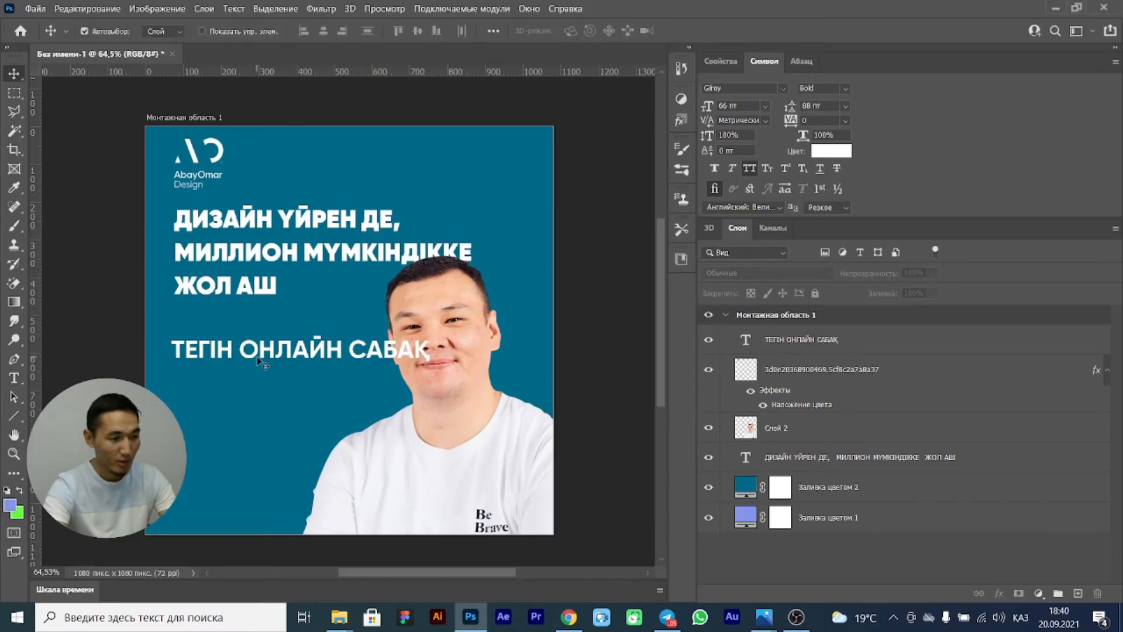
- Scale the ТЕГІН ОНЛАЙН САБАҚ text to about 53% and position it under the headline
click(261, 361)
key(ctrl+t)
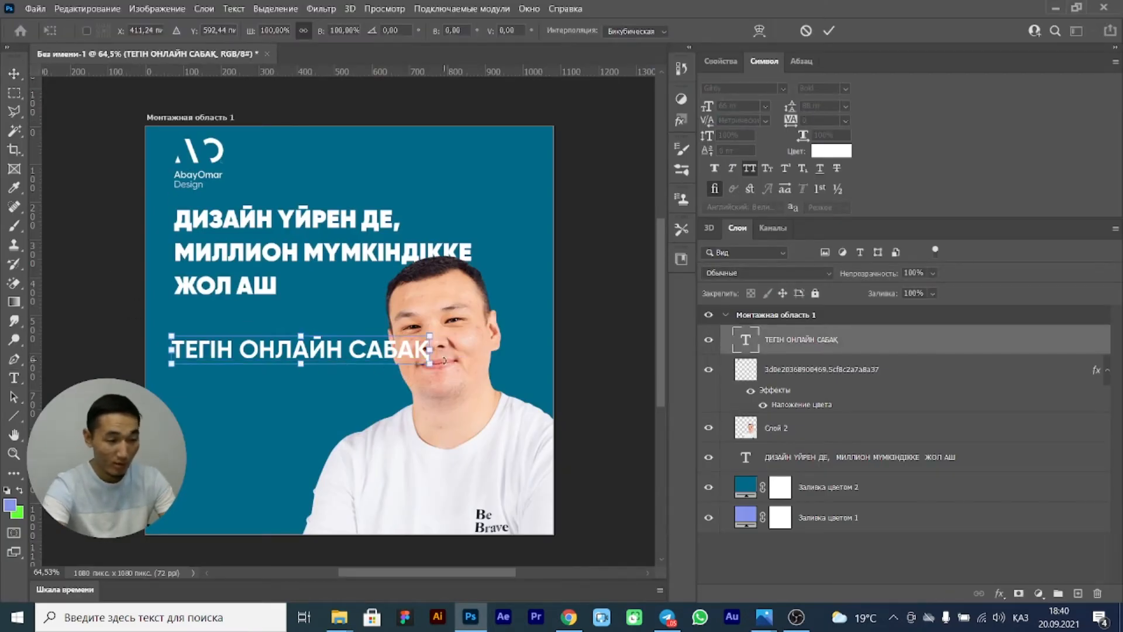
drag(427, 341, 307, 355)
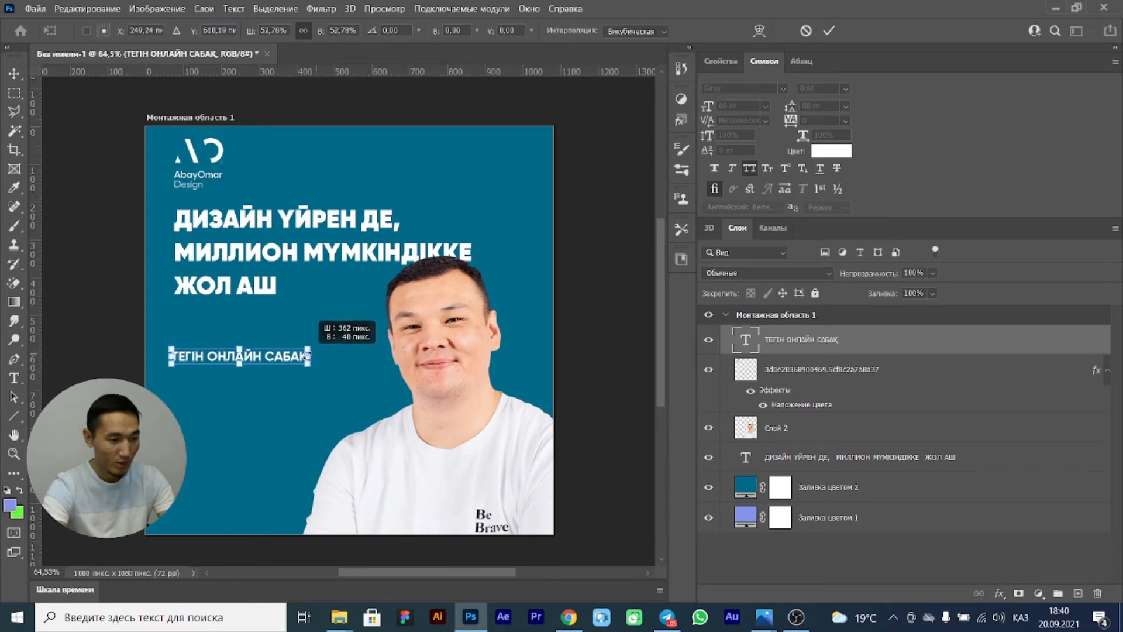
key(alt+Tab)
key(alt+Tab)
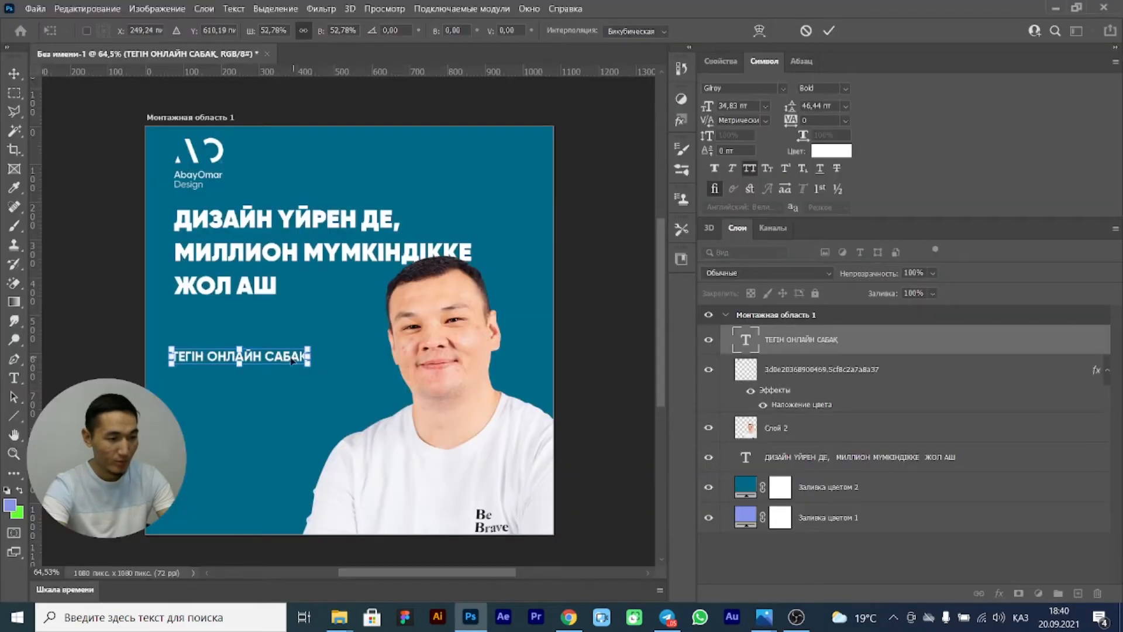
drag(253, 357, 265, 347)
click(732, 571)
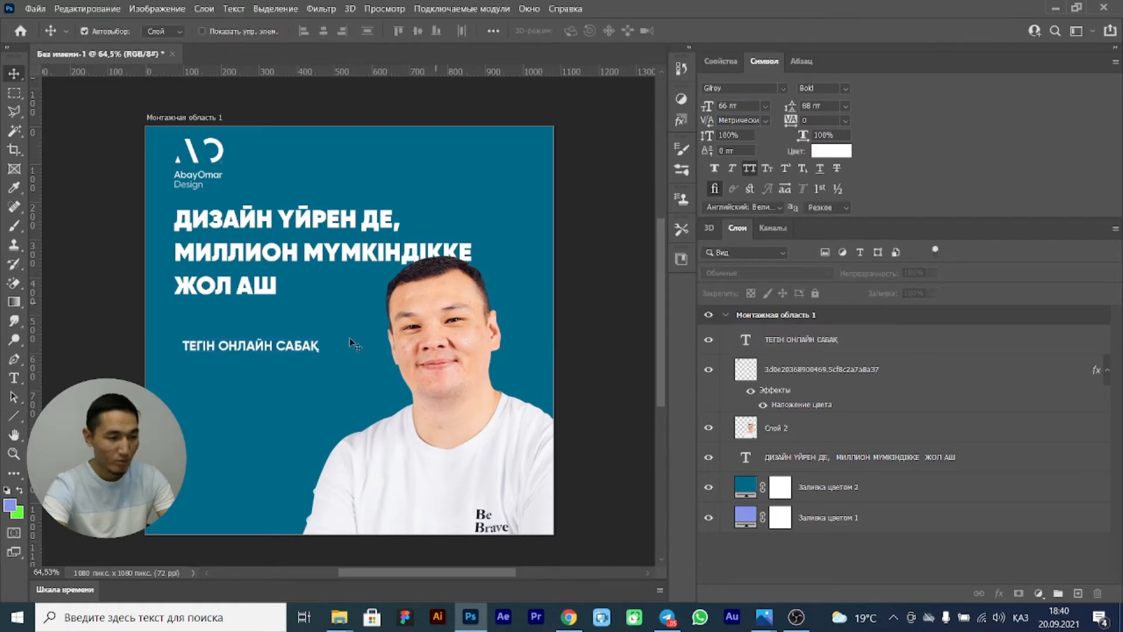
click(16, 420)
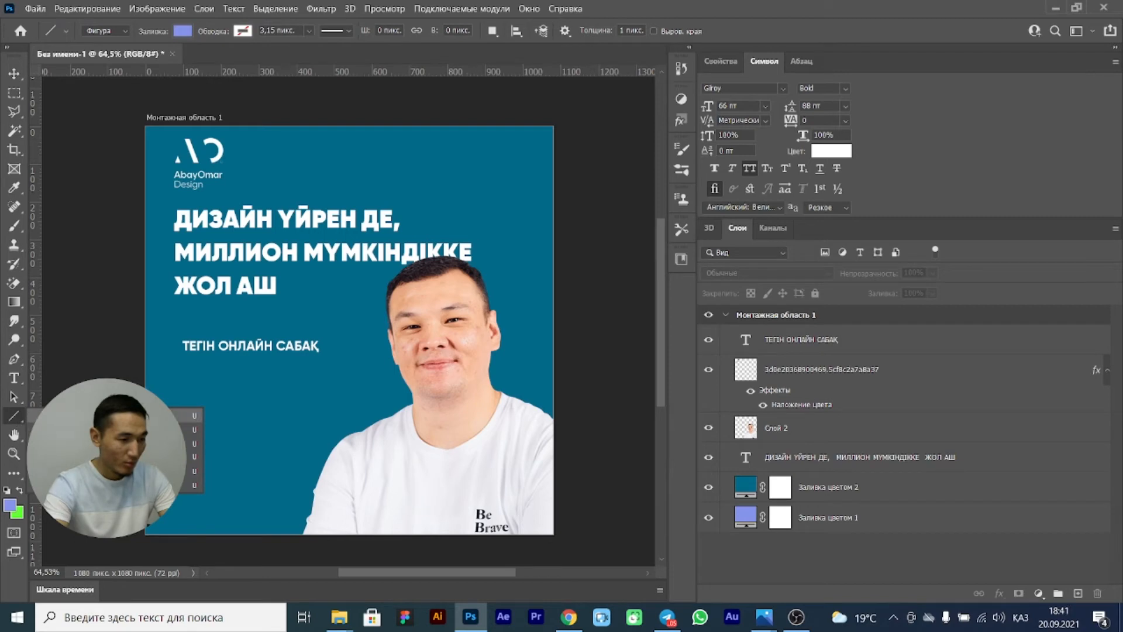
- Draw a rounded pill rectangle around the ТЕГІН ОНЛАЙН САБАҚ text
click(182, 416)
scroll(172, 329, up, 2)
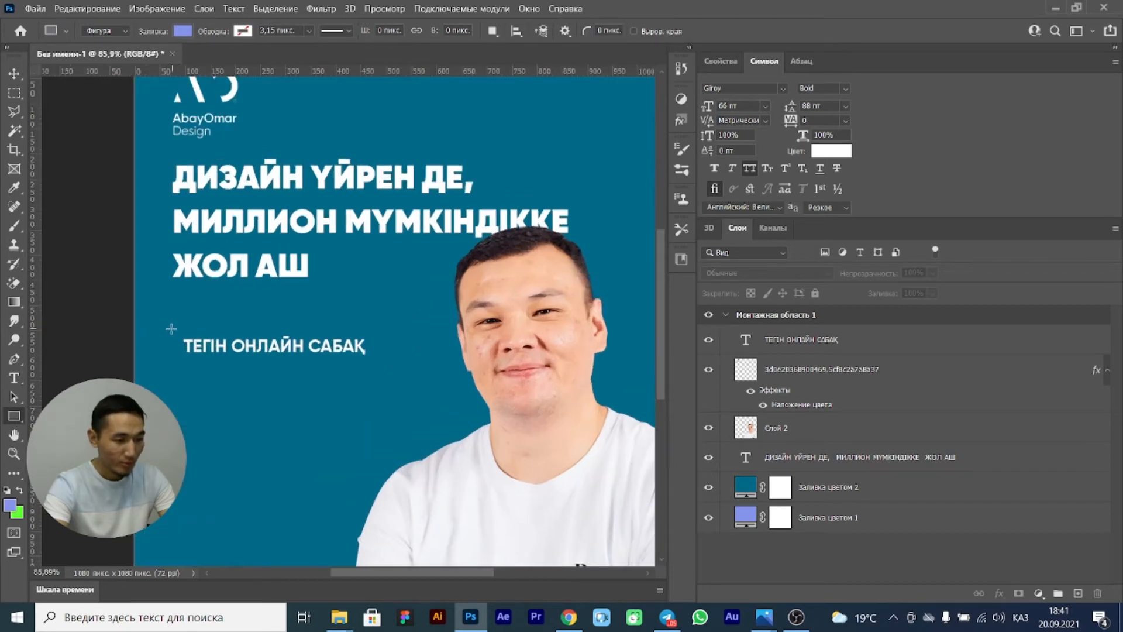
drag(170, 327, 379, 367)
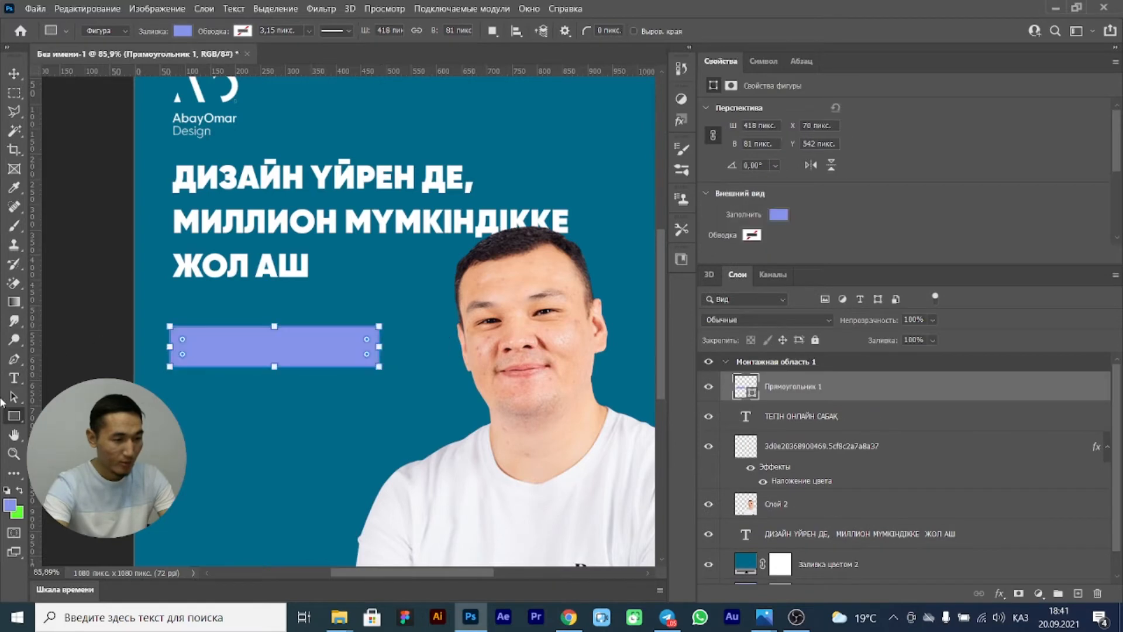
drag(367, 340, 362, 345)
key(alt+Tab)
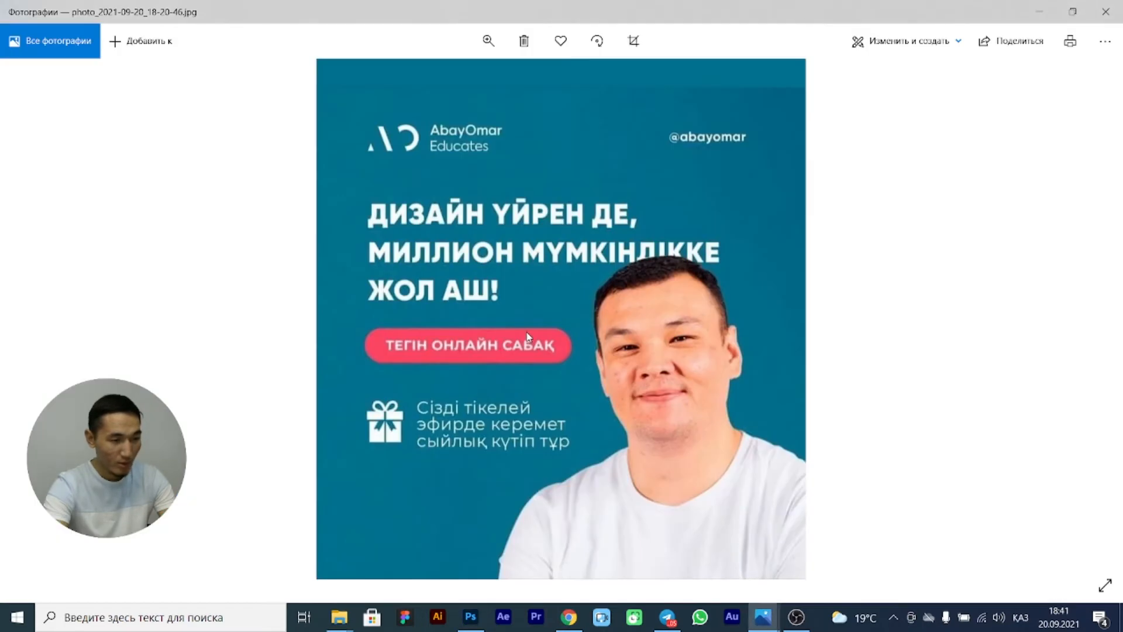
key(alt+Tab)
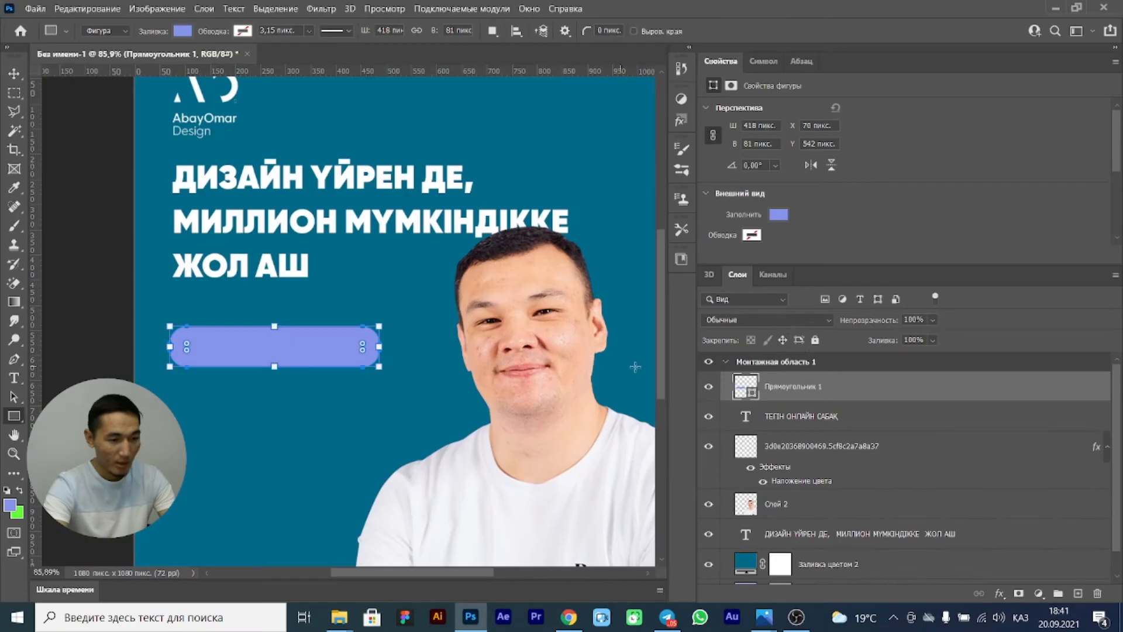
- Change the 418 × 81 px button's fill from purple to the recent red colour
double_click(849, 391)
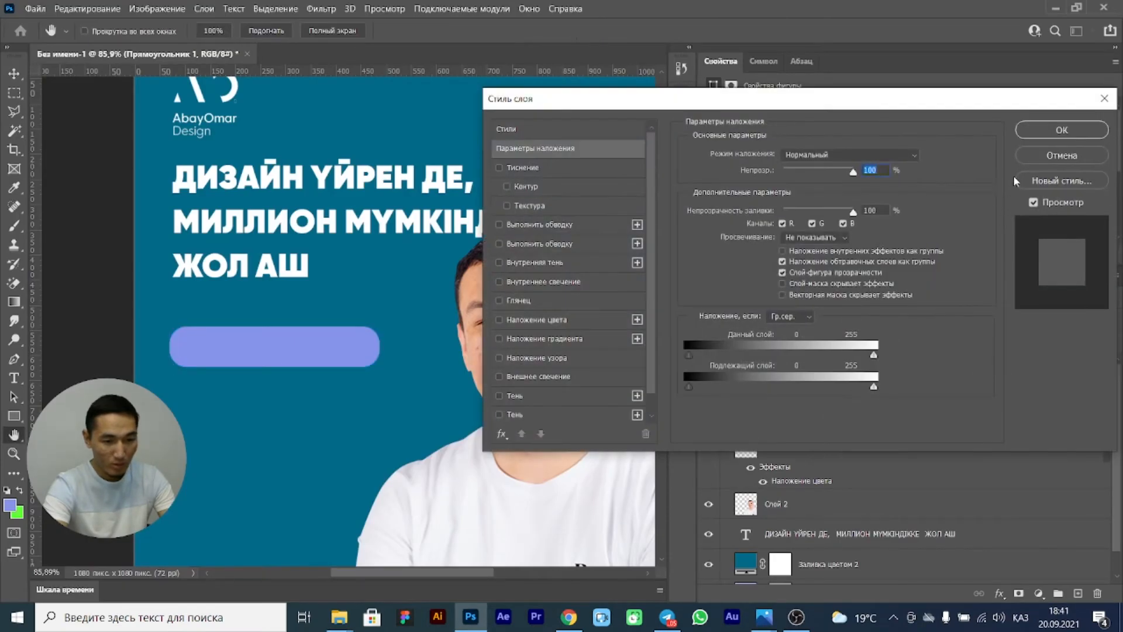
click(1033, 159)
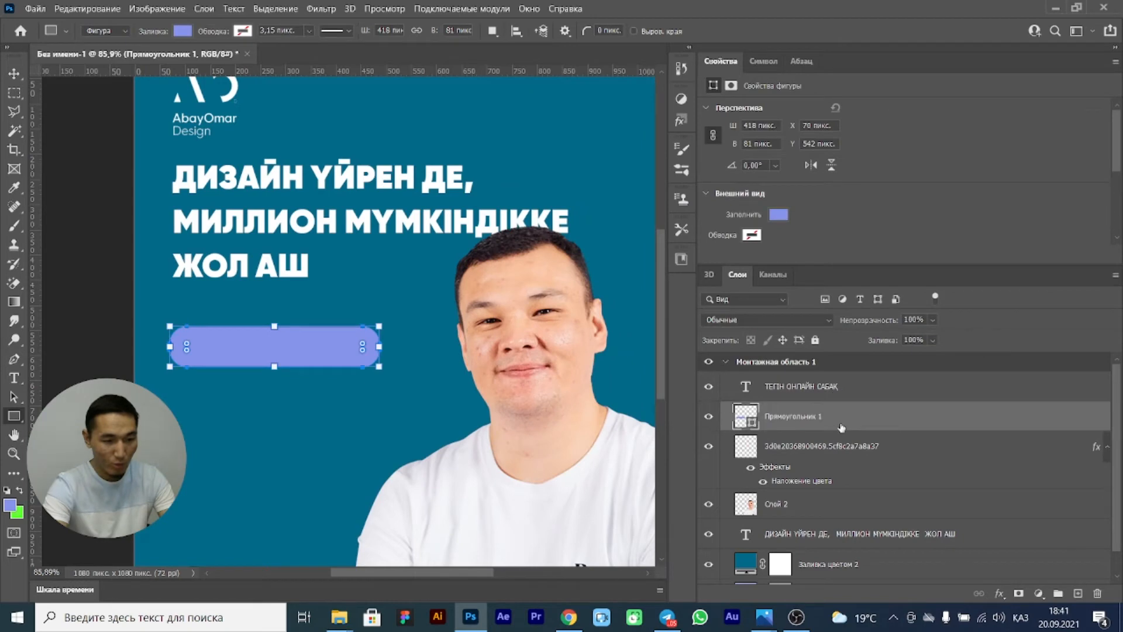
click(778, 215)
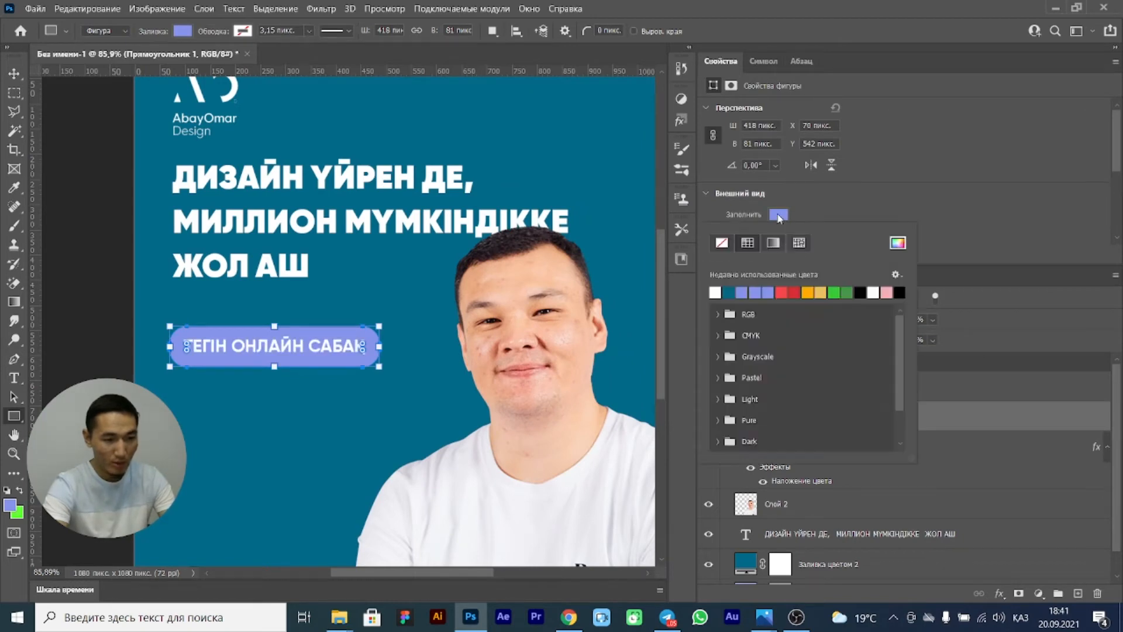
click(784, 292)
click(971, 213)
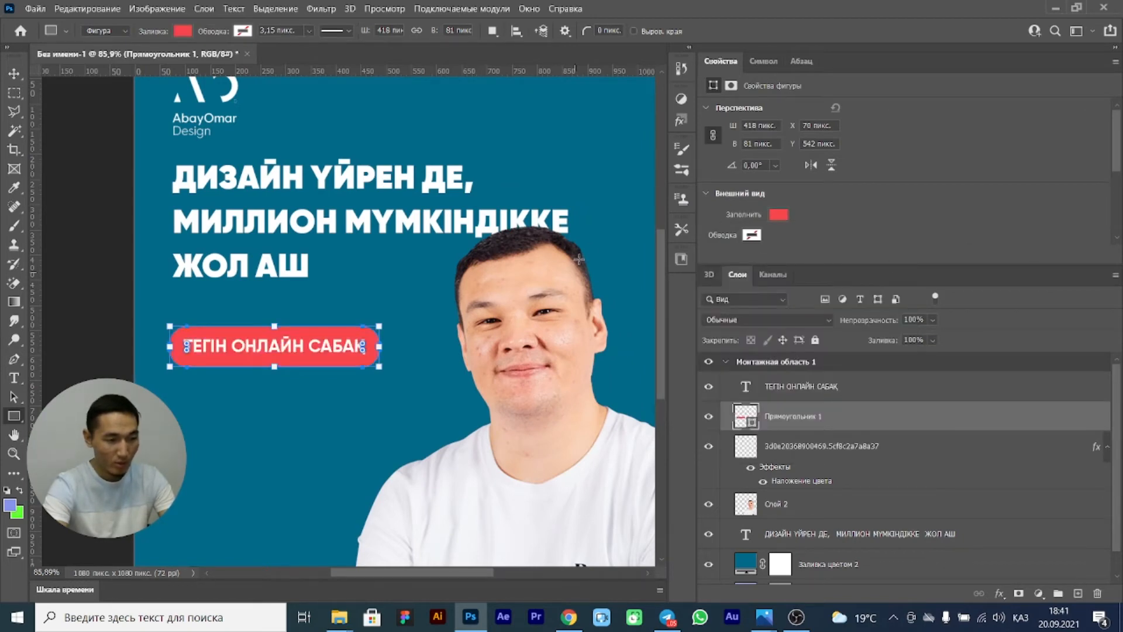
click(751, 235)
click(921, 210)
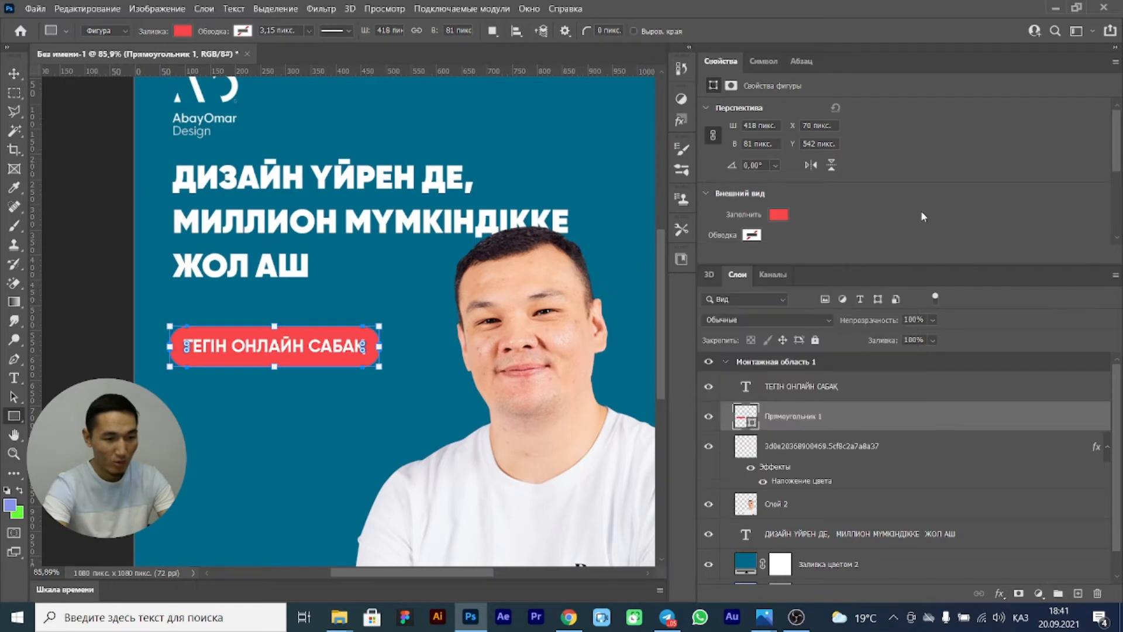
drag(485, 294, 424, 285)
scroll(454, 315, up, 1)
scroll(453, 314, down, 3)
click(629, 257)
click(618, 274)
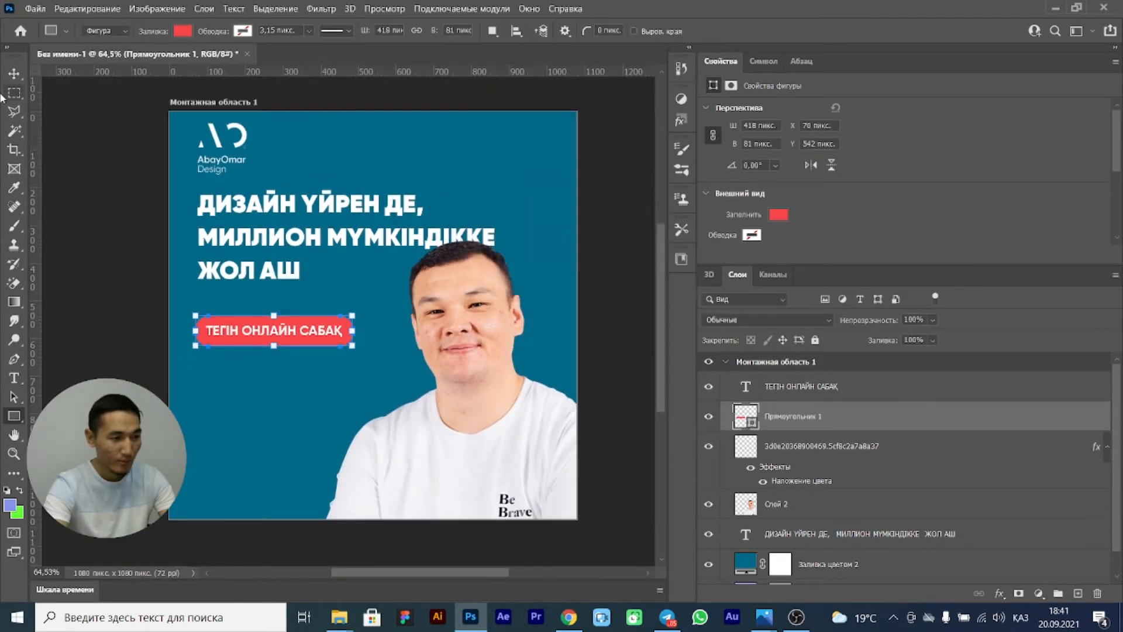
key(v)
key(alt+Tab)
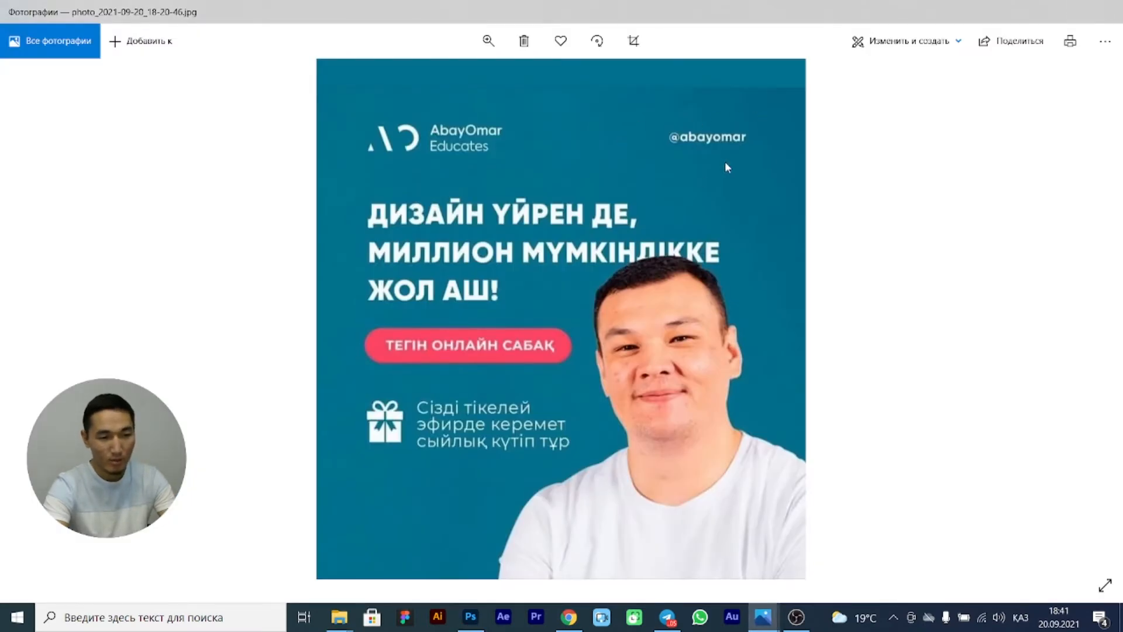
key(alt+Tab)
click(15, 377)
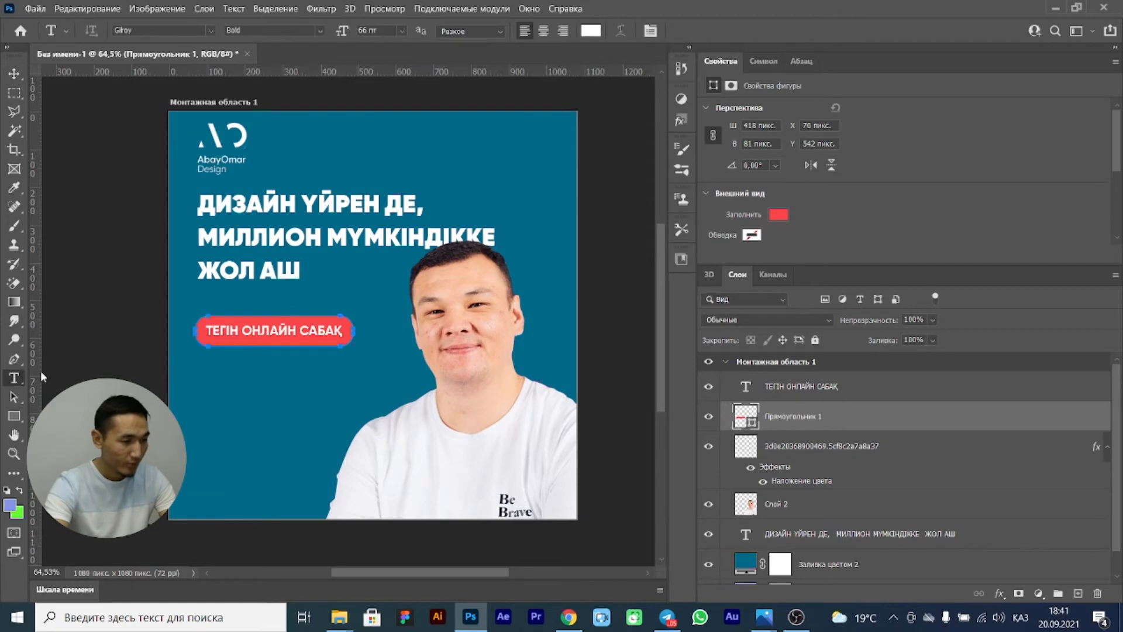
click(410, 138)
text(ә)
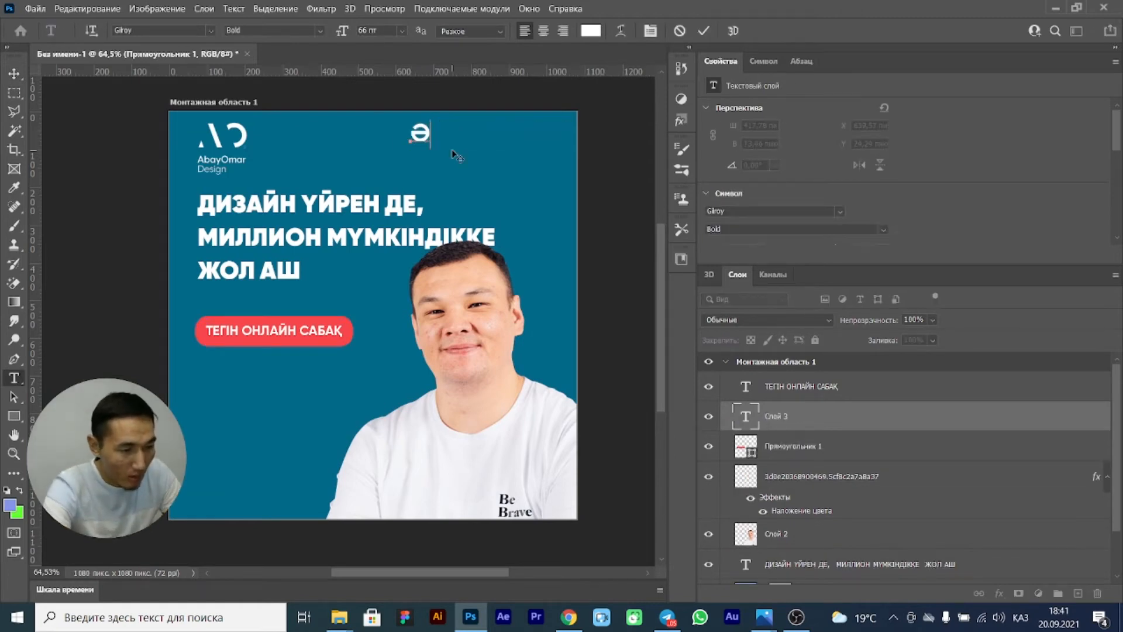
key(BackSpace)
key(alt+shift)
text(@ABAY)
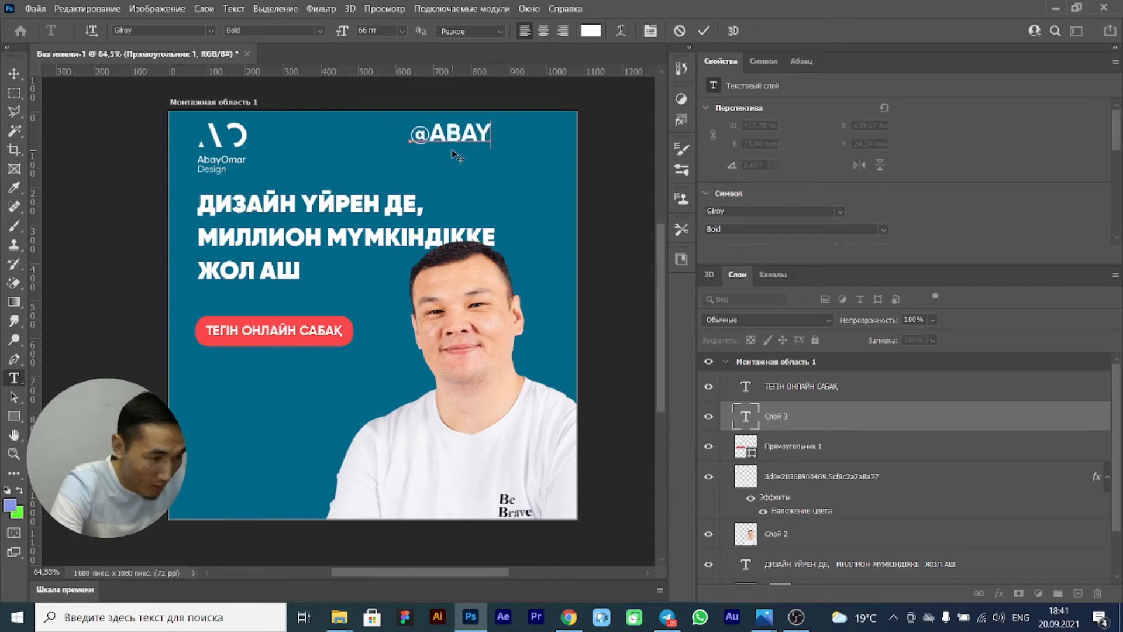
text(OMAR)
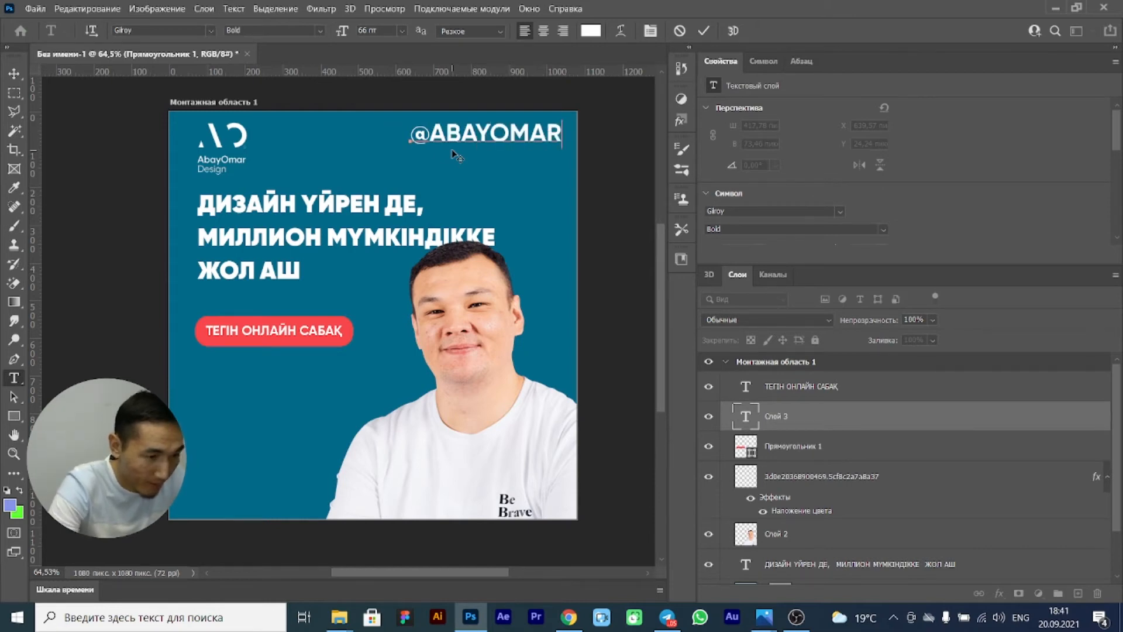
key(alt+Tab)
key(alt+Tab)
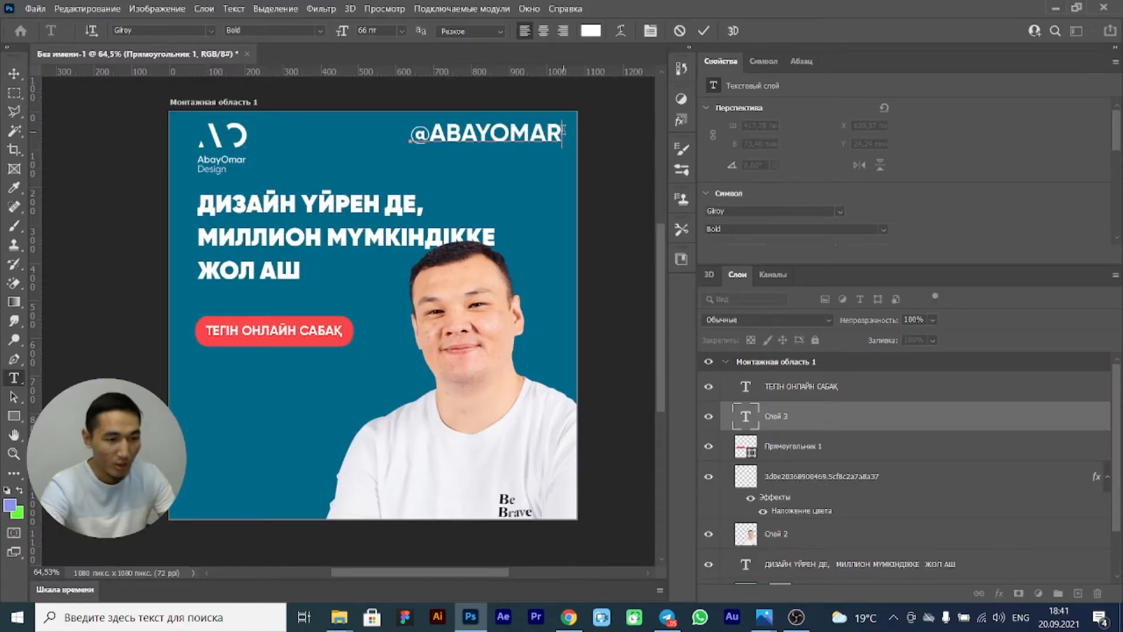
key(shift+Left)
key(shift+Left)
key(shift+Left)
key(shift+Left)
key(shift+Left)
key(shift+Left)
key(shift+Left)
key(shift+Left)
click(704, 32)
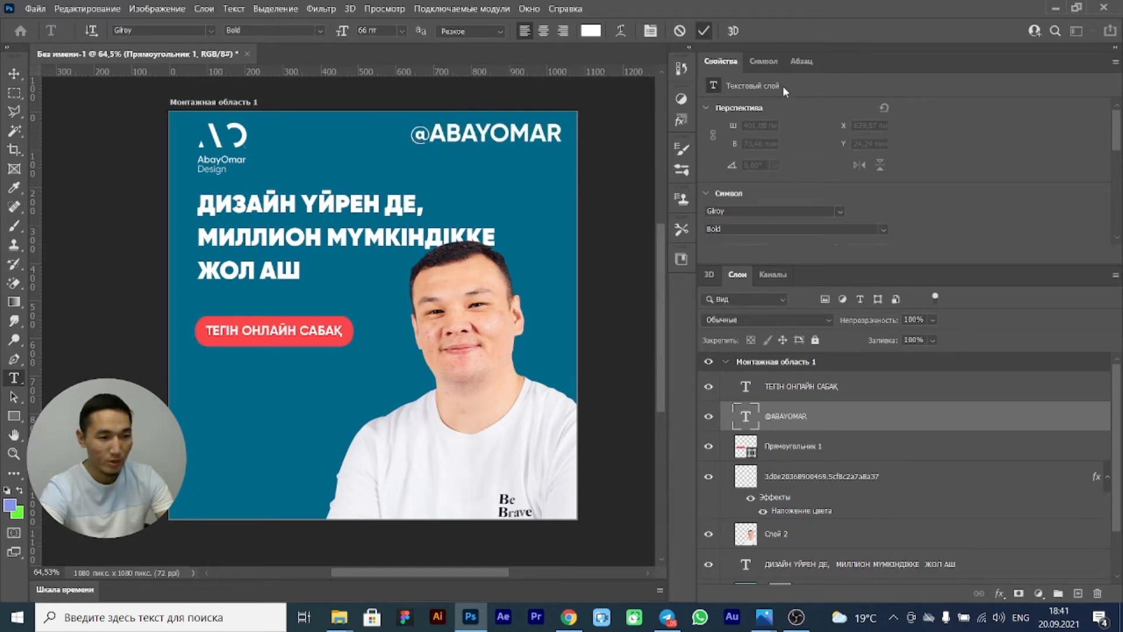
click(763, 61)
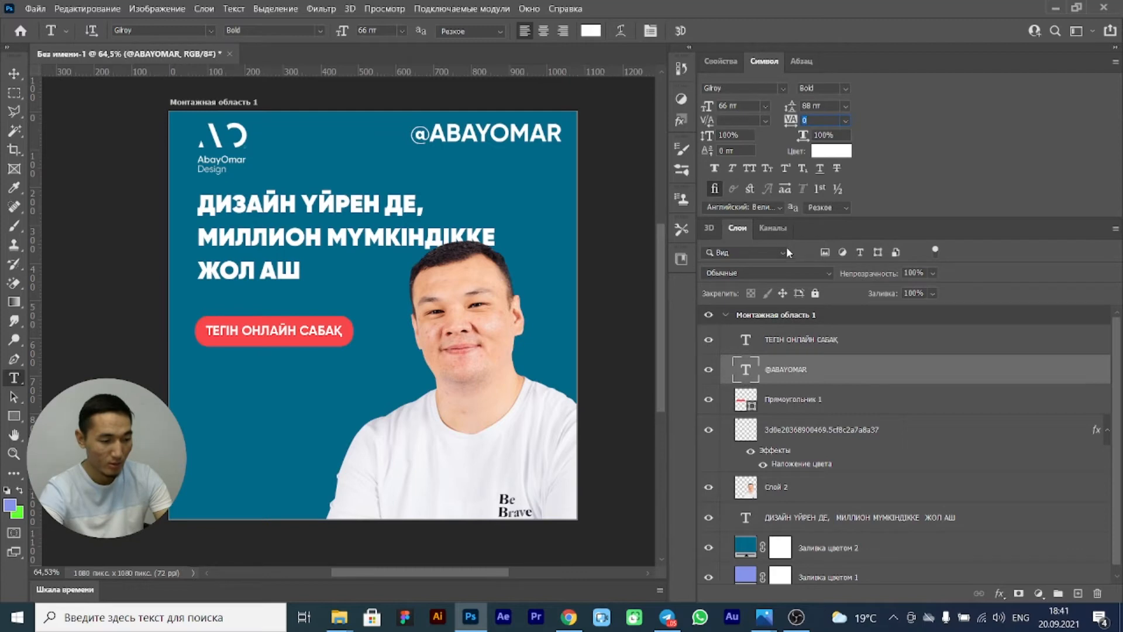
click(556, 133)
key(BackSpace)
key(BackSpace)
key(BackSpace)
key(BackSpace)
key(BackSpace)
key(BackSpace)
key(BackSpace)
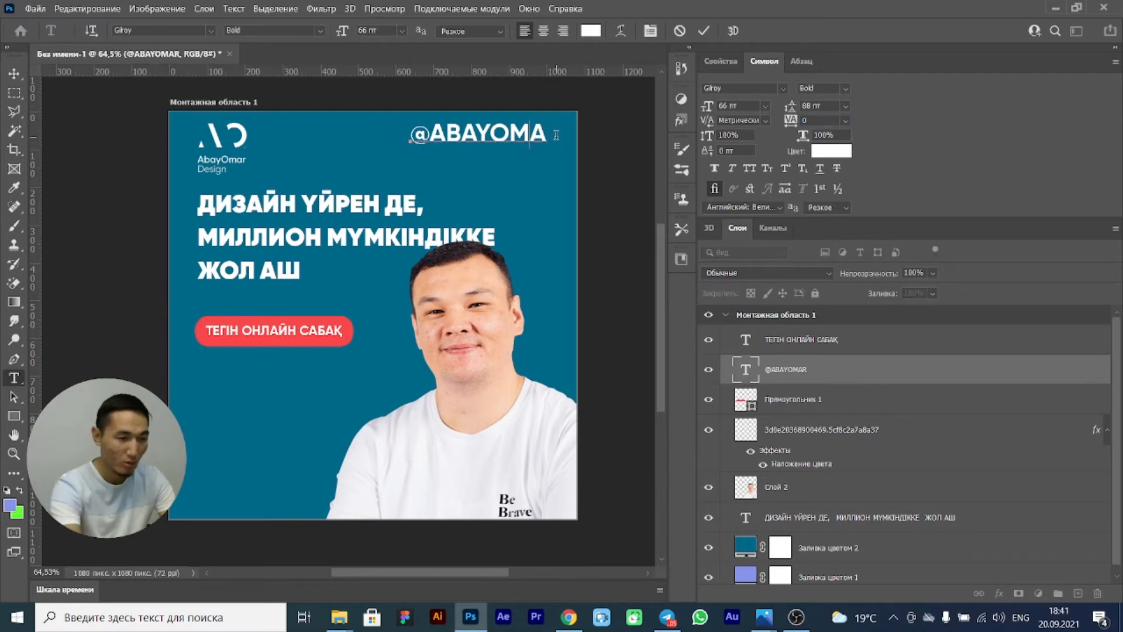
text(B)
key(BackSpace)
key(BackSpace)
text(aba)
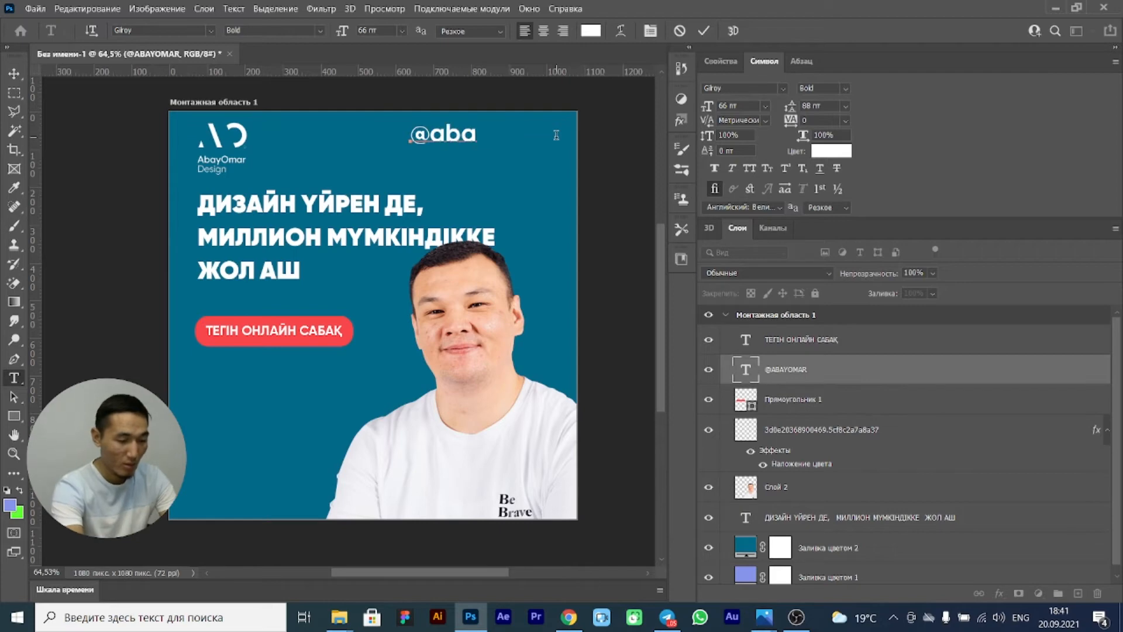
text(yomar)
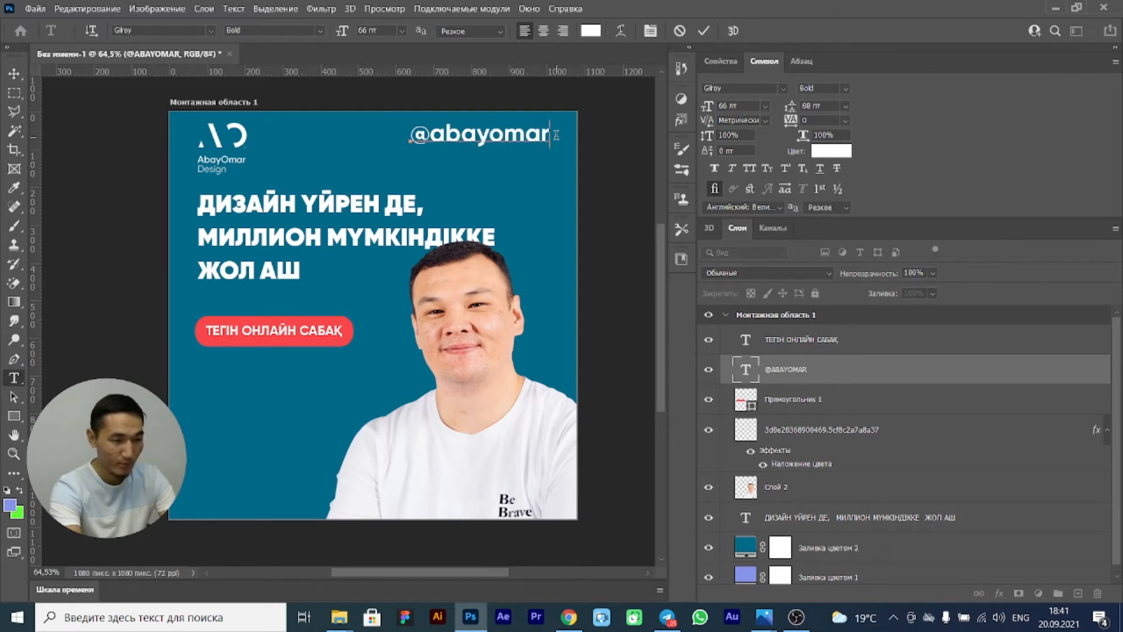
key(alt+Tab)
key(alt+Tab)
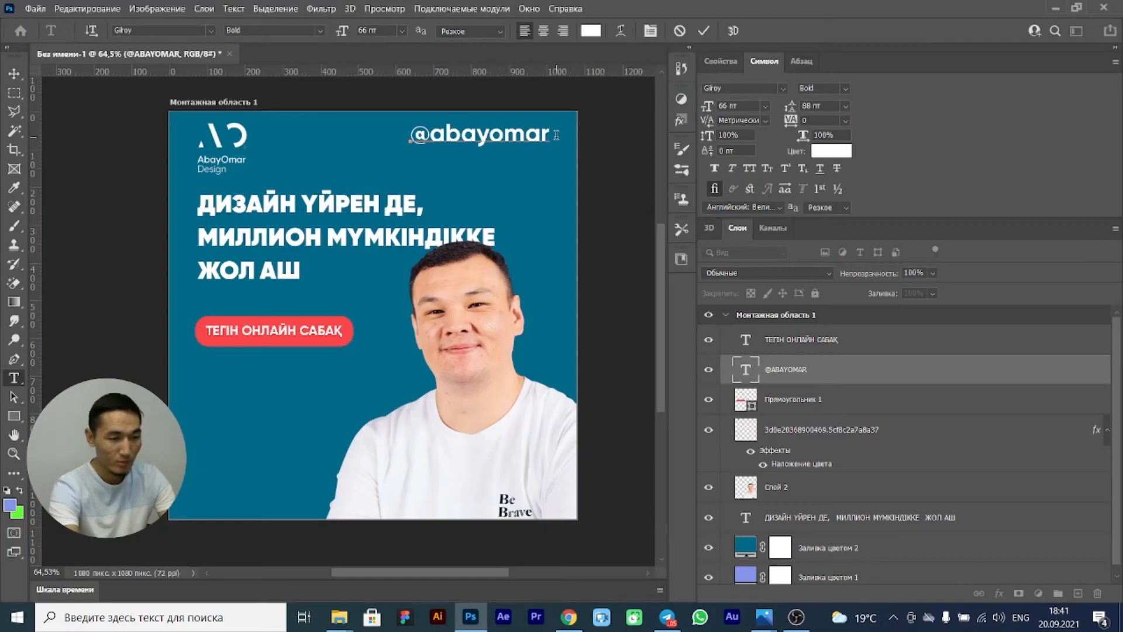
key(ctrl+Return)
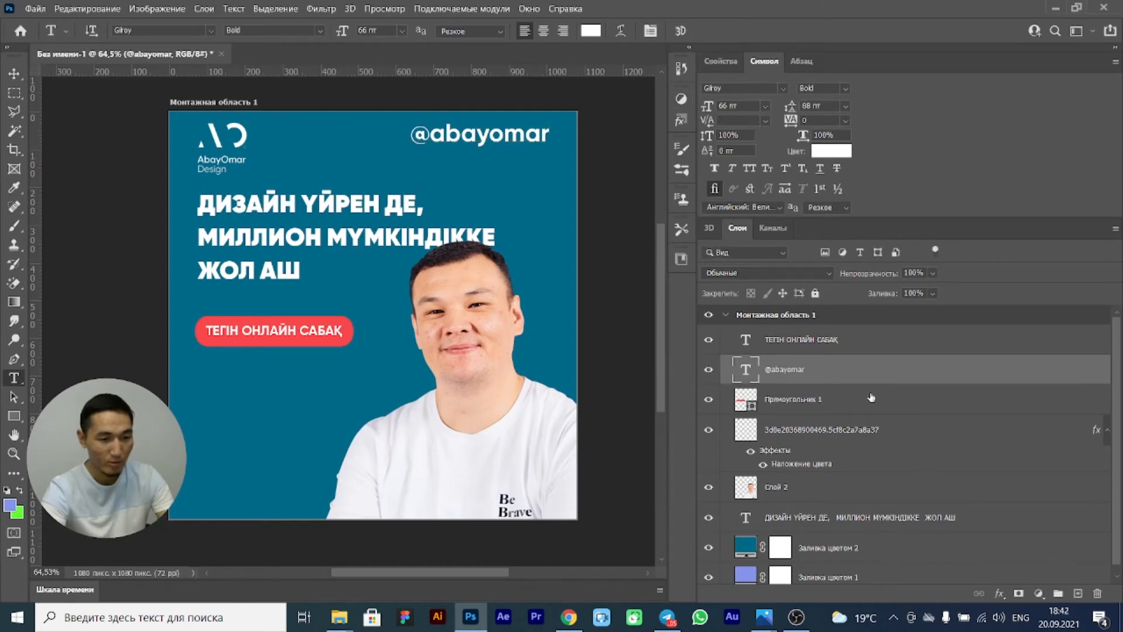
key(ctrl+t)
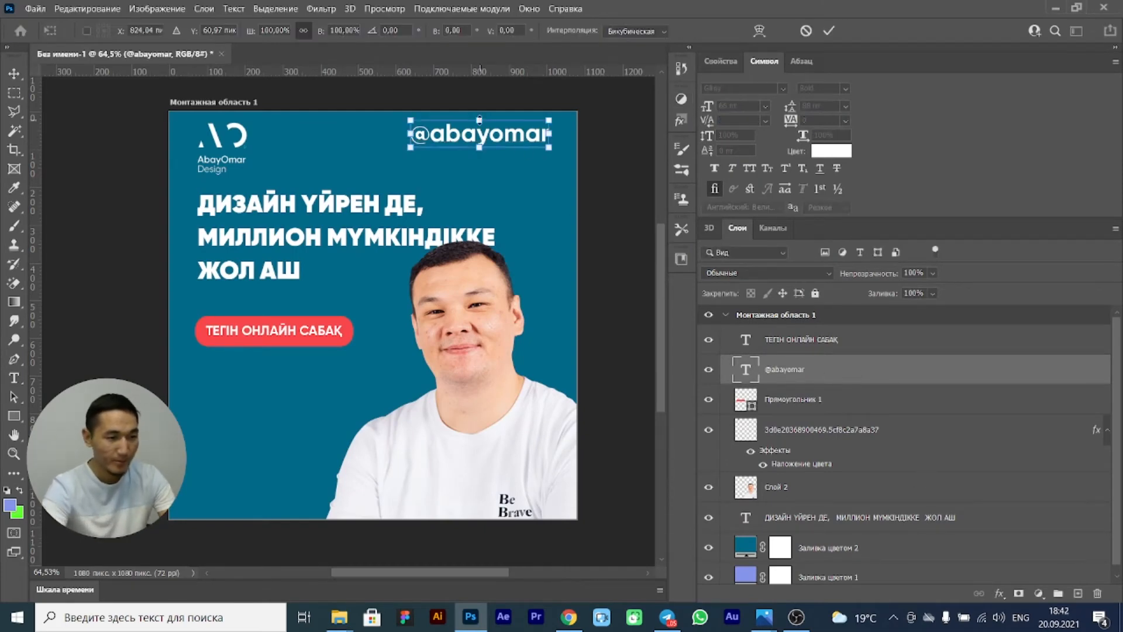
drag(410, 117, 451, 128)
drag(514, 145, 532, 131)
key(alt+Tab)
key(alt+Tab)
key(Return)
click(829, 30)
key(alt+Tab)
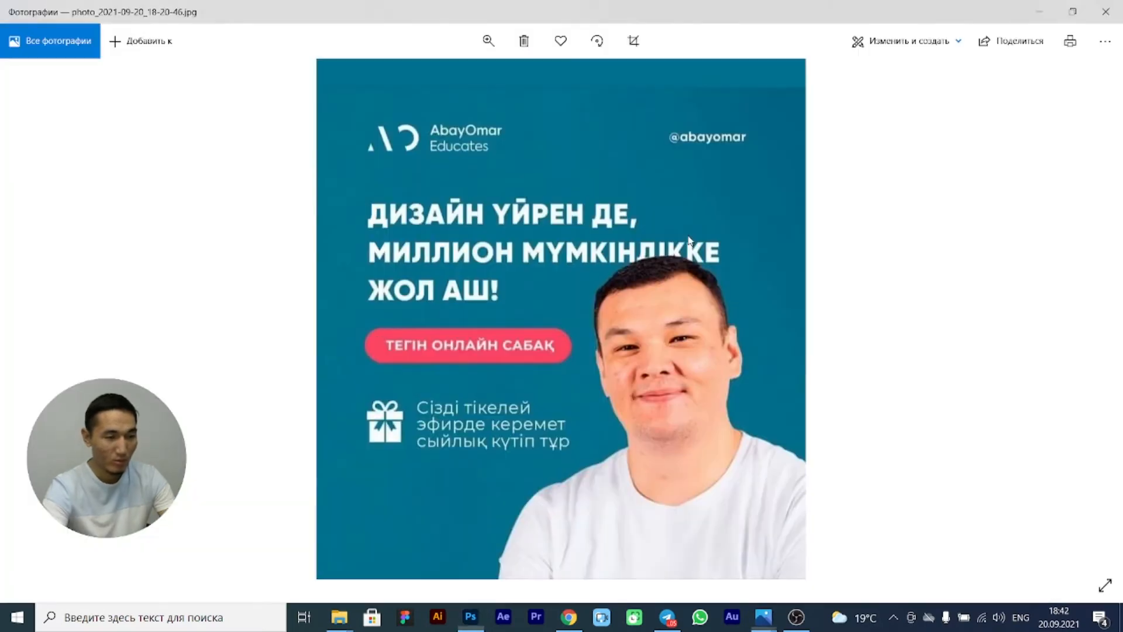
key(alt+Tab)
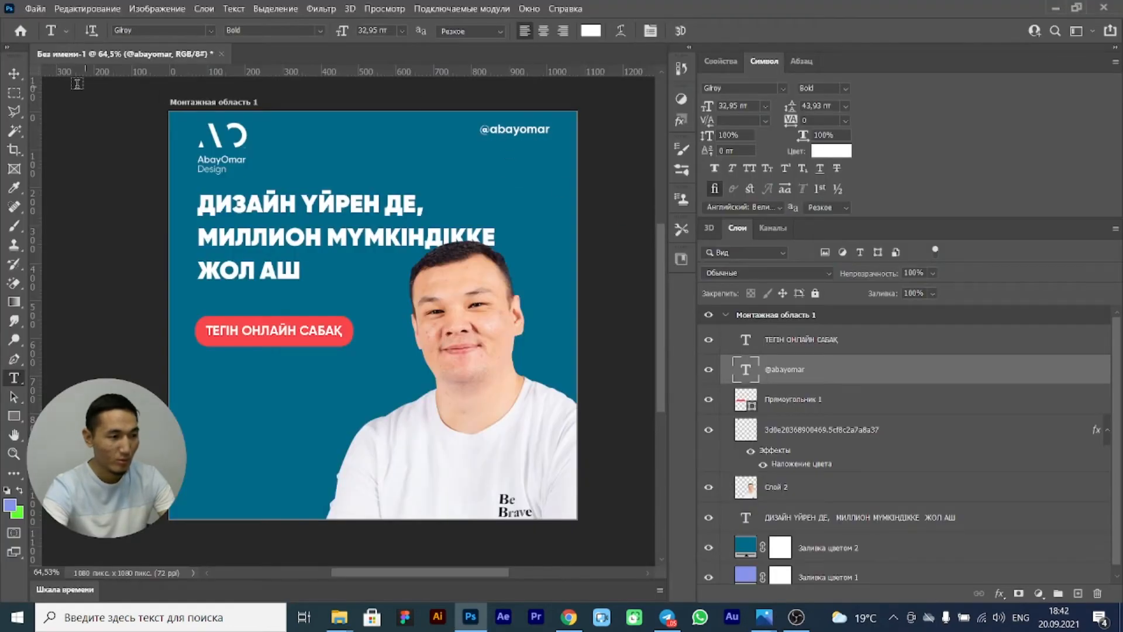
drag(515, 129, 516, 143)
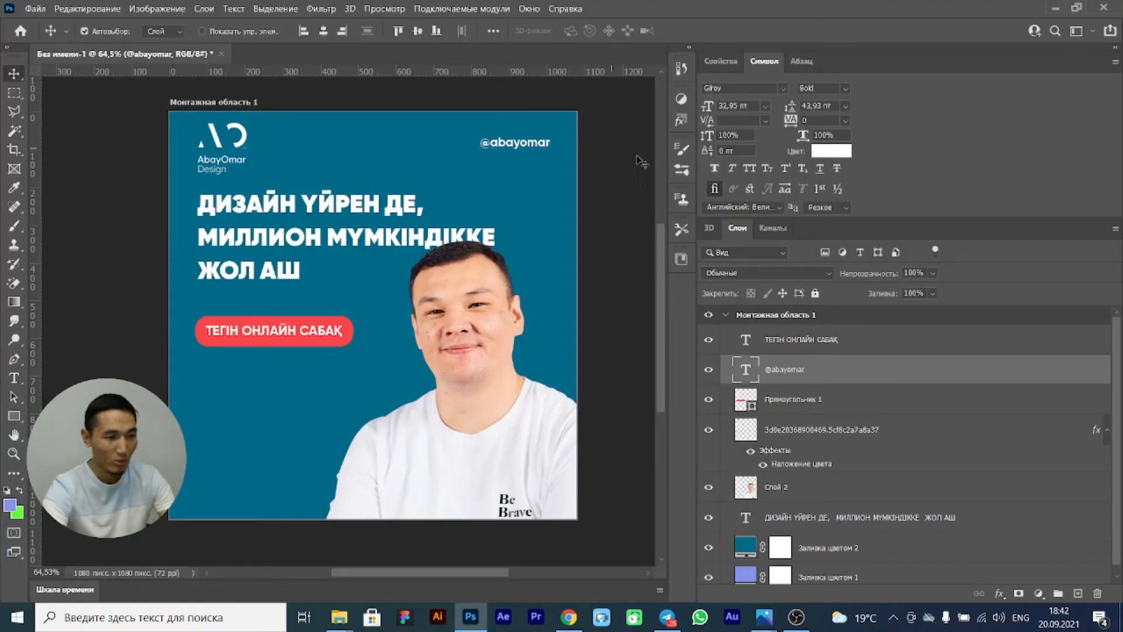
- Alt-drag a copy of the ТЕГІН ОНЛАЙН САБАҚ text lower down the post
key(alt+Tab)
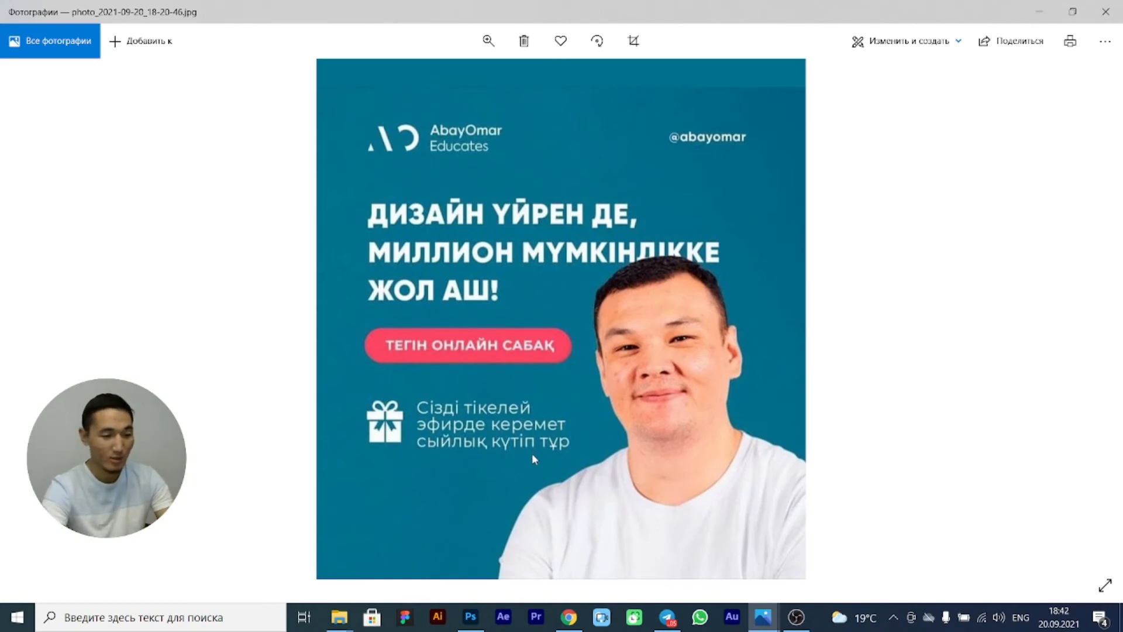
key(alt+Tab)
drag(293, 335, 290, 398)
key(alt+Tab)
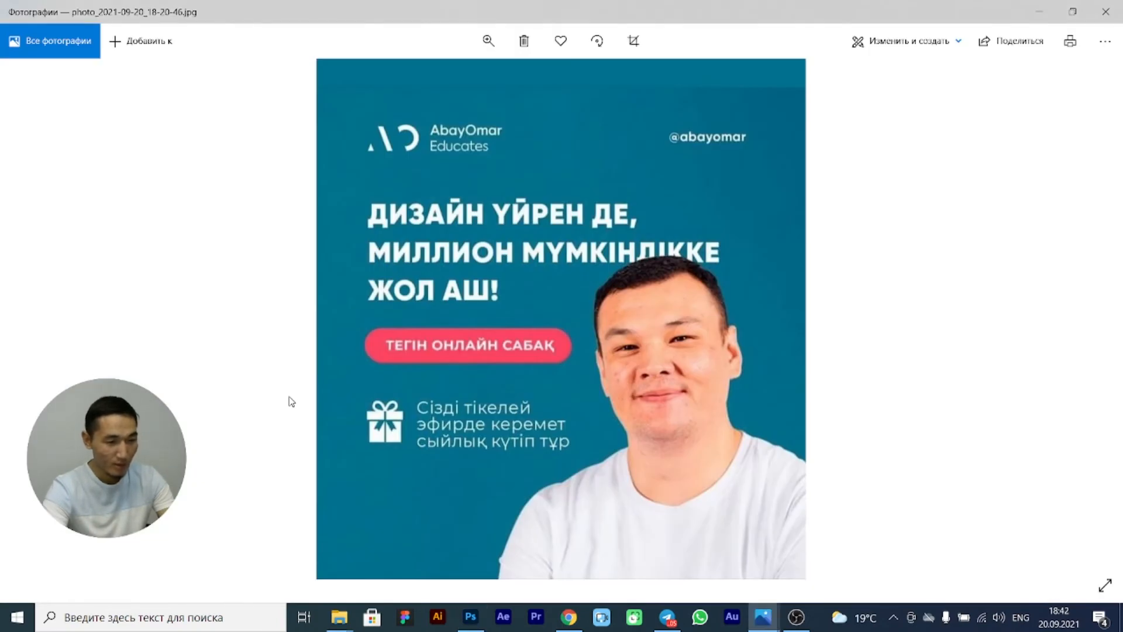
key(alt+Tab)
- Type the caption text СІЗДІ ТІКЕЛЕЙ ЭФИРДЕ КЕРЕМЕТ СЫЙЛЫҚ КҮТІП ТҰР, checking the reference wording
text(C)
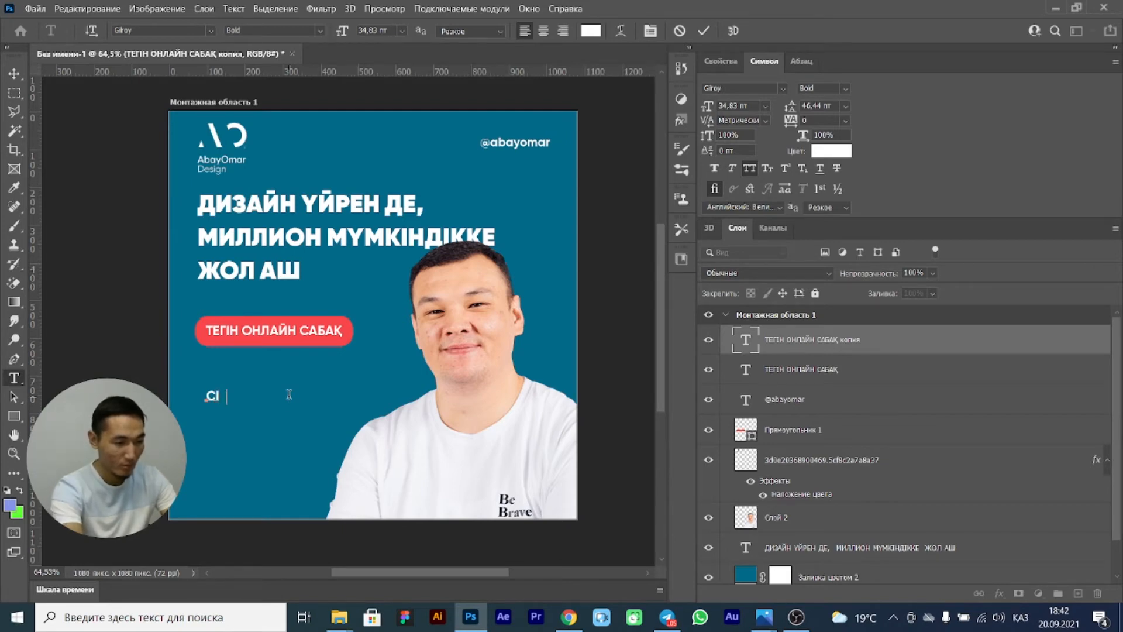
text(ІЗДІ)
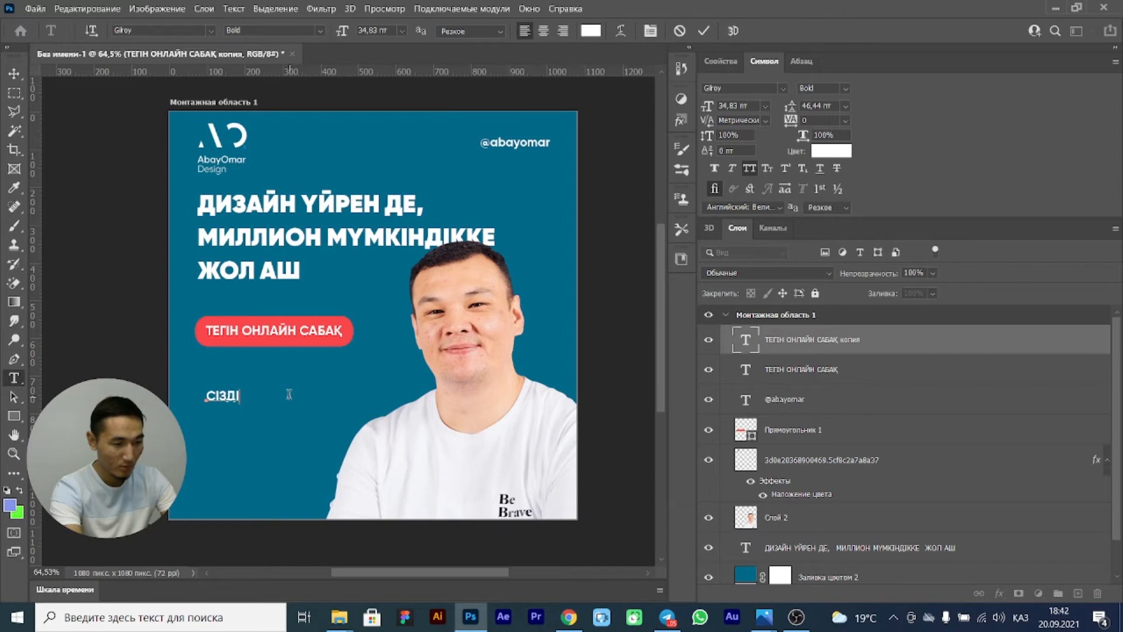
text( ТІКЕЛЕЙ ЭФИРДЕ)
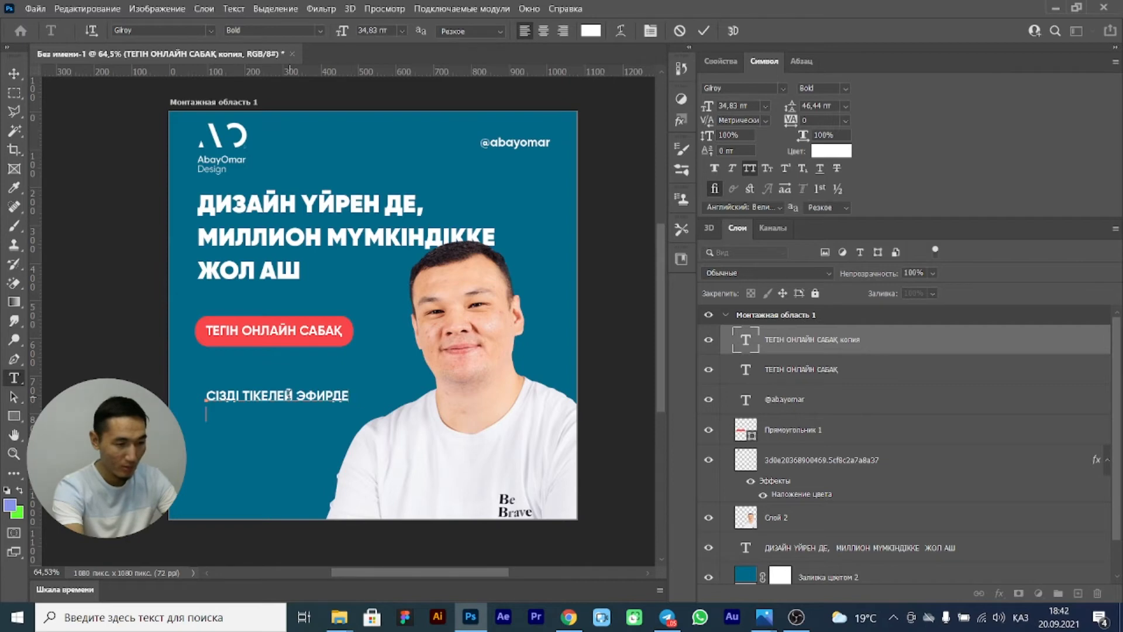
text(РЕМЕТ)
key(alt+Tab)
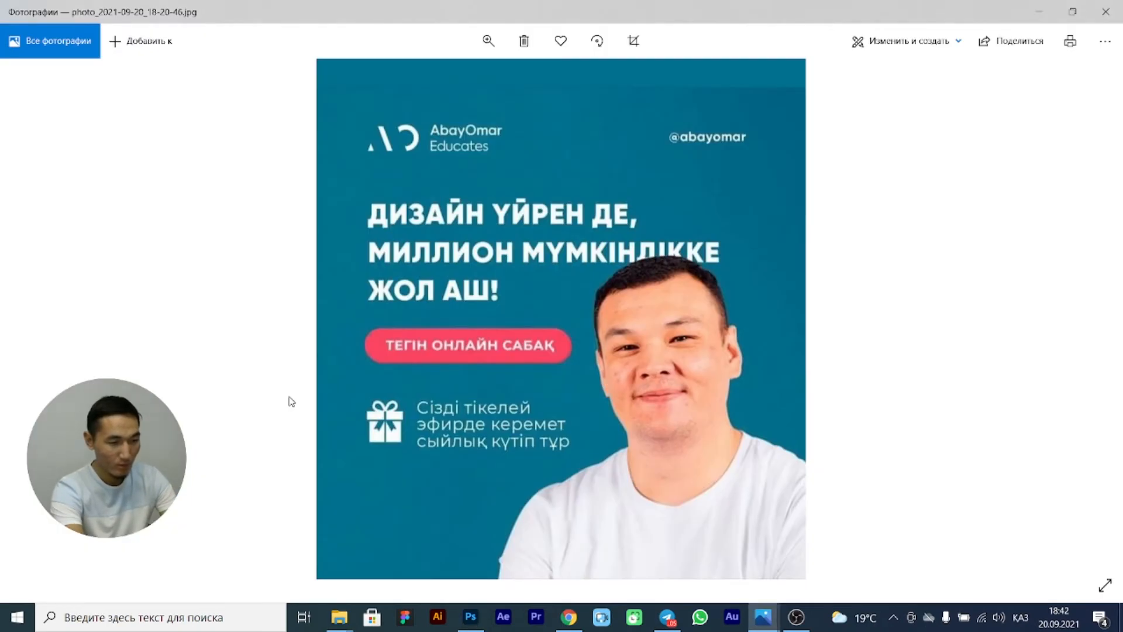
key(alt+Tab)
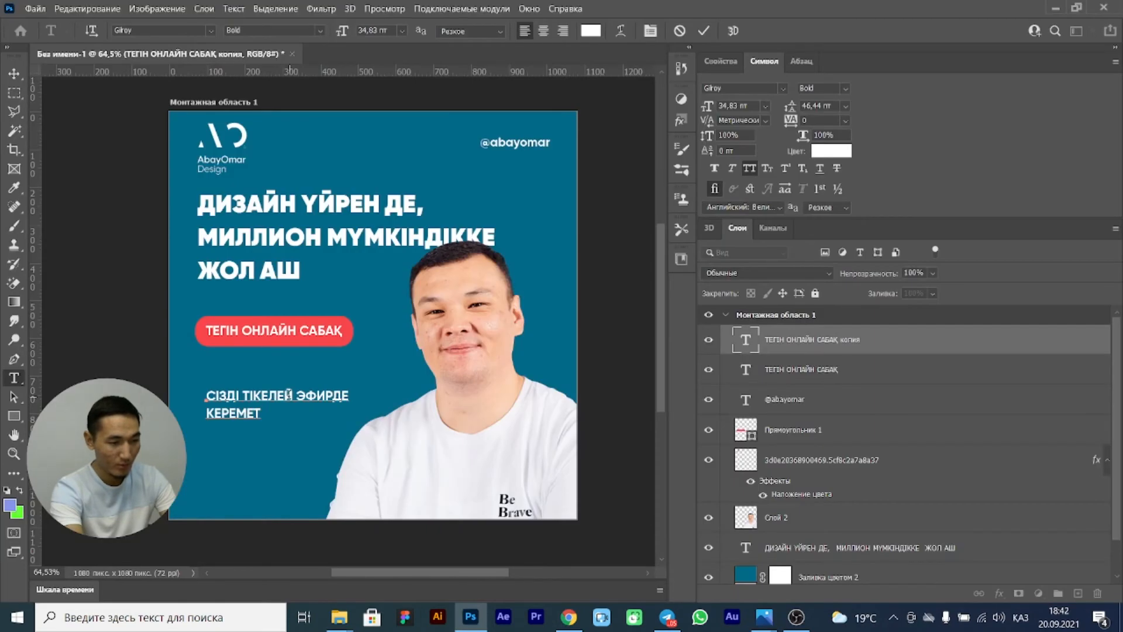
key(alt+Tab)
key(alt+Tab)
text(СЫЙЛЫ)
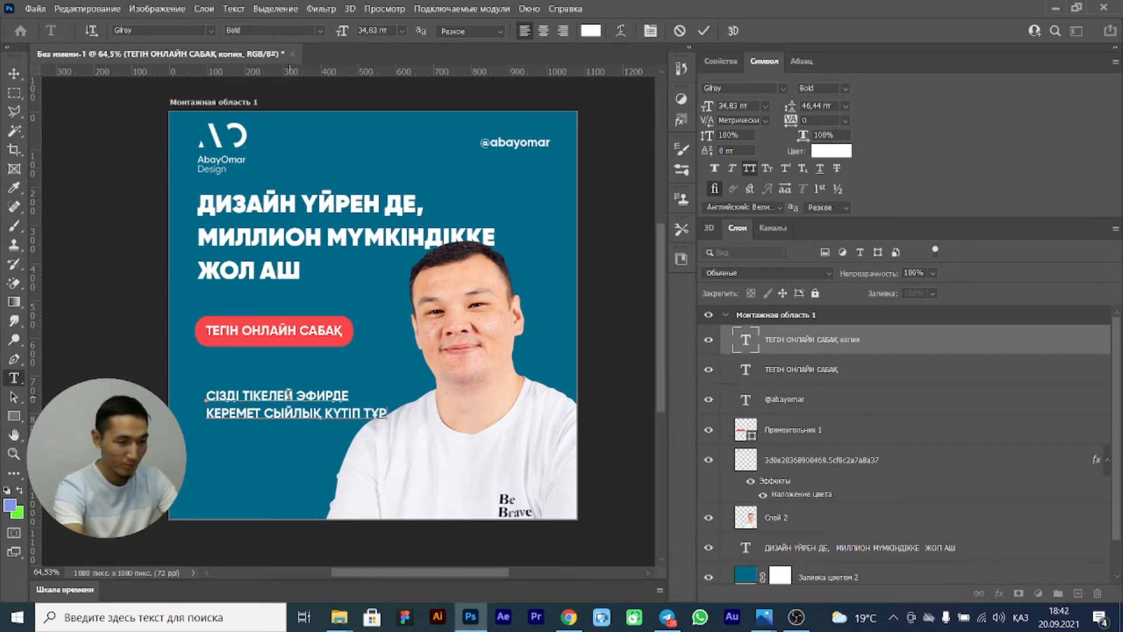
- Break the caption into three lines, starting a new line at СЫЙЛЫҚ, then select all its text
key(alt+Tab)
key(alt+Tab)
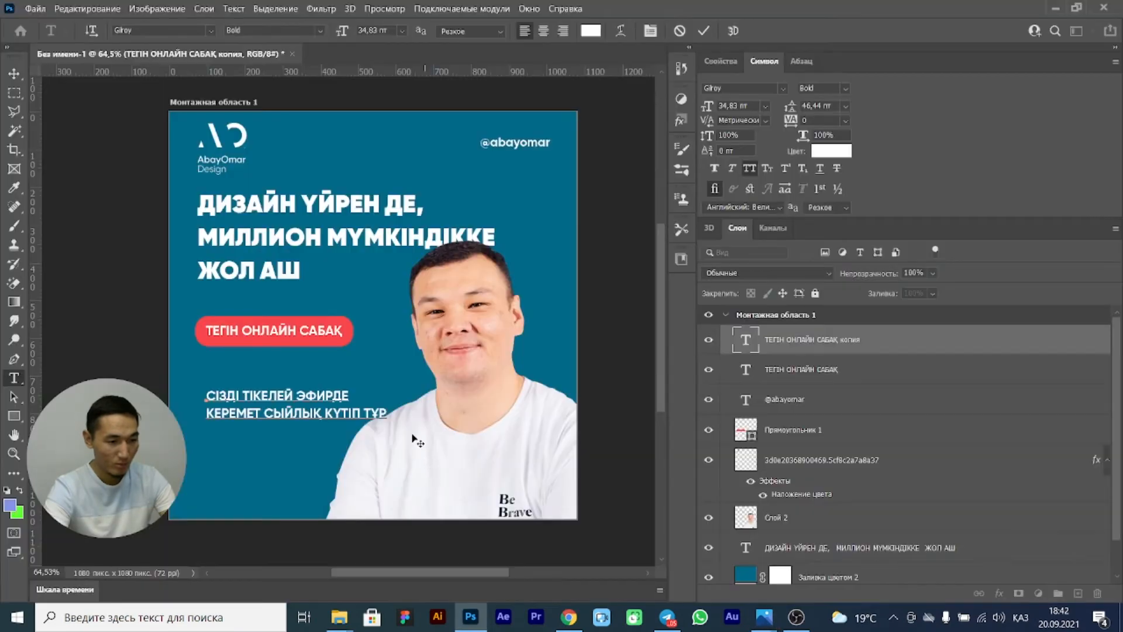
key(Return)
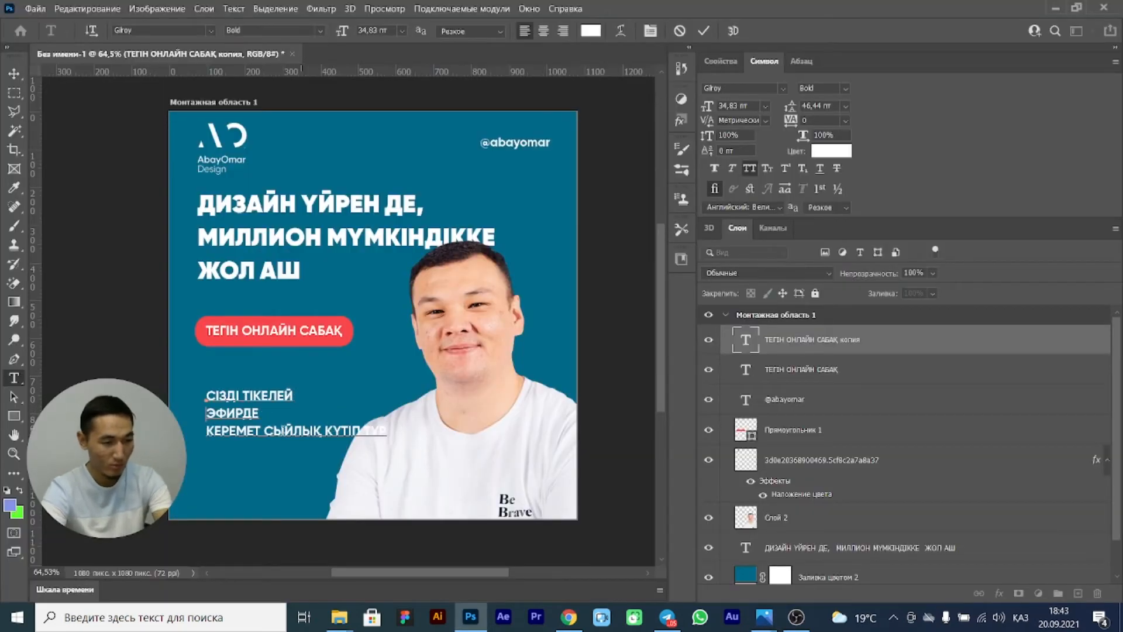
key(BackSpace)
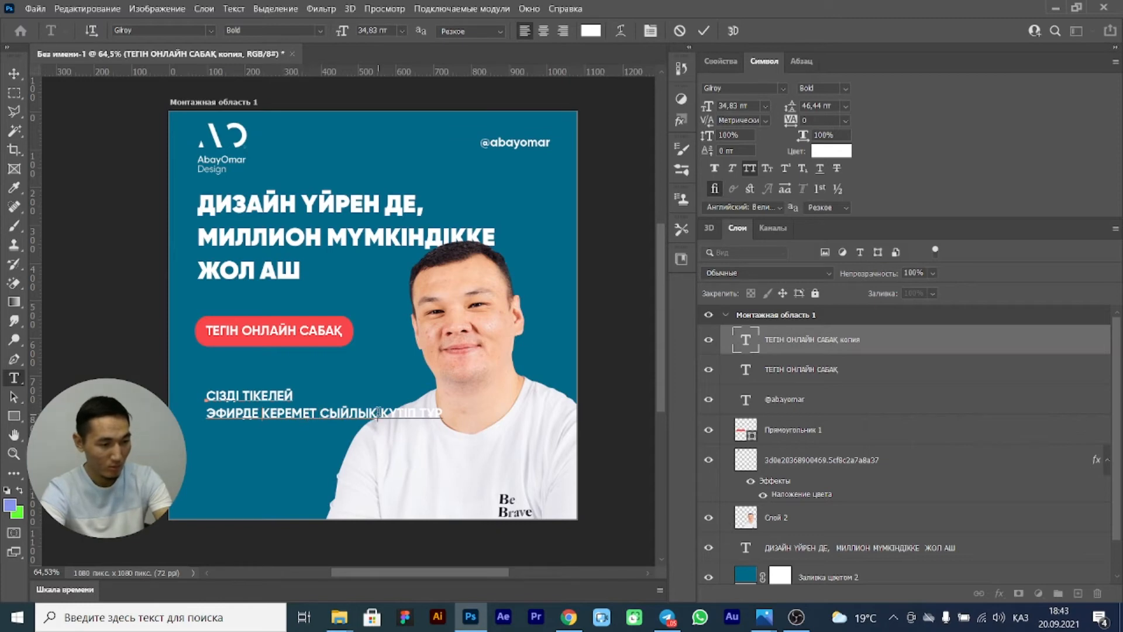
key(Return)
key(alt+Tab)
key(alt+Tab)
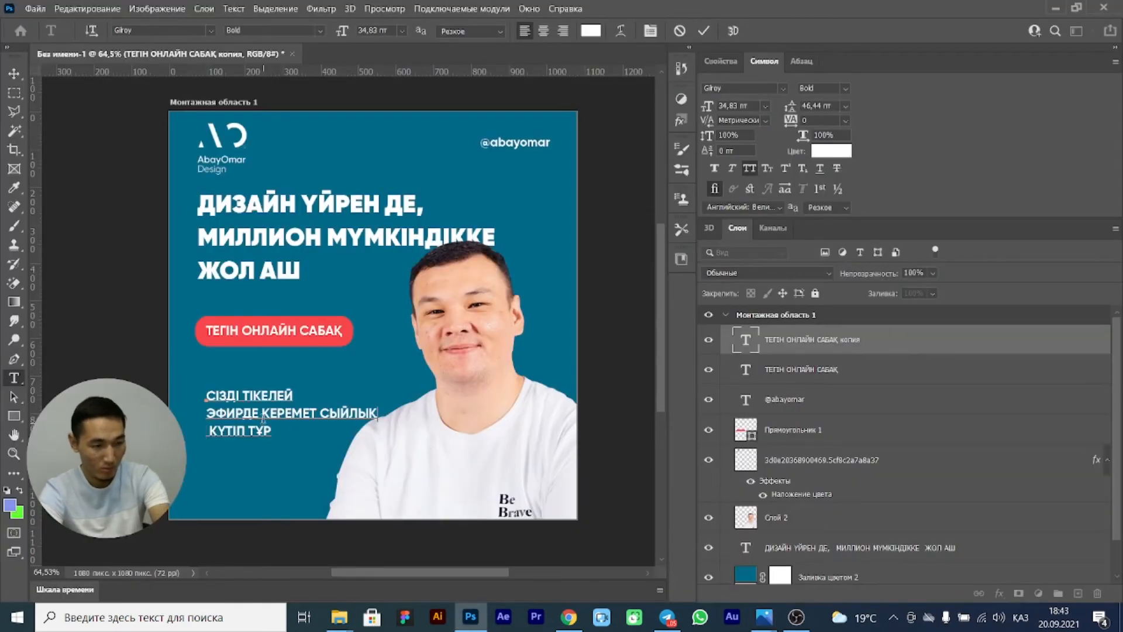
key(BackSpace)
click(320, 413)
key(Return)
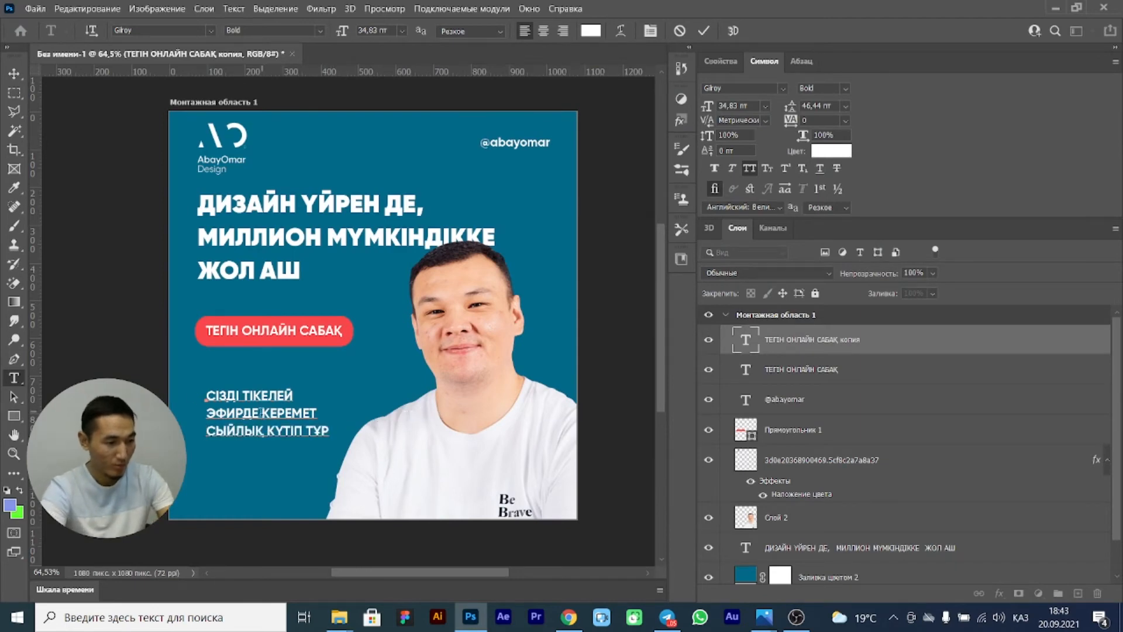
key(alt+Tab)
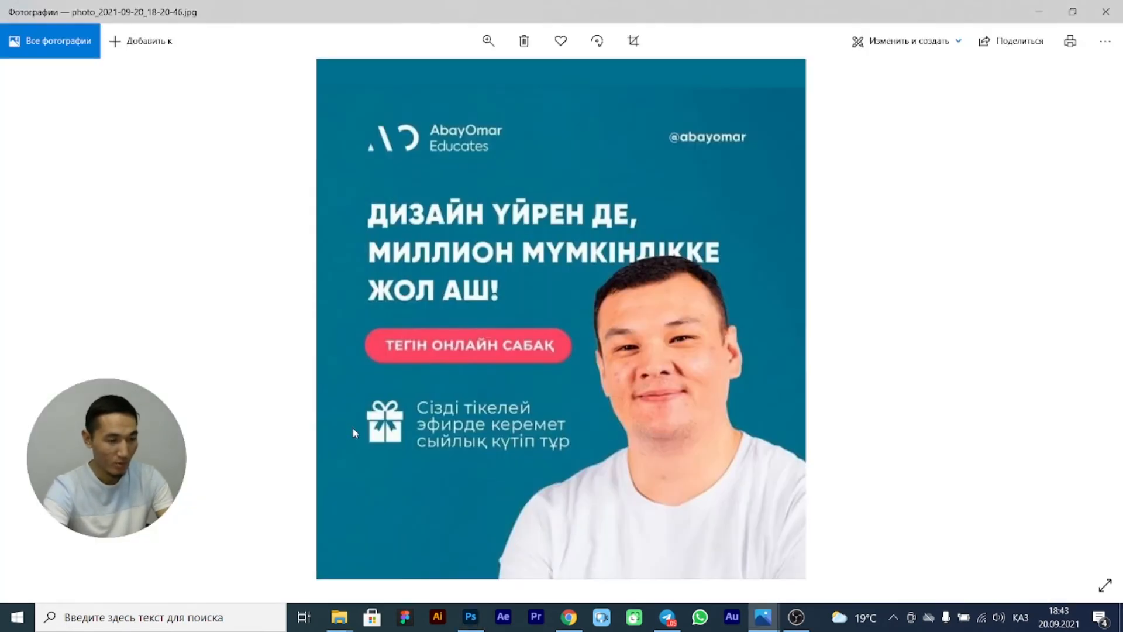
key(alt+Tab)
mouse_move(328, 430)
mouse_down()
mouse_move(213, 396)
mouse_move(331, 432)
mouse_up()
- Set the caption to Medium weight and turn off All Caps for sentence case
click(845, 88)
click(845, 138)
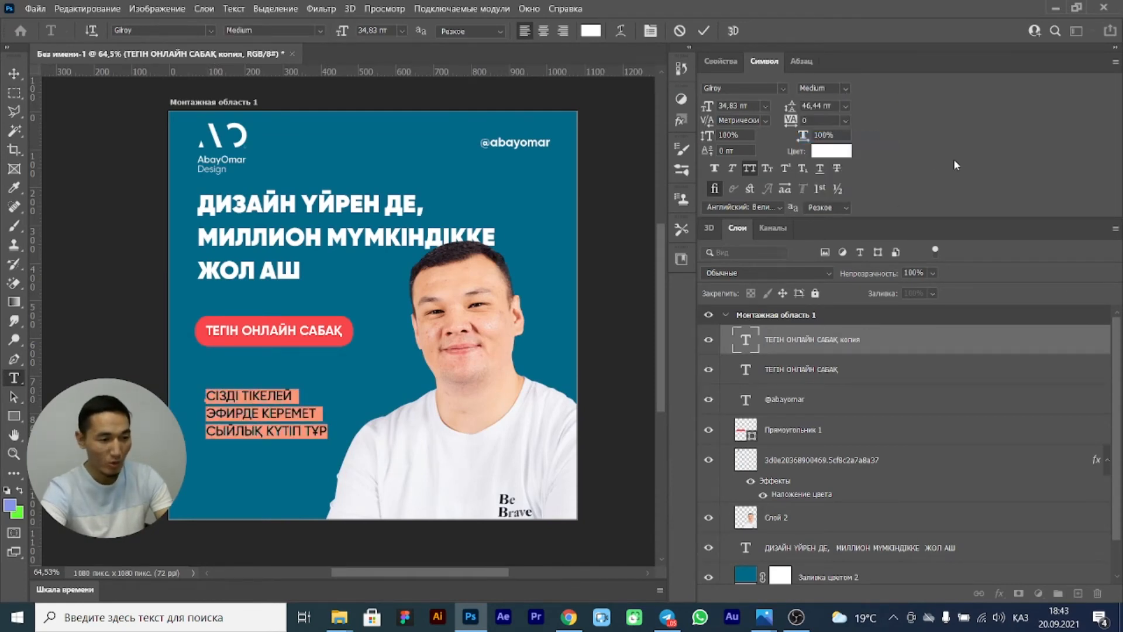
click(703, 30)
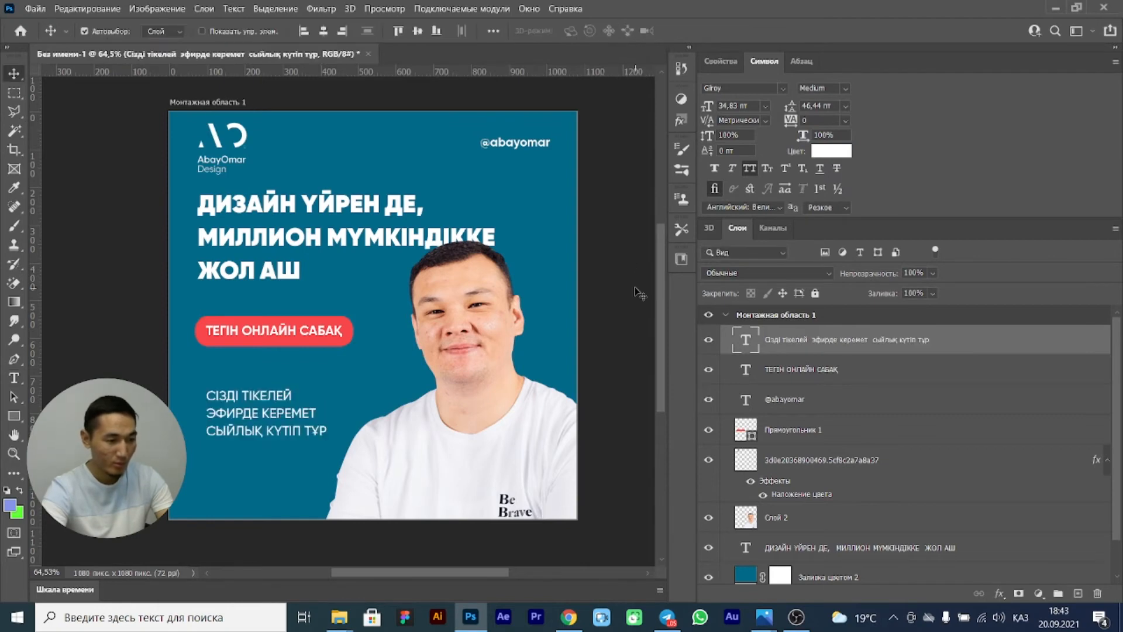
key(alt+Tab)
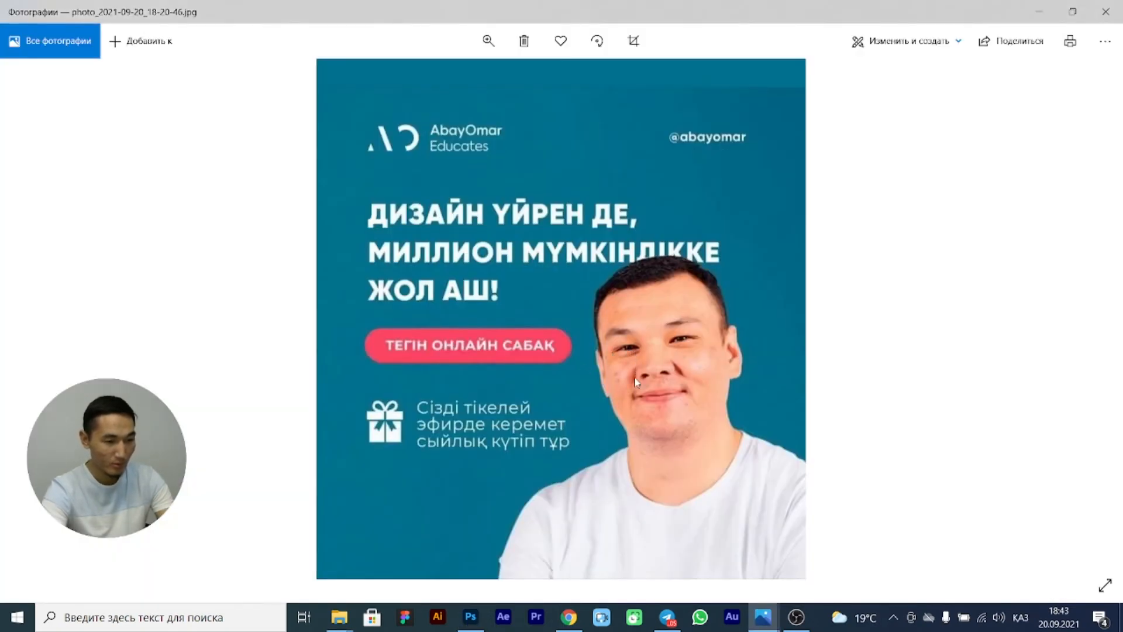
key(alt+Tab)
click(274, 421)
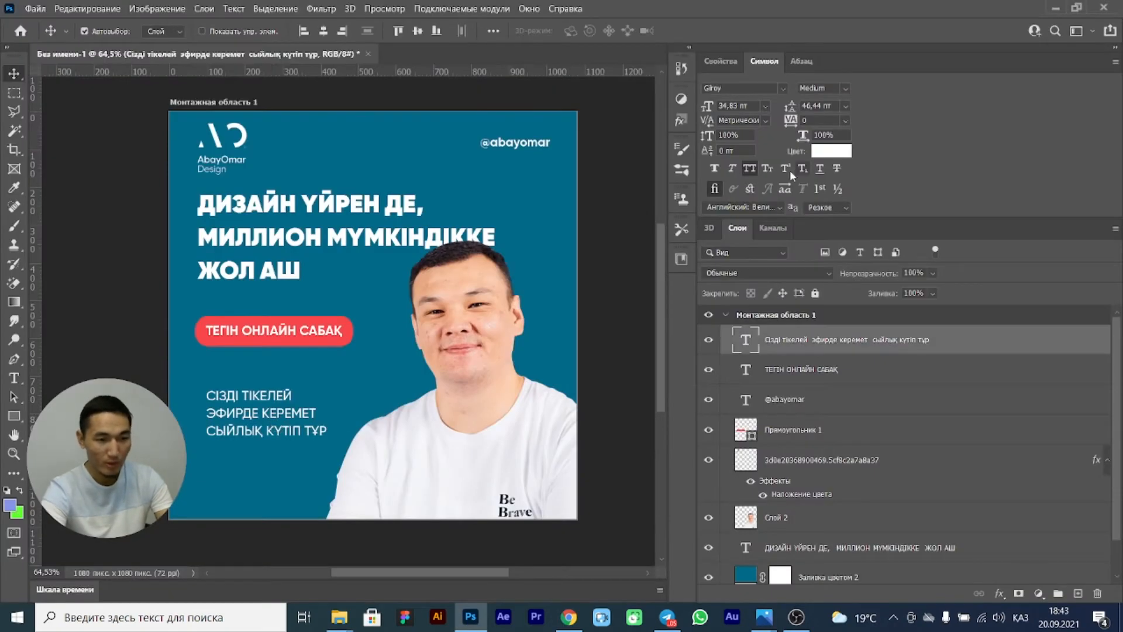
click(750, 169)
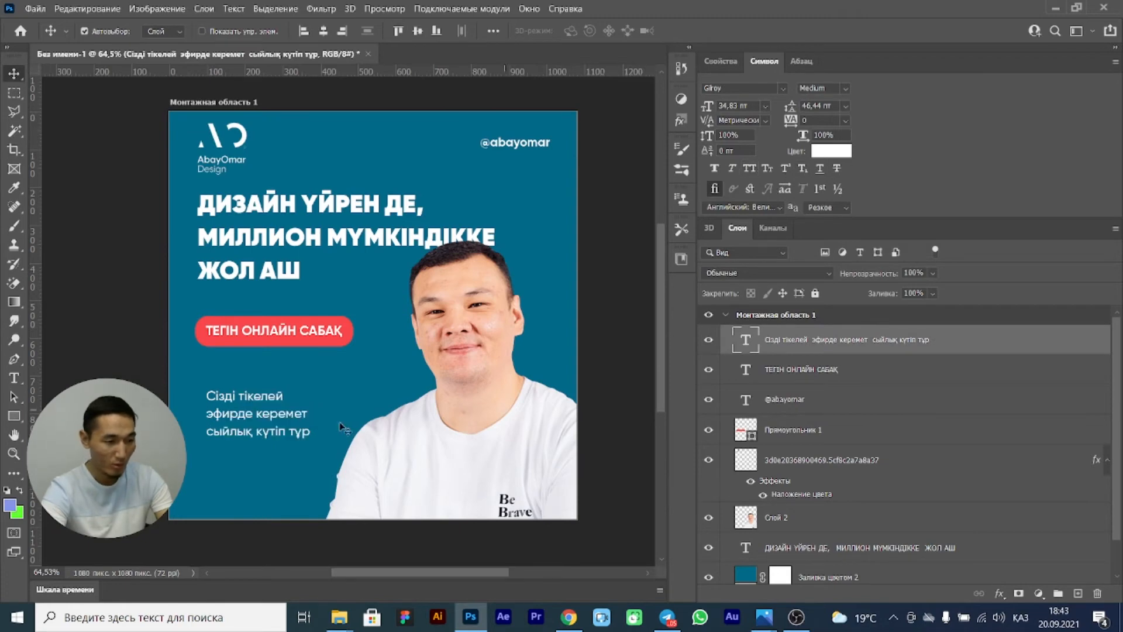
- Shift the caption right and down, comparing the layout with the reference design
key(alt+Tab)
key(alt+Tab)
drag(249, 415, 279, 434)
key(alt+Tab)
key(alt+Tab)
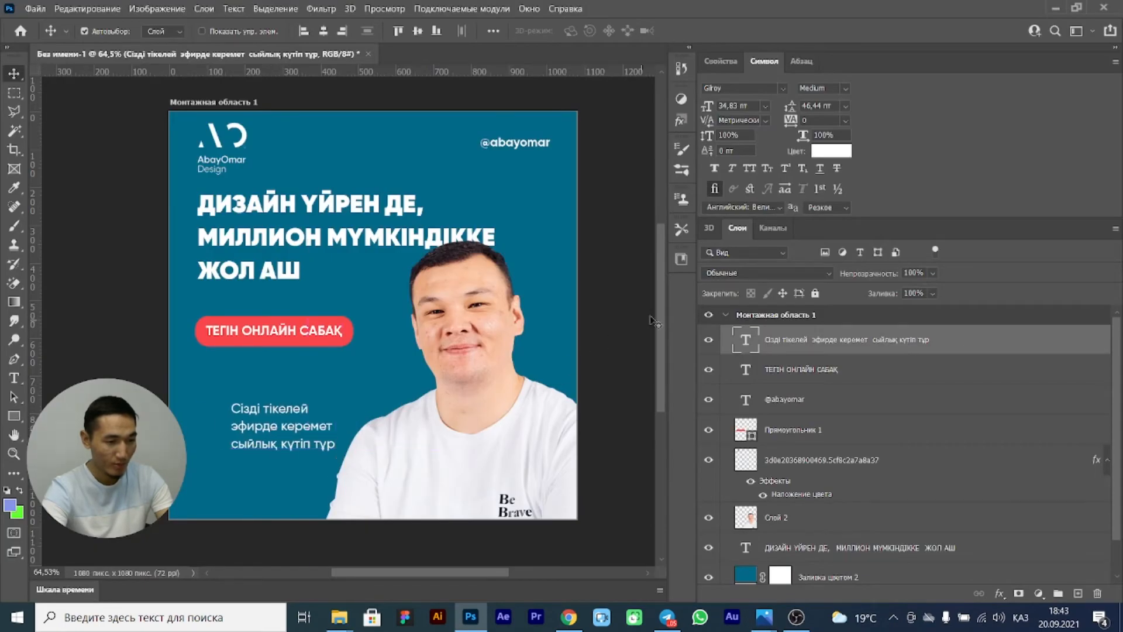
key(alt+Tab)
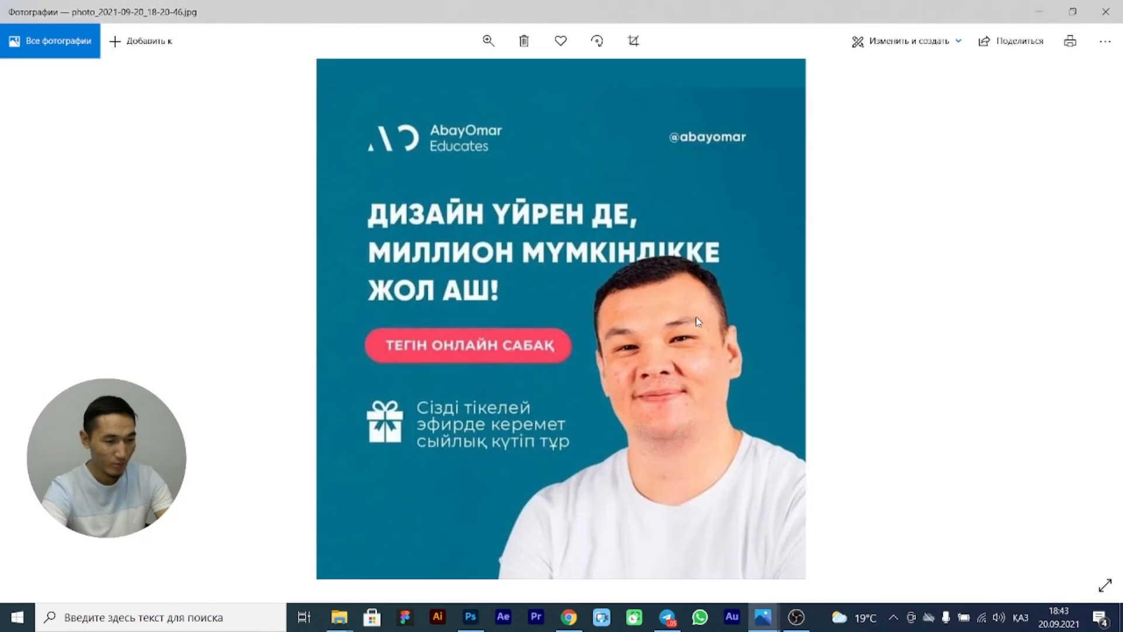
key(alt+Tab)
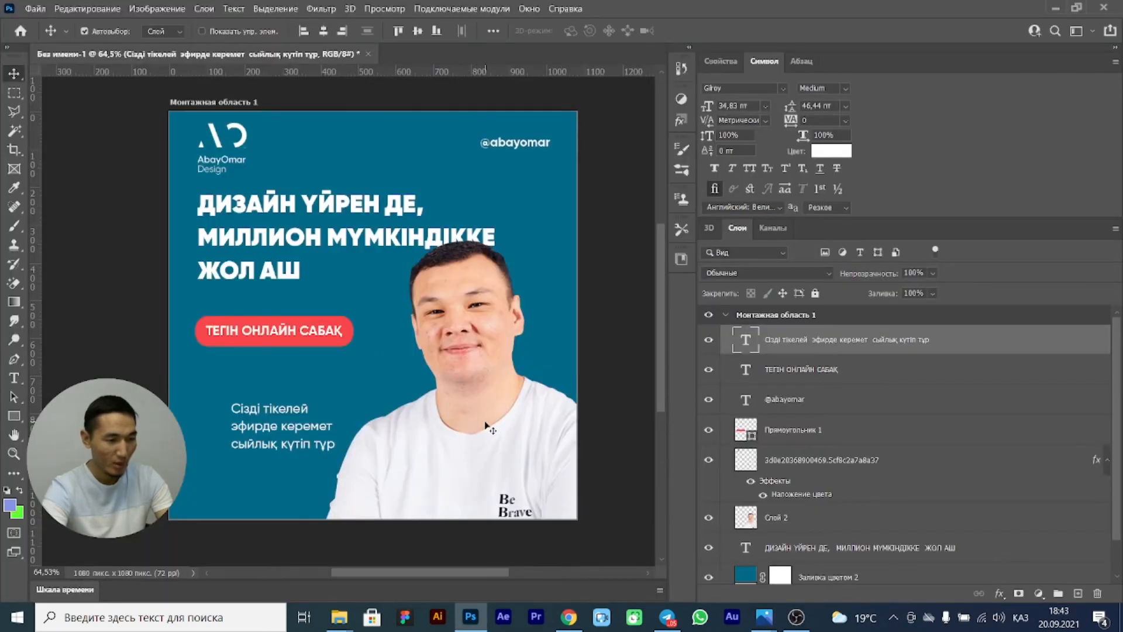
key(alt+Tab)
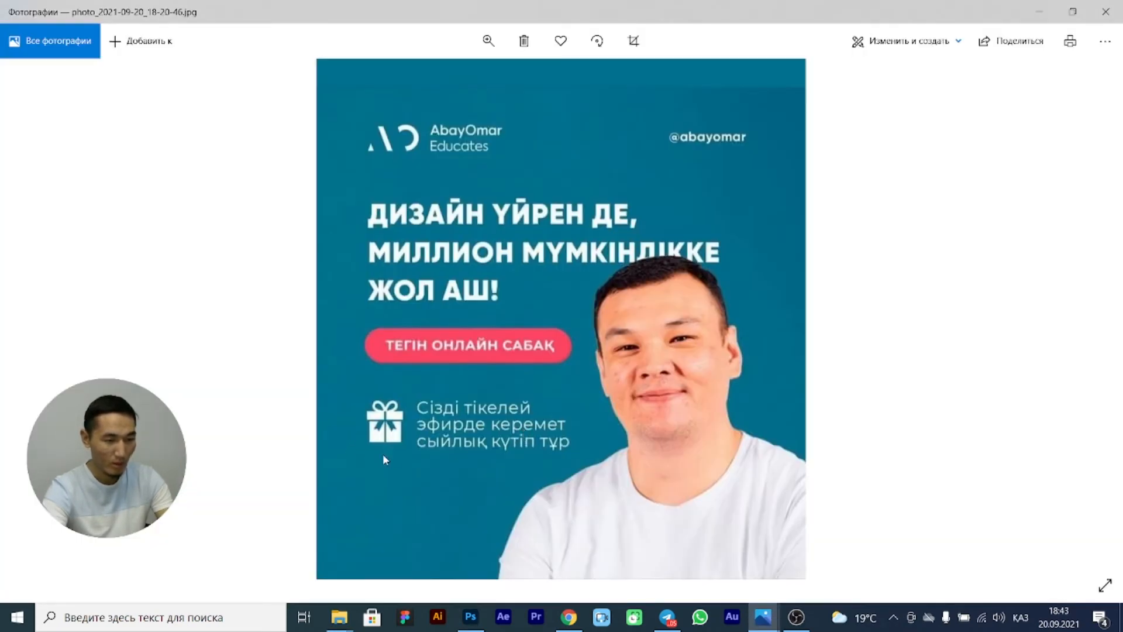
- Open Iconduck and look up the English word for подарок, selecting 'present'
click(503, 508)
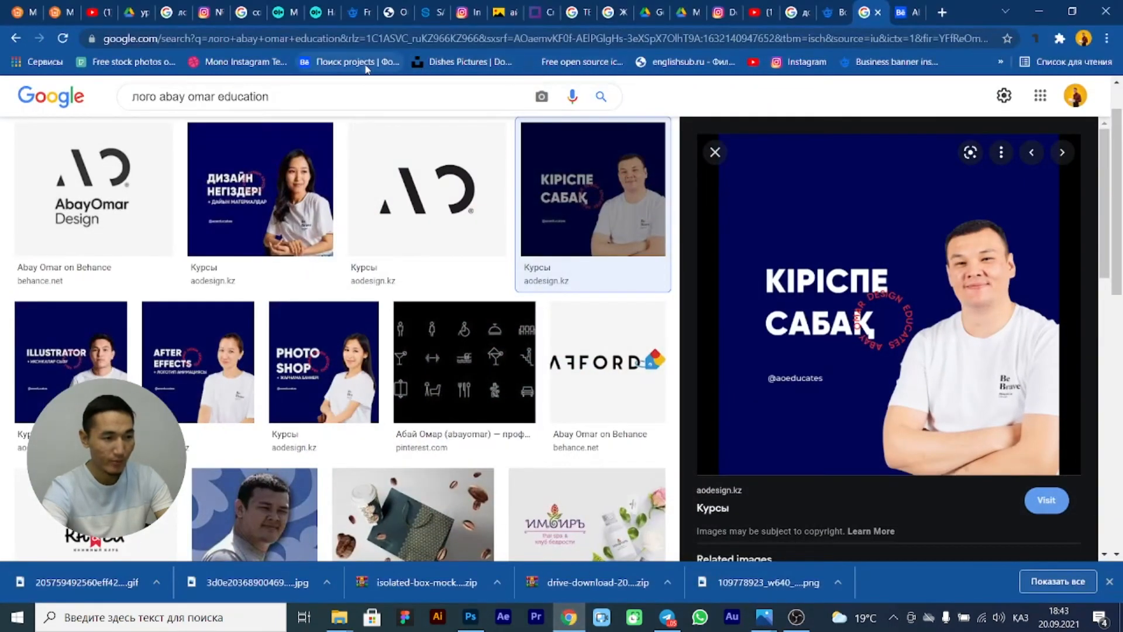
click(594, 63)
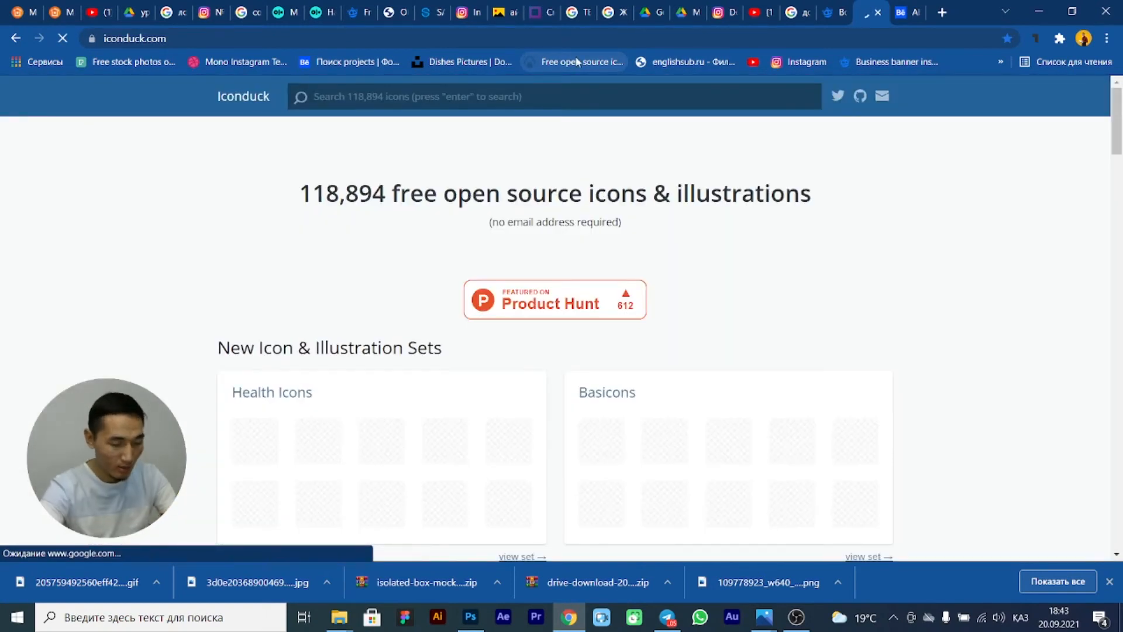
click(941, 13)
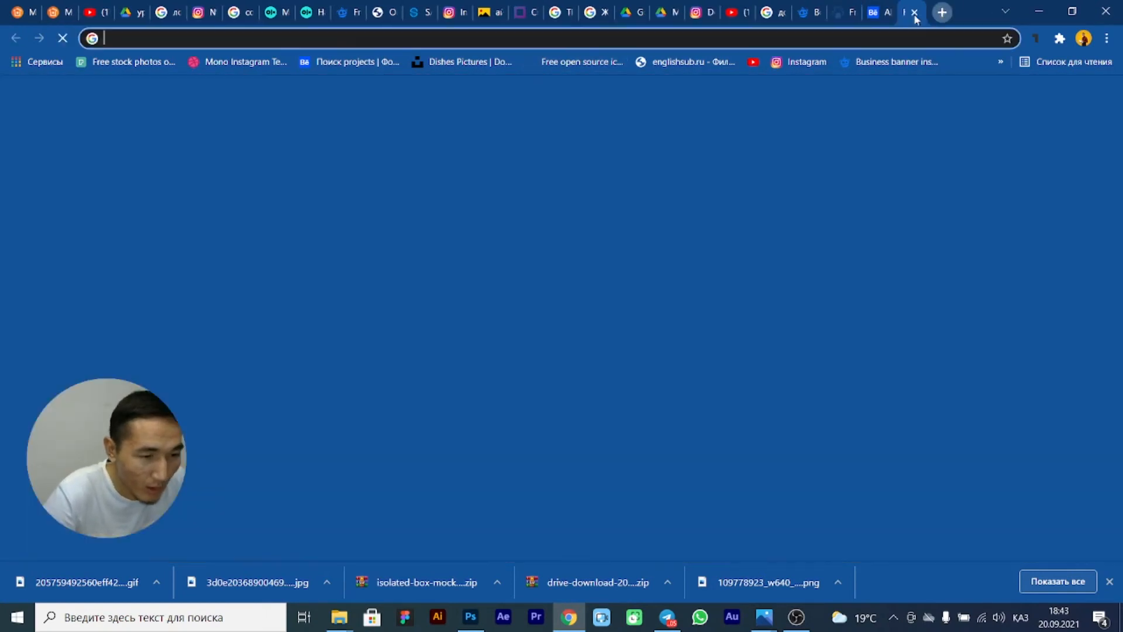
click(794, 36)
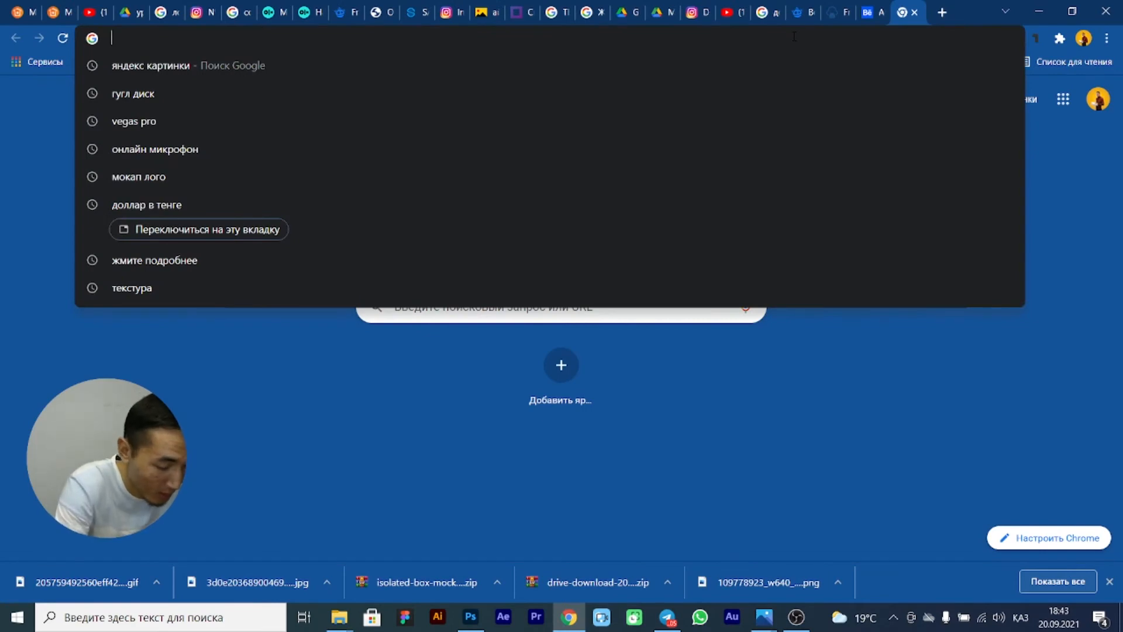
text(подарок а)
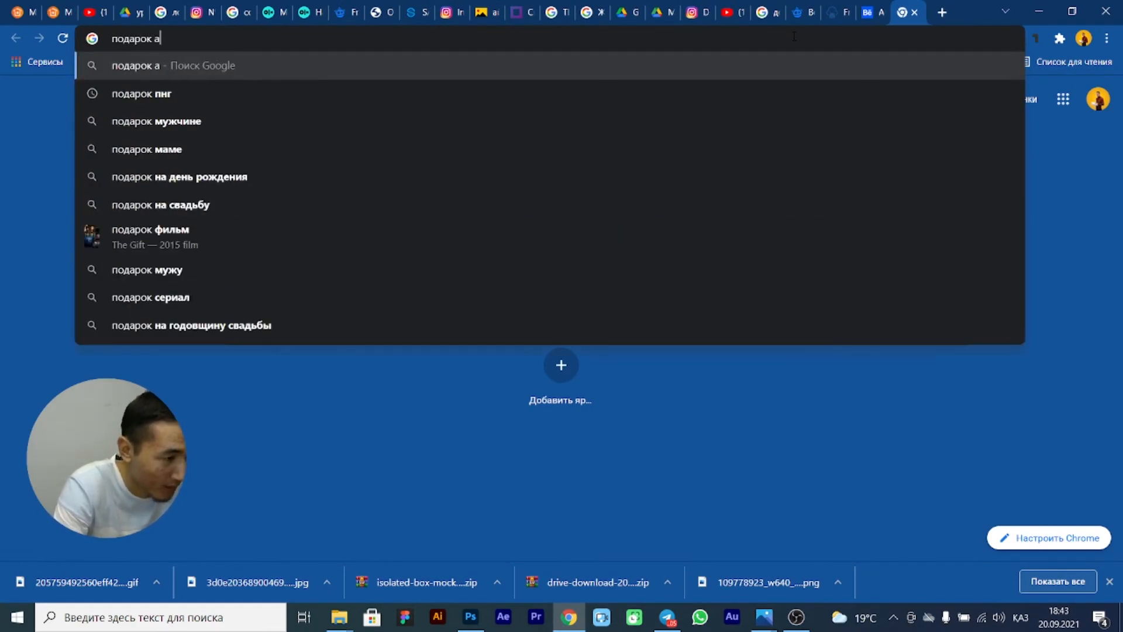
text(нг)
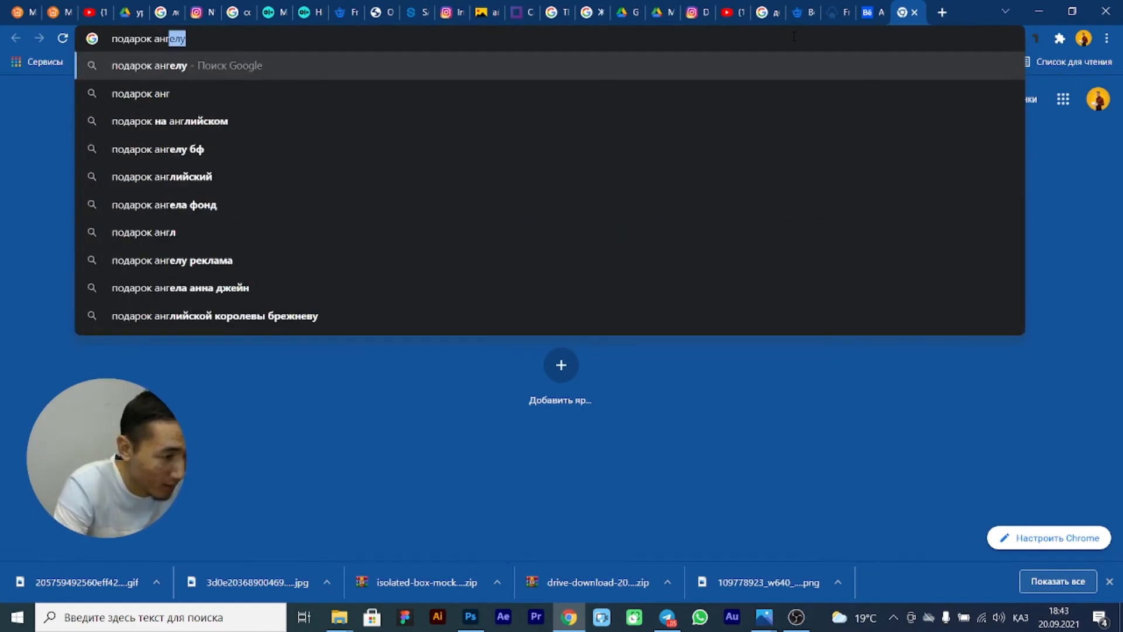
click(744, 121)
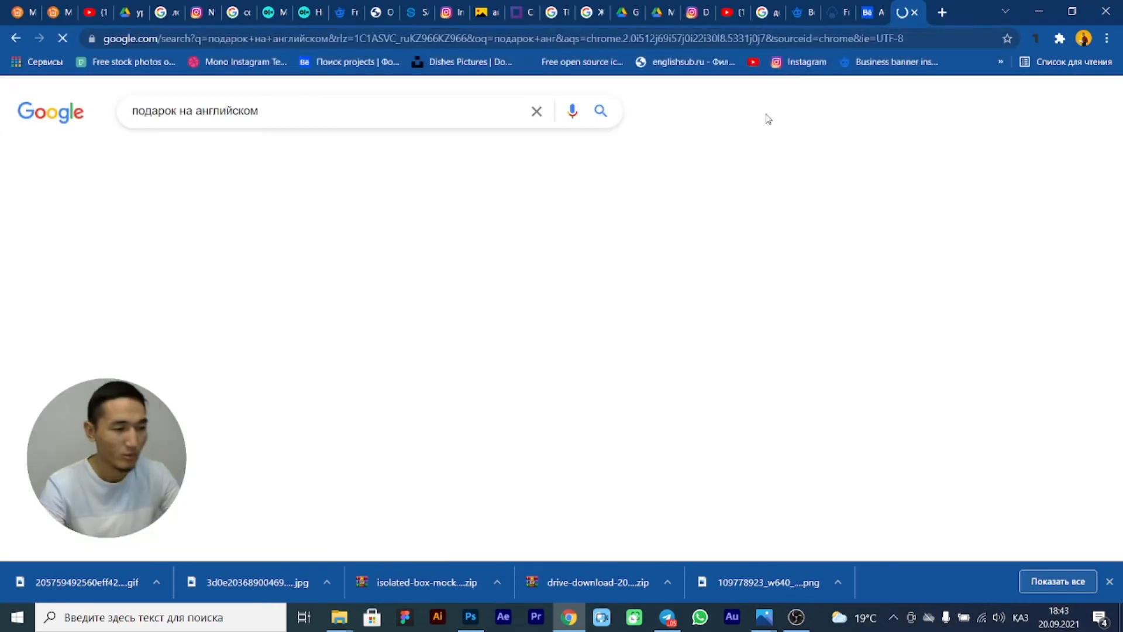
drag(472, 267, 400, 272)
key(ctrl+c)
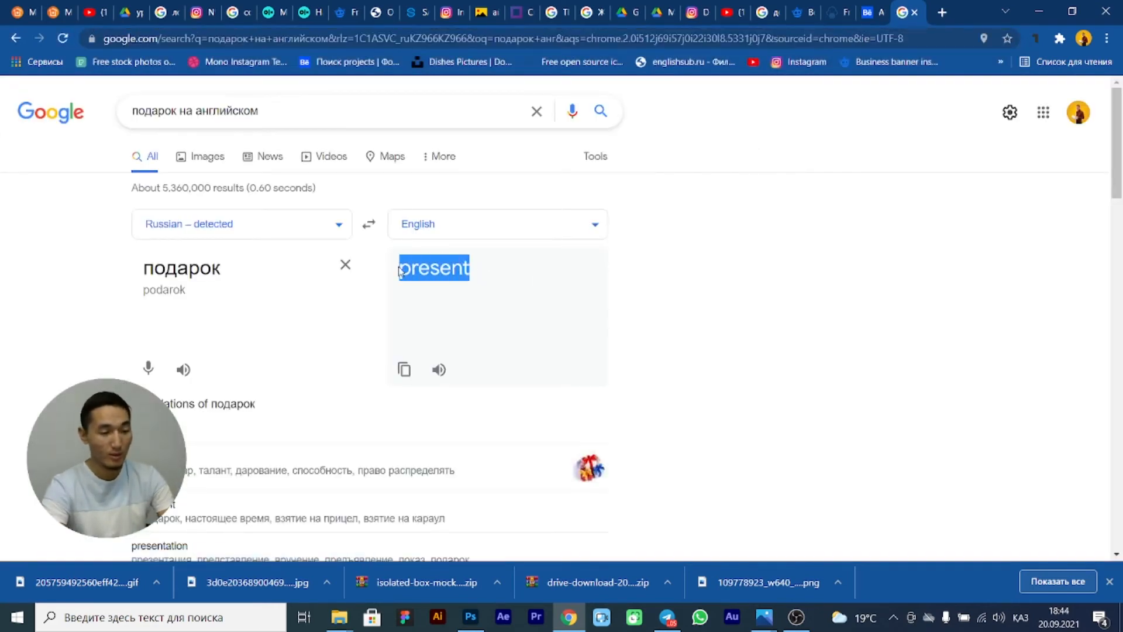
- Search Iconduck for 'present' and scroll through the gift icon results
click(828, 18)
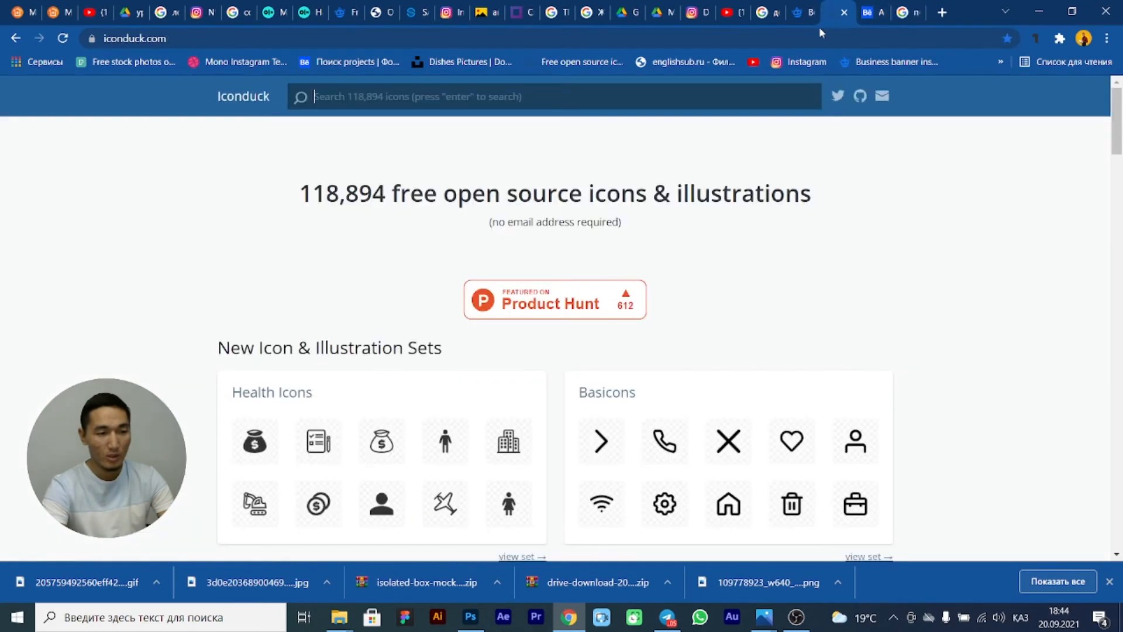
key(ctrl+v)
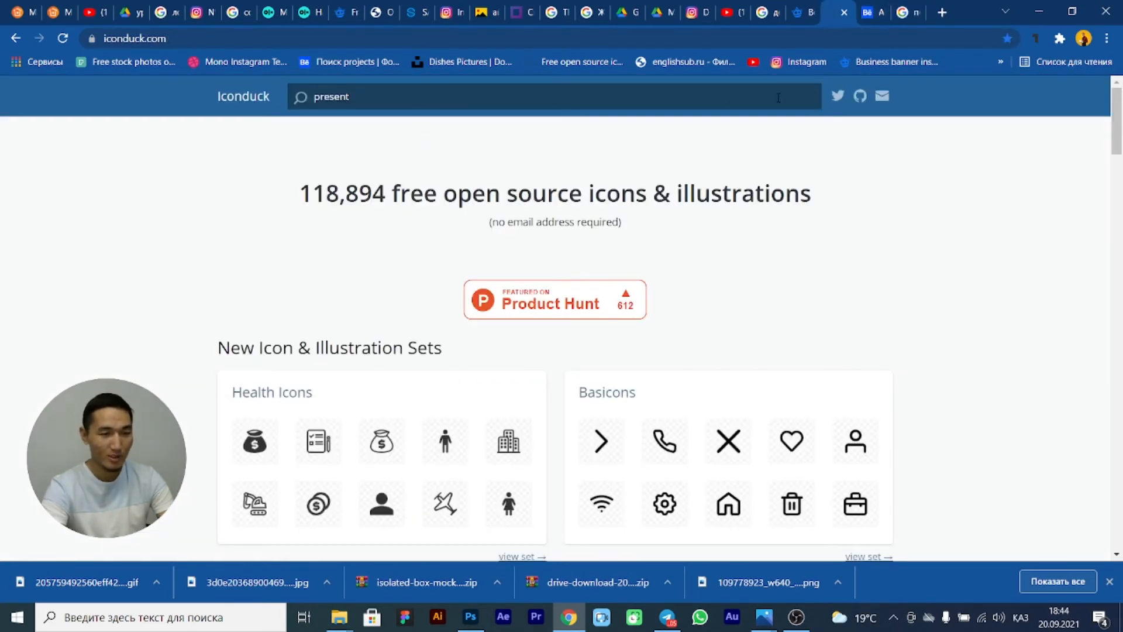
key(Return)
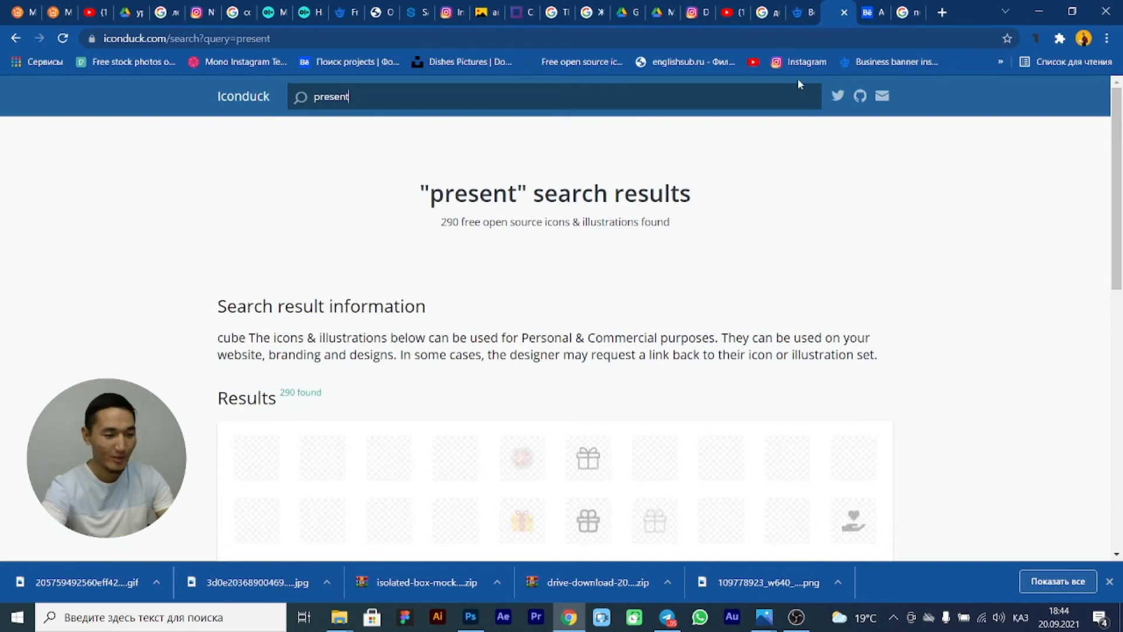
key(alt+Tab)
key(alt+Tab)
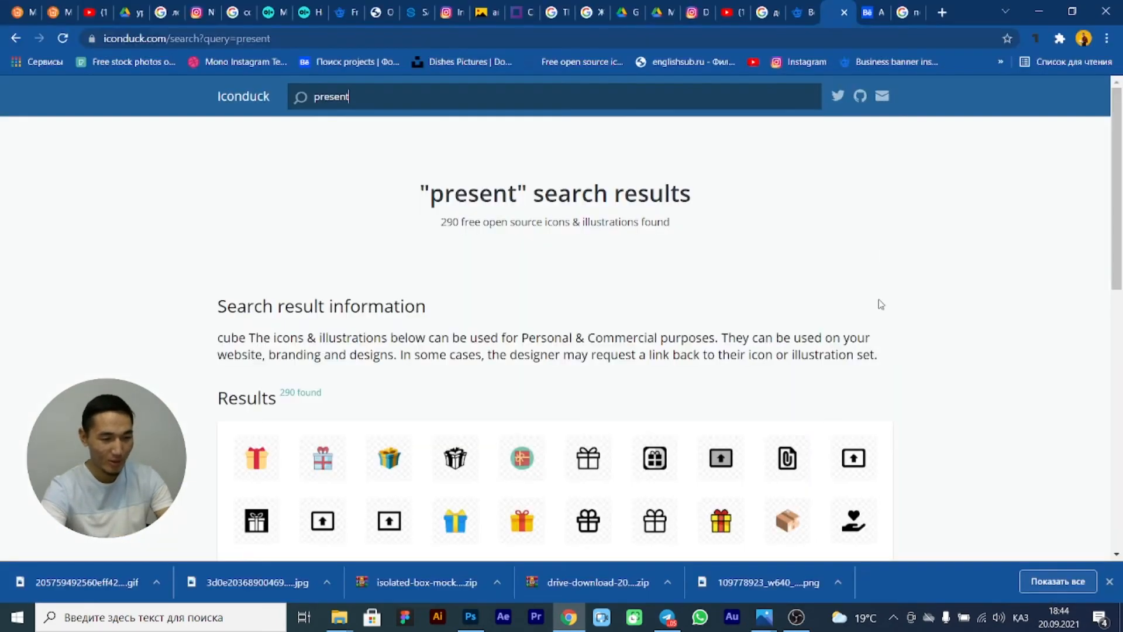
scroll(889, 300, down, 1)
scroll(897, 301, down, 1)
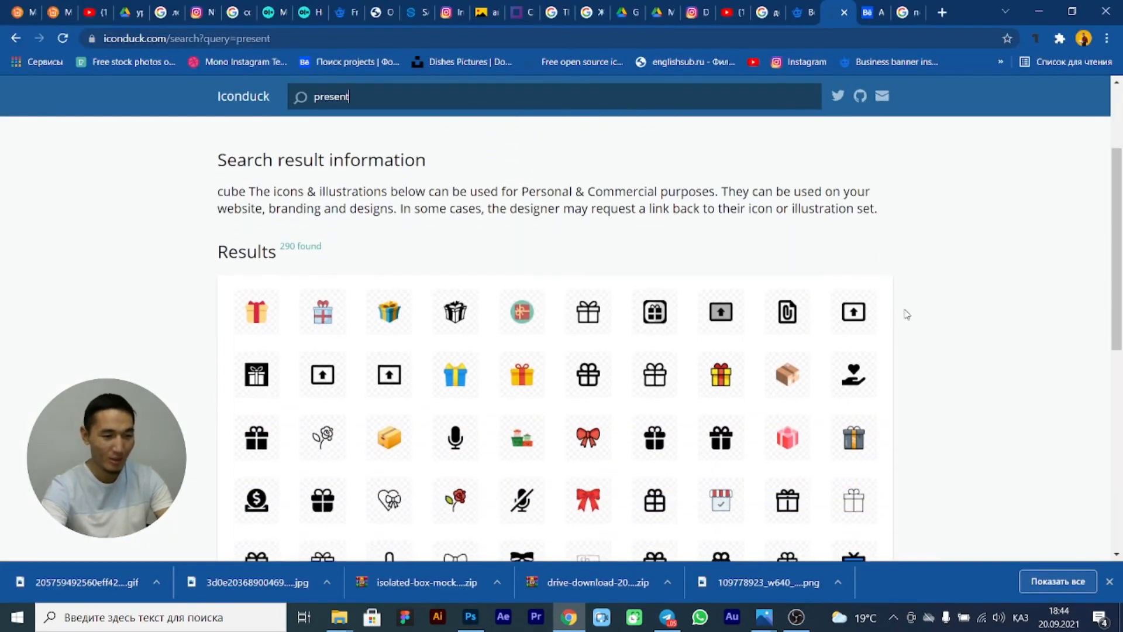
scroll(907, 314, down, 1)
key(alt+Tab)
key(alt+Tab)
scroll(926, 310, down, 1)
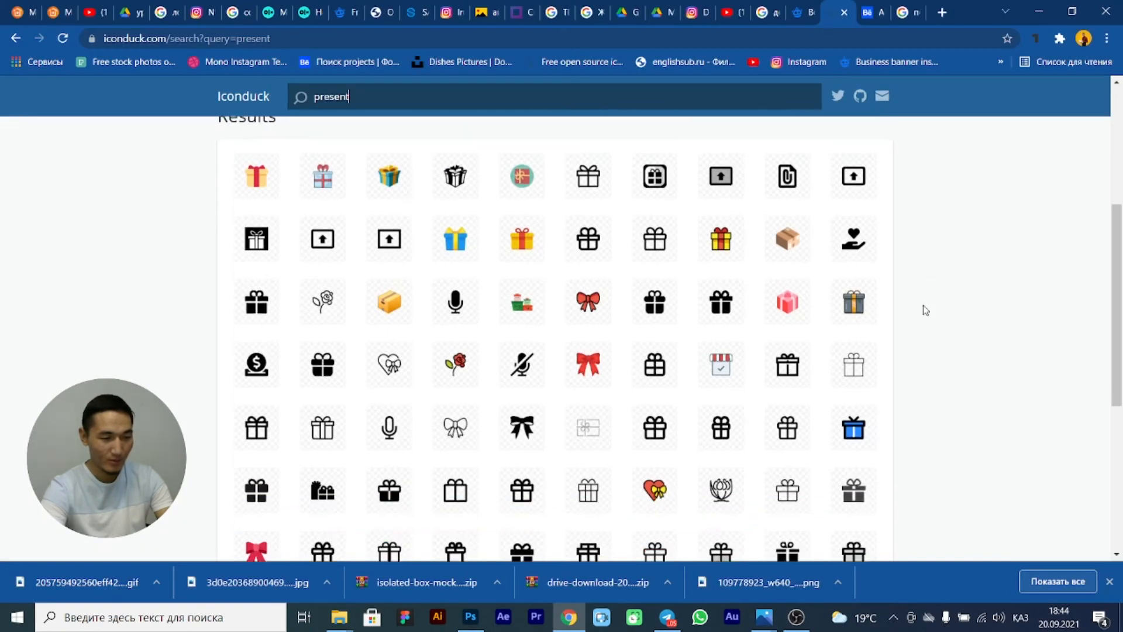
scroll(925, 310, down, 2)
key(alt+Tab)
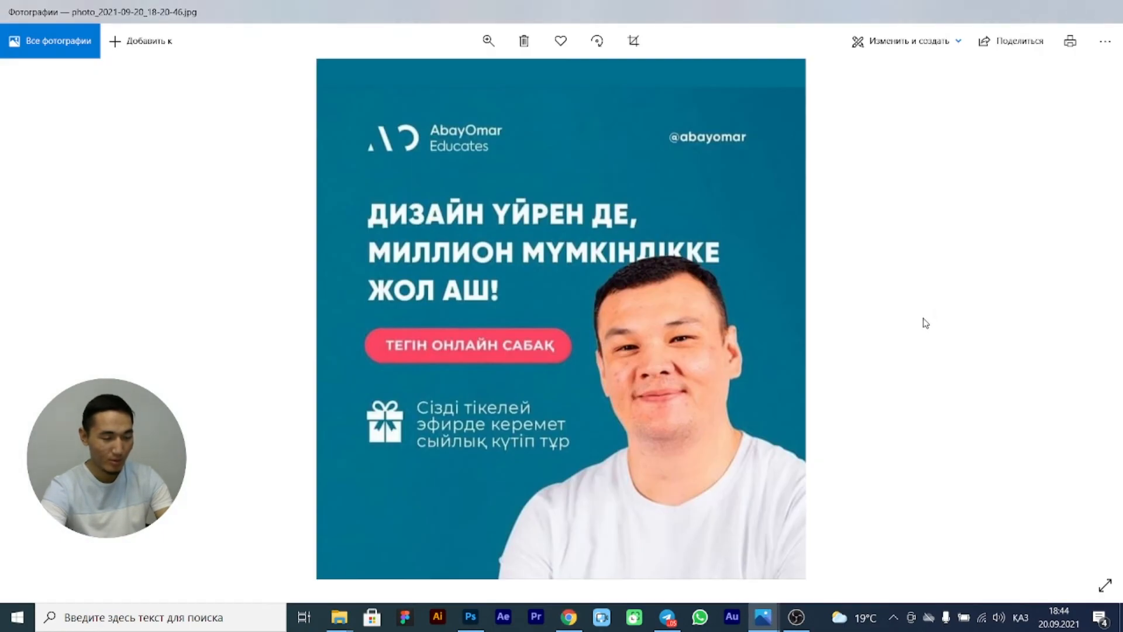
key(alt+Tab)
- Load more results several times and open a gift icon's detail view
click(550, 462)
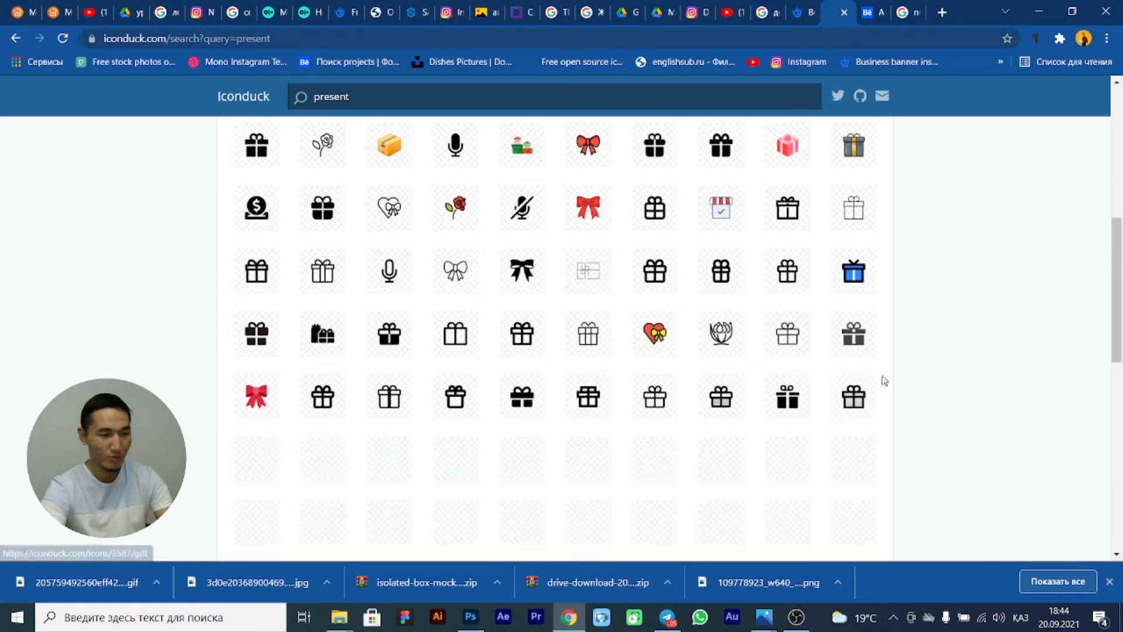
scroll(881, 380, down, 3)
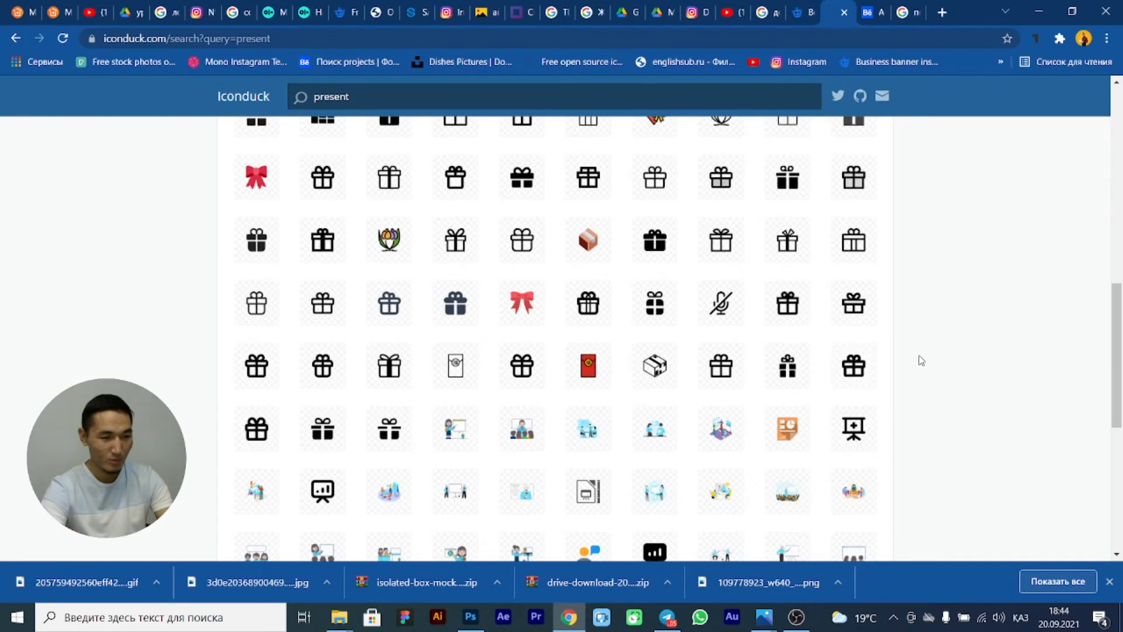
scroll(920, 359, down, 3)
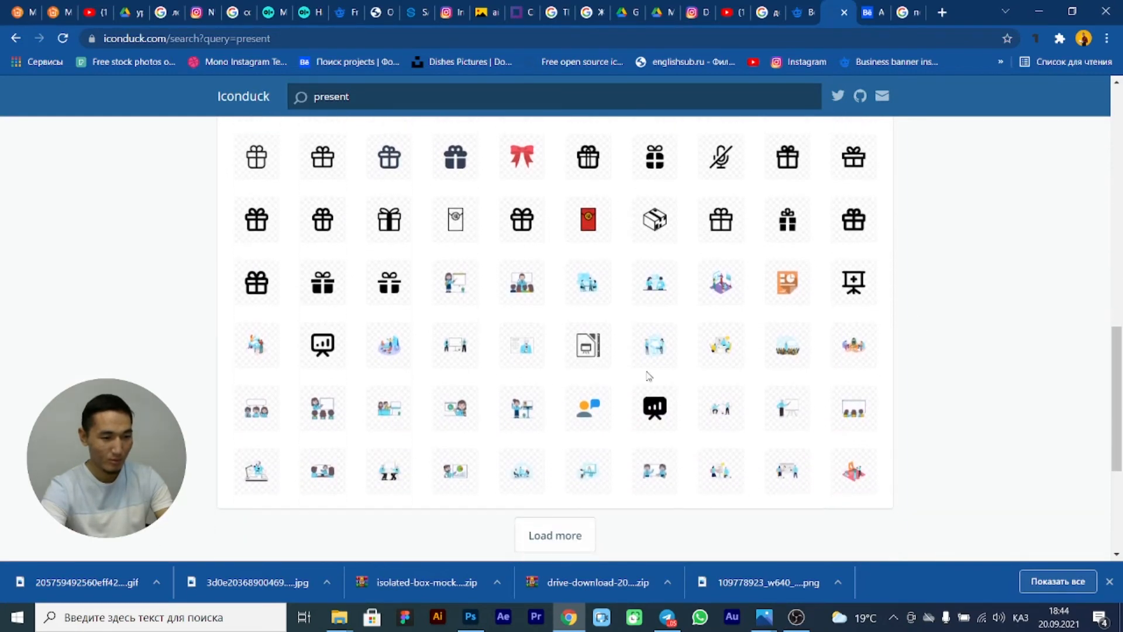
scroll(375, 348, up, 1)
scroll(398, 346, up, 1)
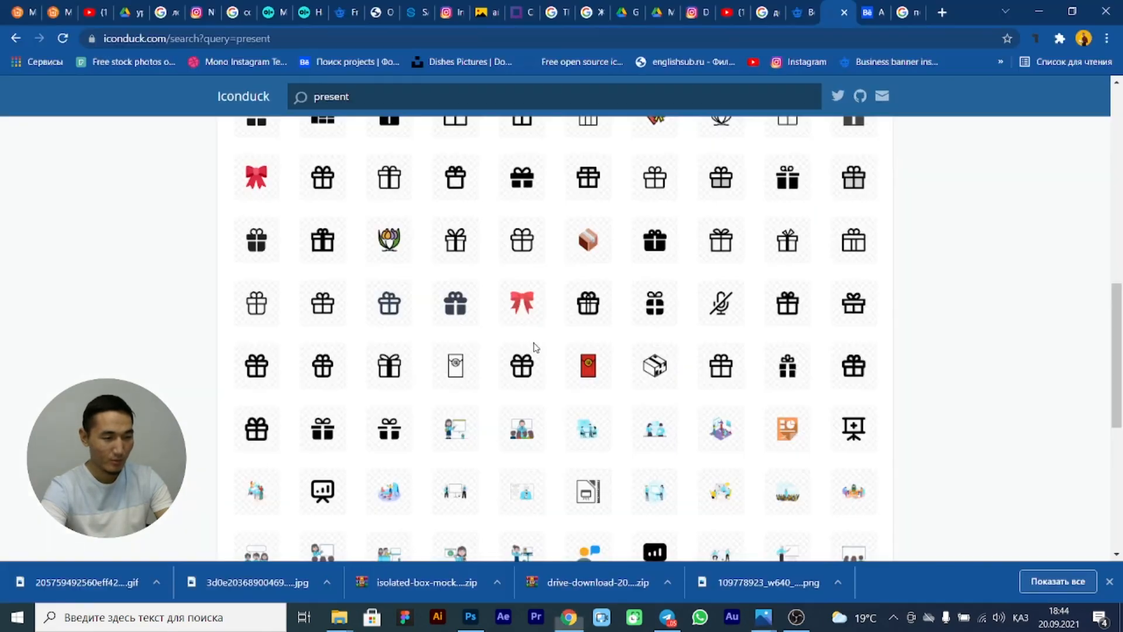
scroll(533, 345, up, 1)
scroll(550, 347, up, 1)
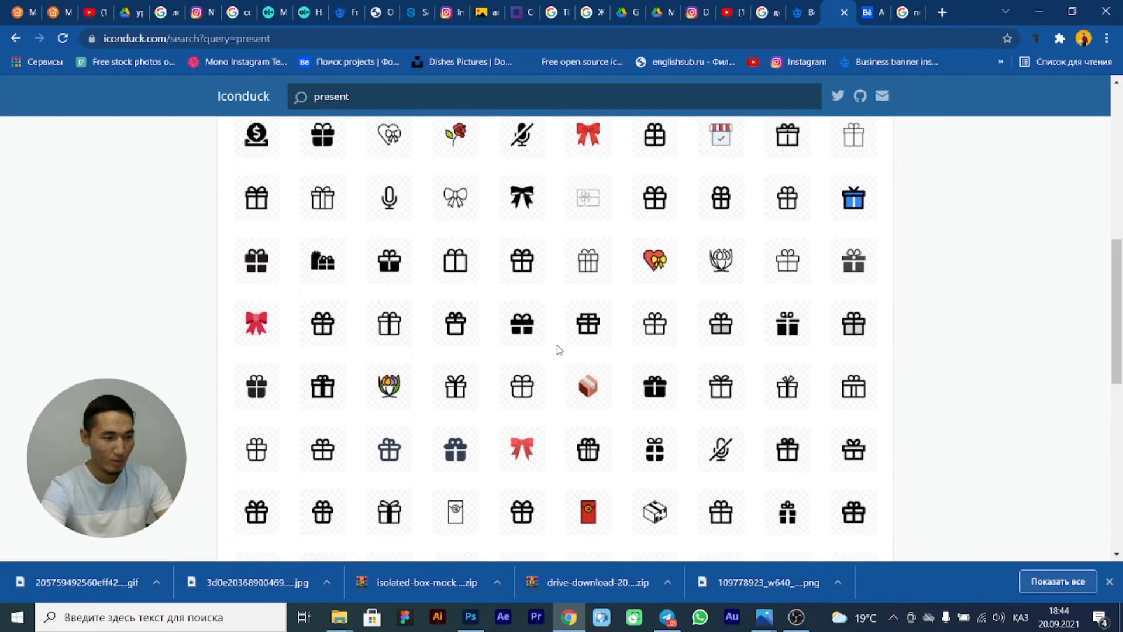
scroll(556, 348, up, 2)
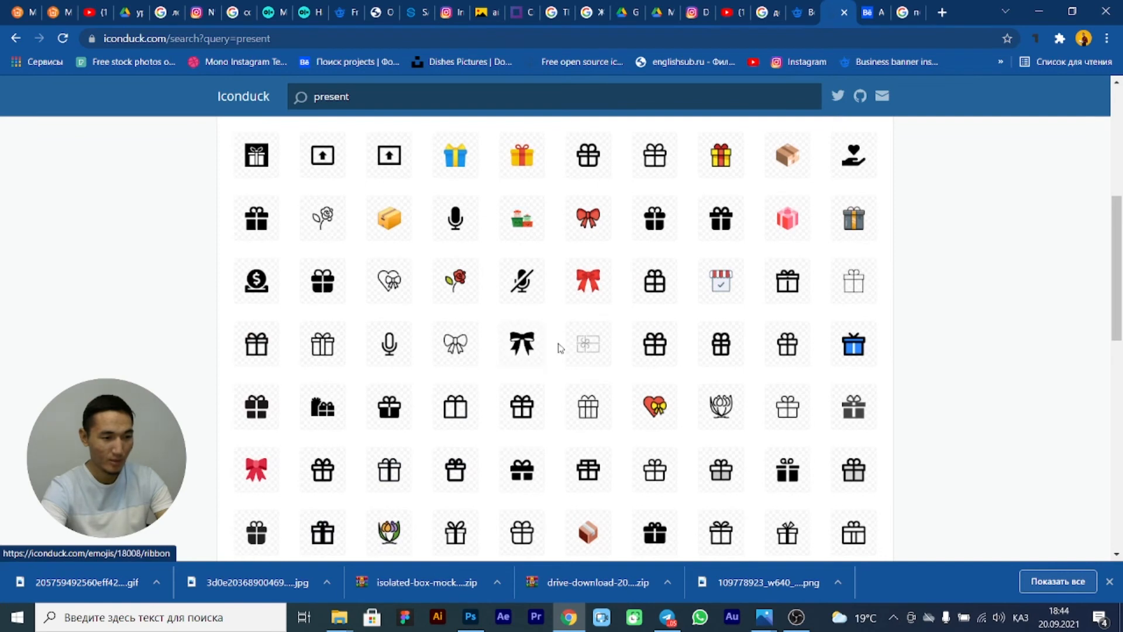
scroll(713, 298, up, 1)
scroll(690, 319, up, 1)
scroll(669, 343, down, 1)
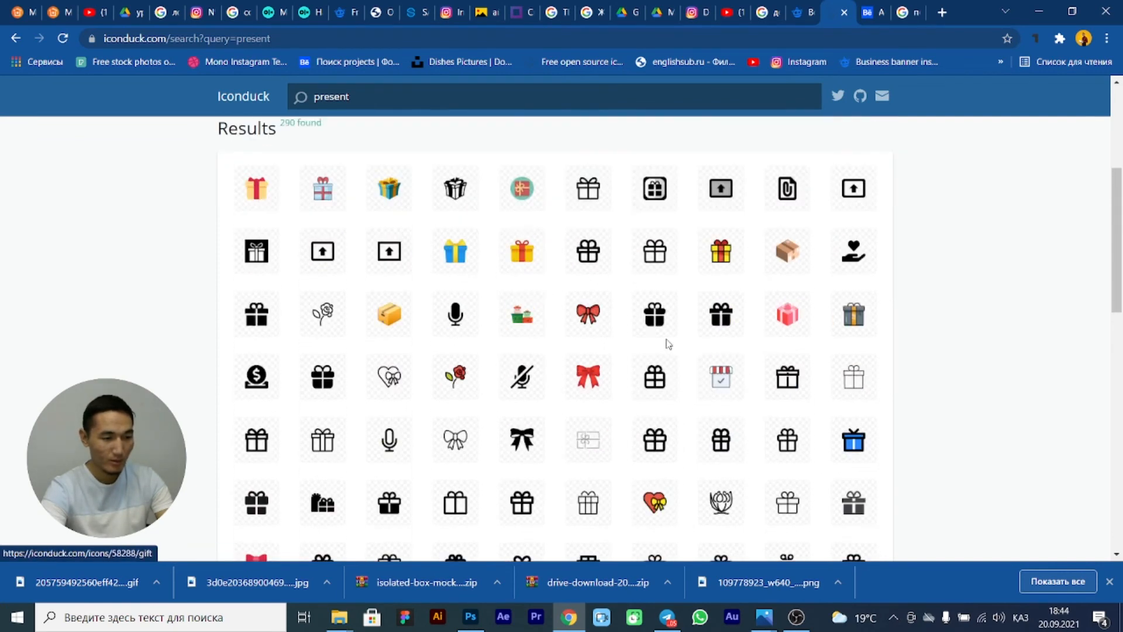
scroll(669, 344, down, 10)
click(545, 390)
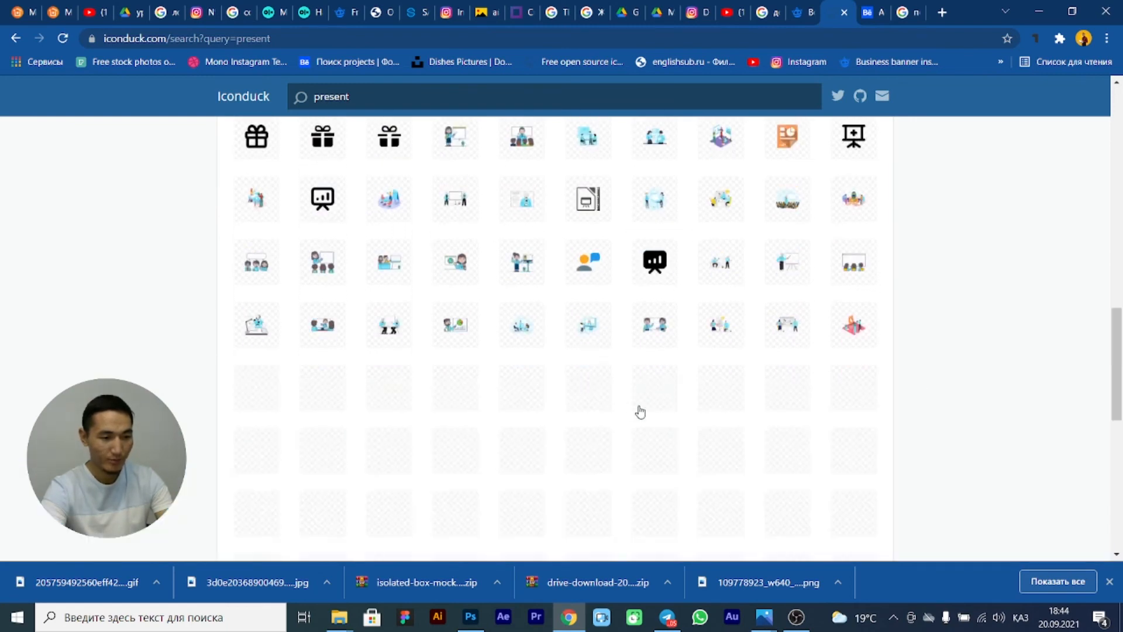
scroll(924, 337, down, 6)
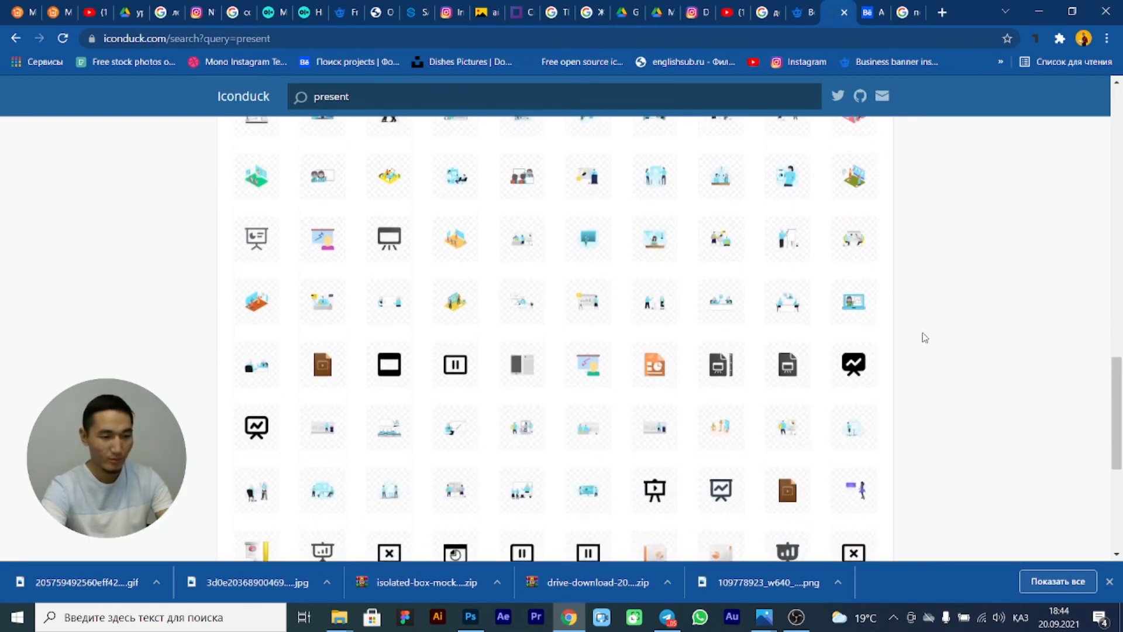
click(553, 464)
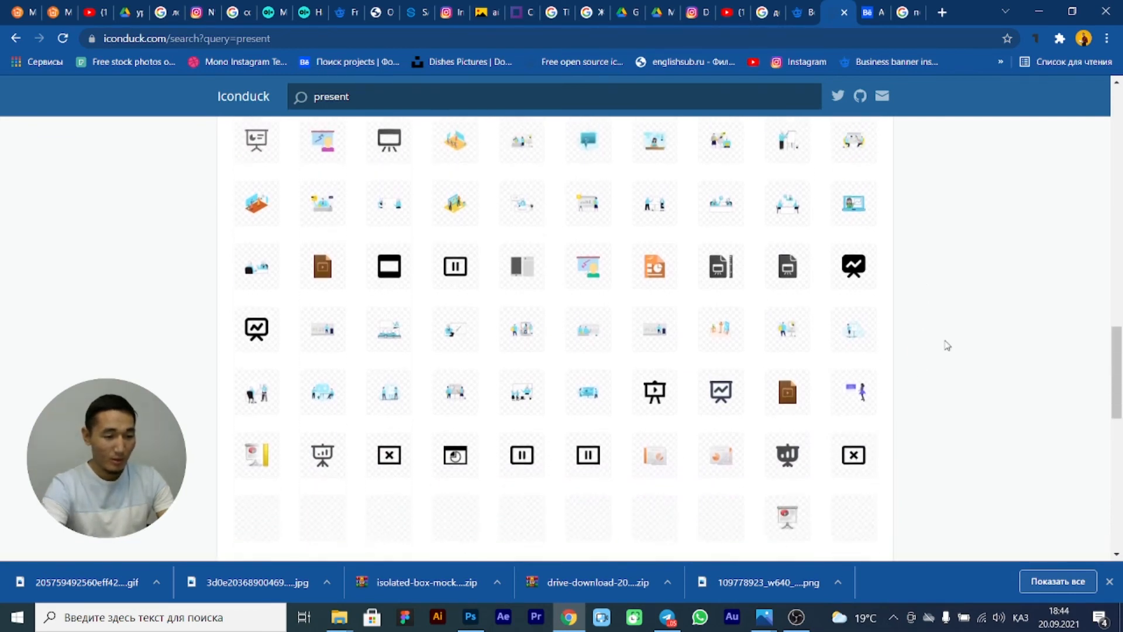
scroll(944, 345, down, 4)
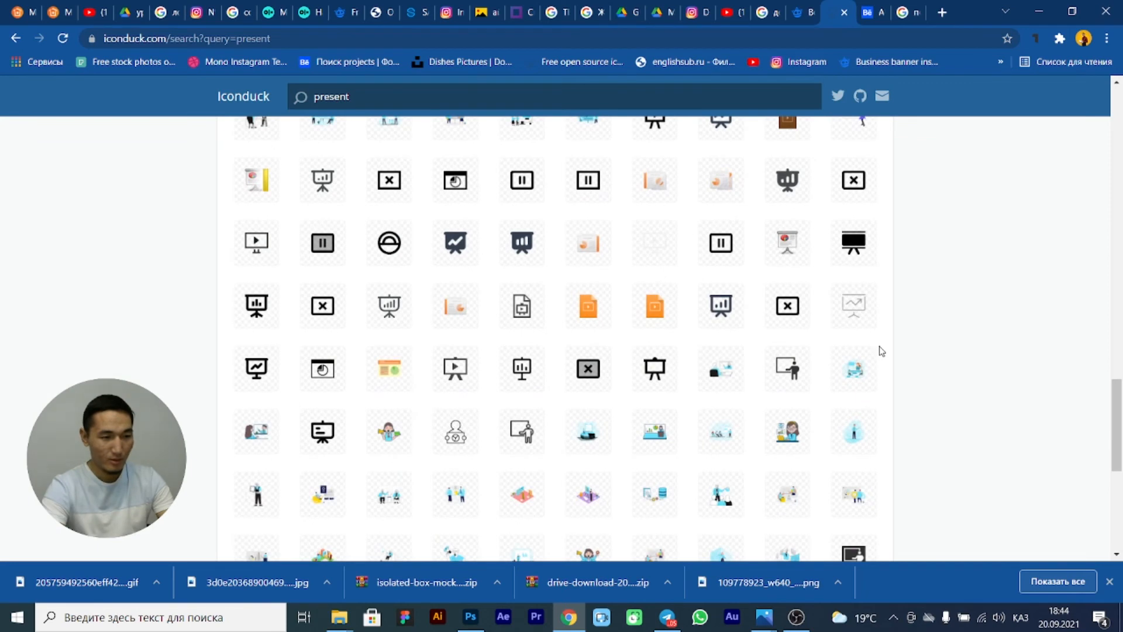
scroll(881, 350, up, 12)
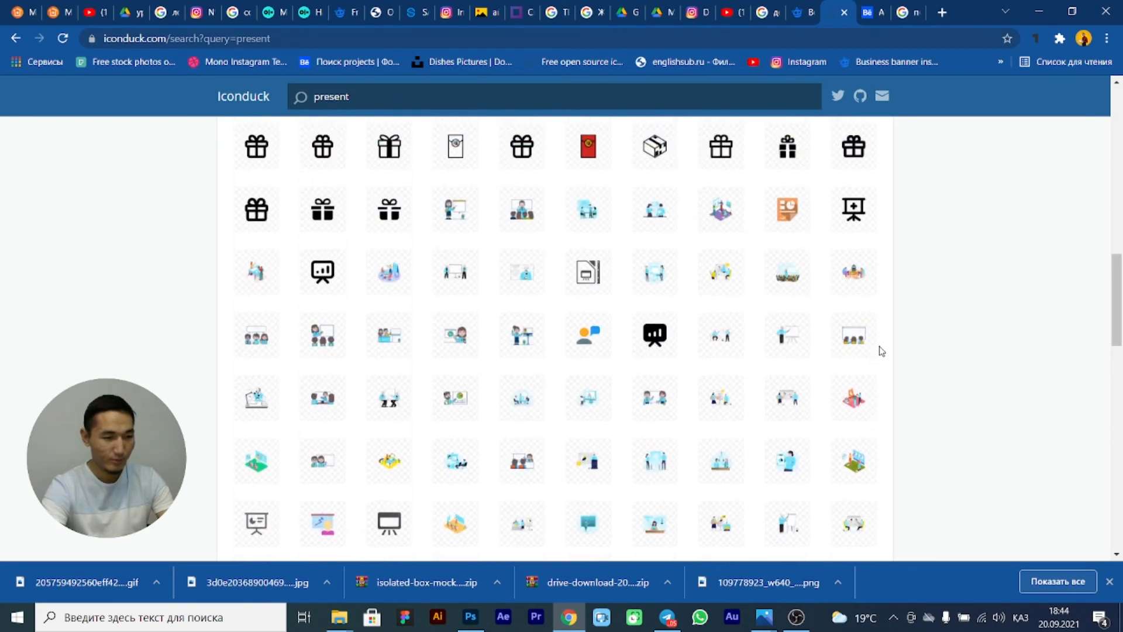
click(324, 287)
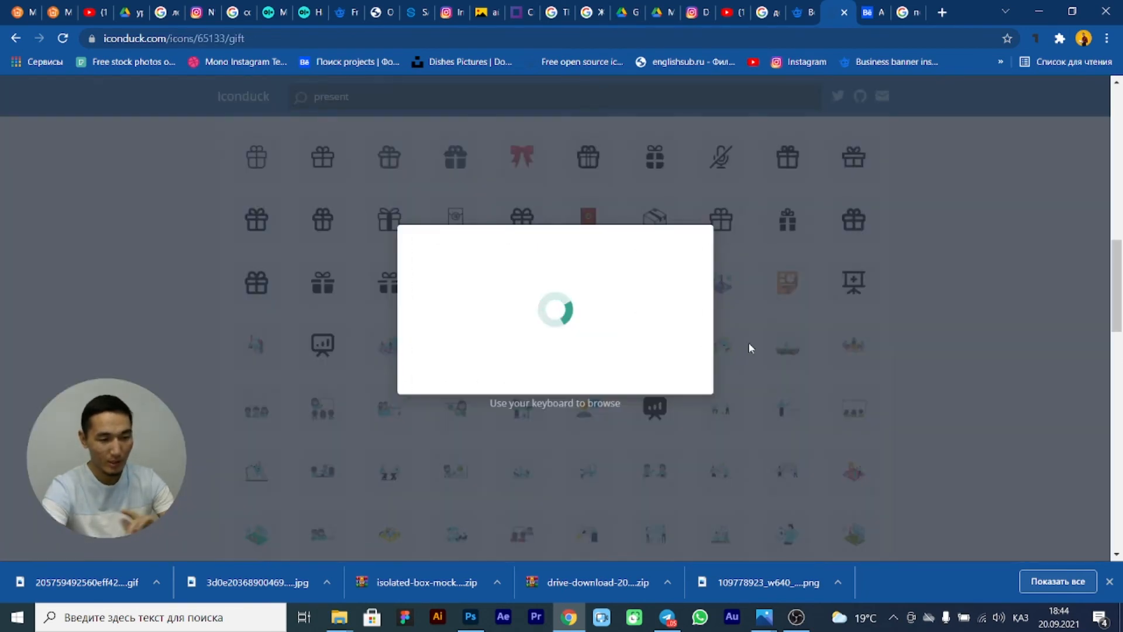
- Download gift.svg, place it in Photoshop at about 570%, and move it beside the caption
click(554, 414)
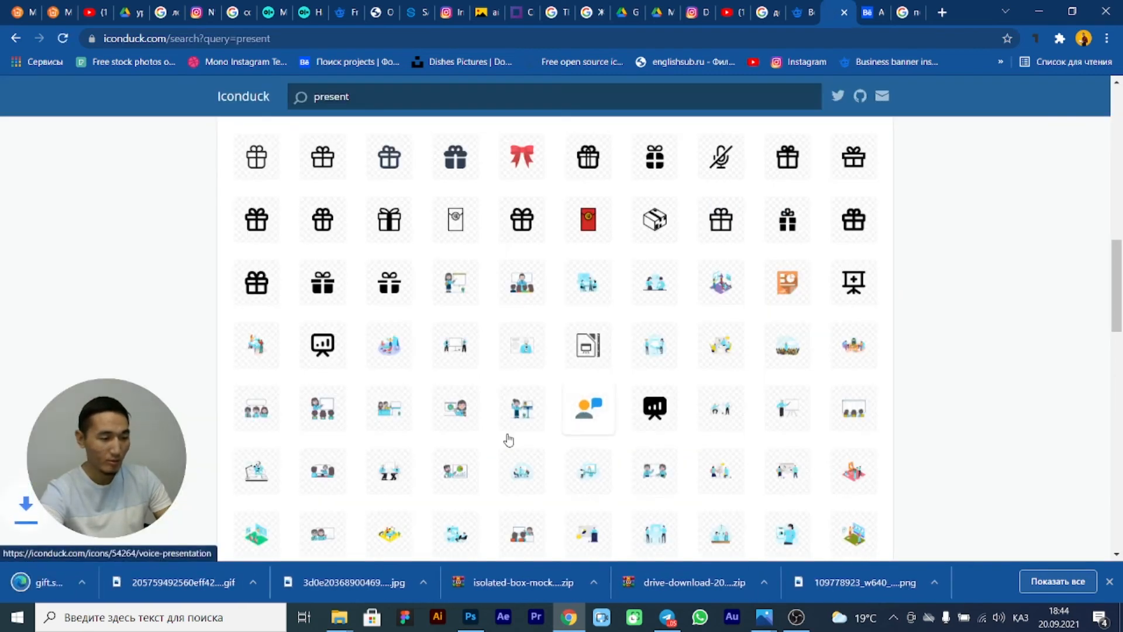
drag(47, 584, 234, 427)
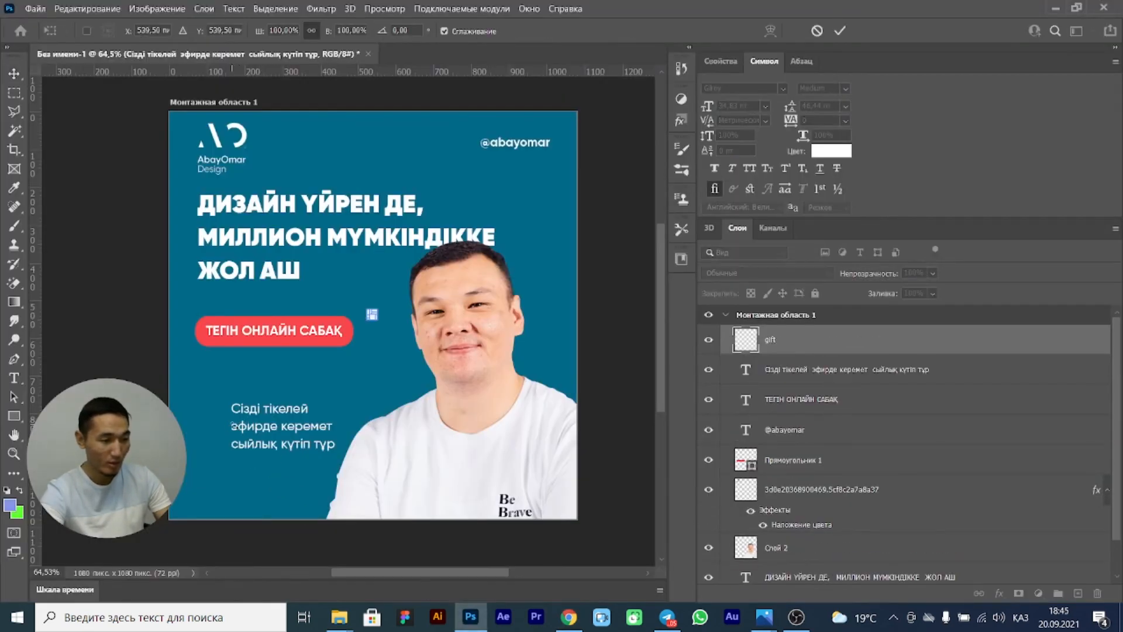
drag(377, 320, 209, 431)
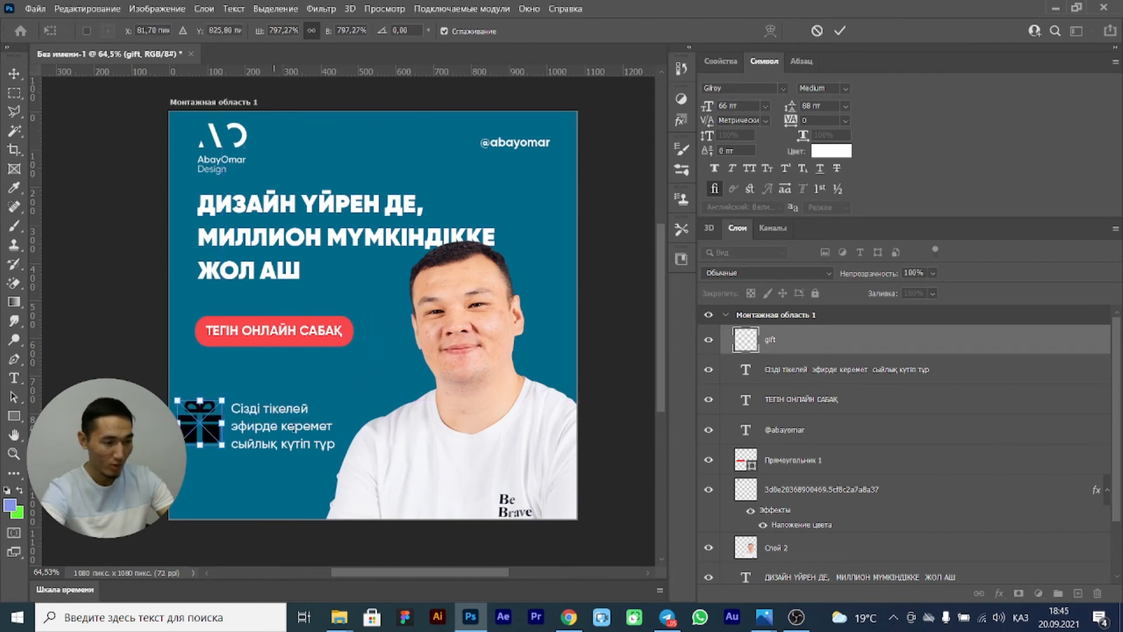
click(840, 30)
drag(246, 430, 205, 435)
- Shrink the gift icon slightly with Free Transform to match the caption height
key(alt+Tab)
key(alt+Tab)
key(Tab)
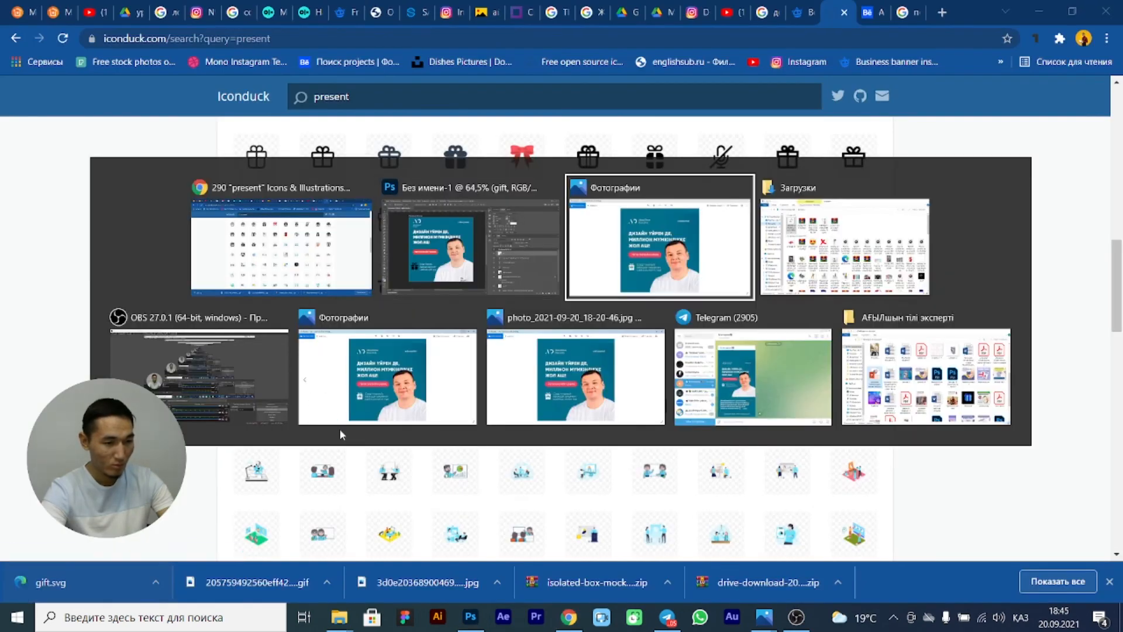
key(alt+Tab)
key(Tab)
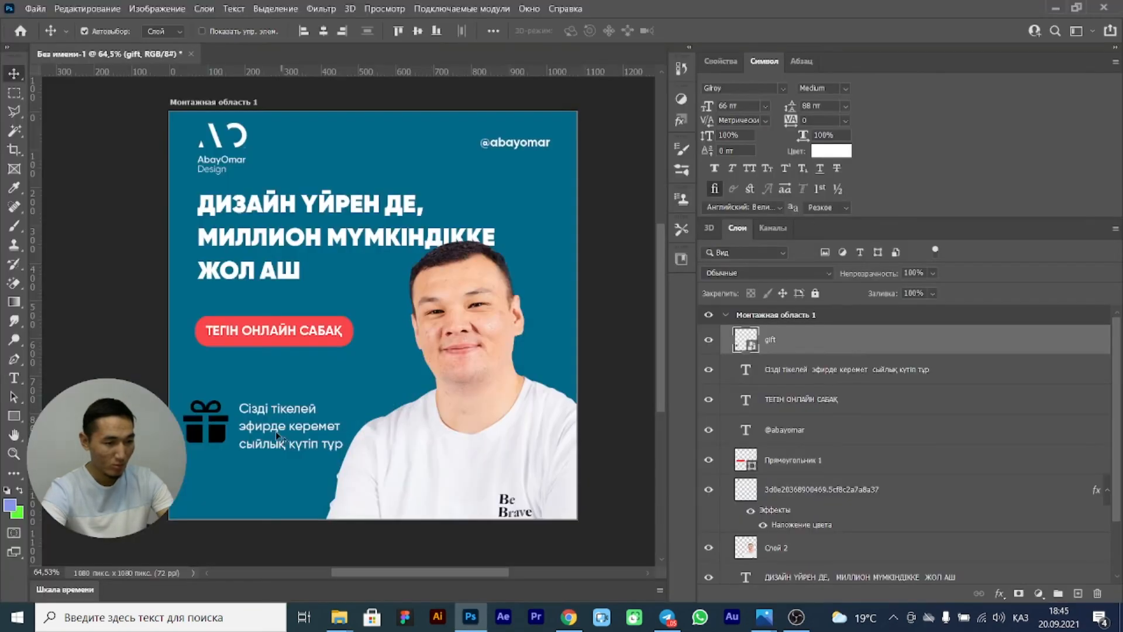
key(ctrl+t)
drag(183, 400, 187, 405)
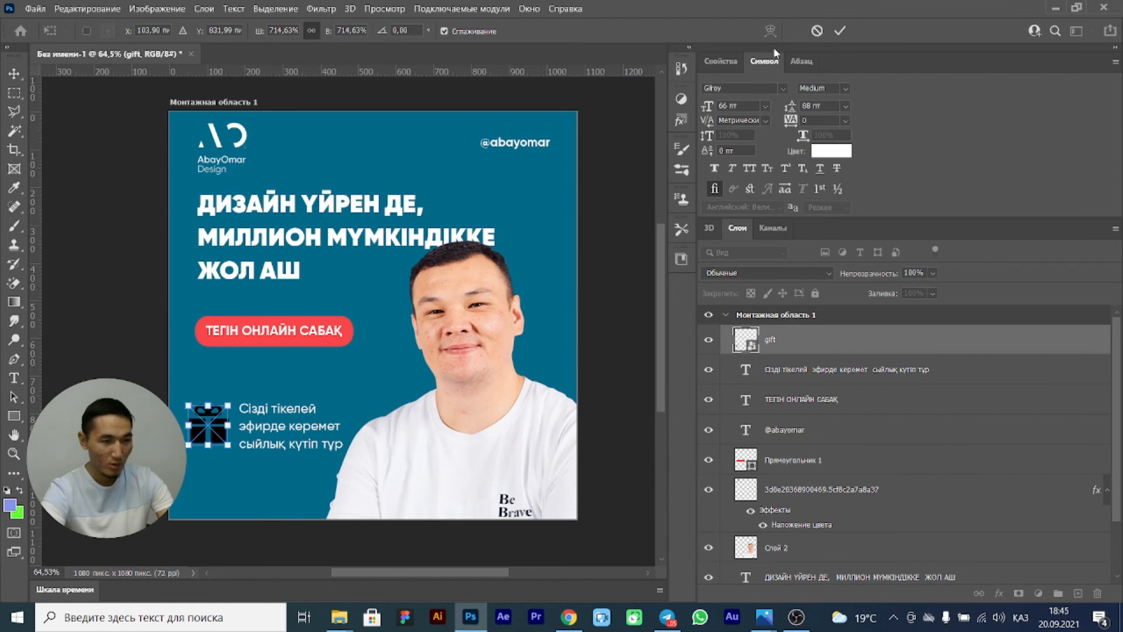
click(839, 32)
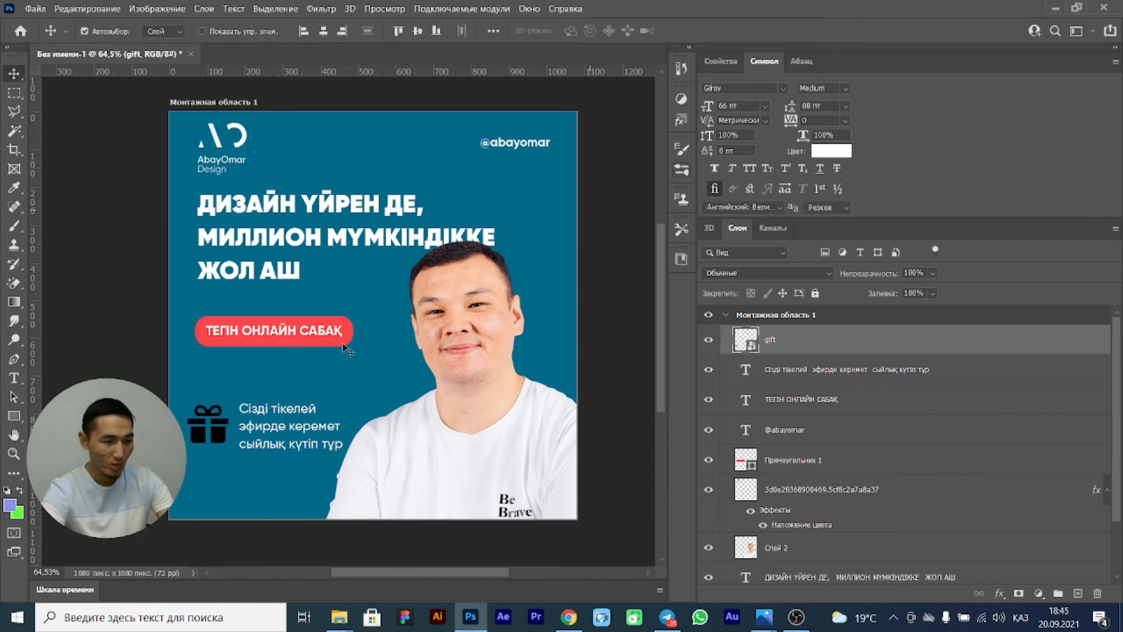
- Nudge the gift icon slightly right and up next to the caption
click(214, 430)
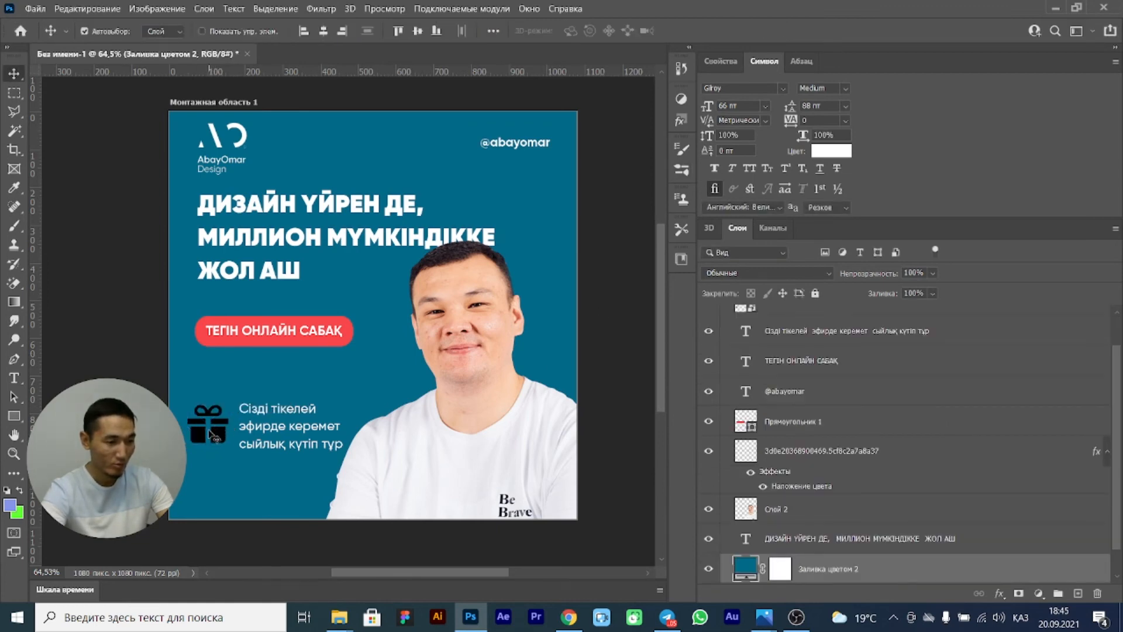
scroll(802, 365, up, 1)
click(802, 329)
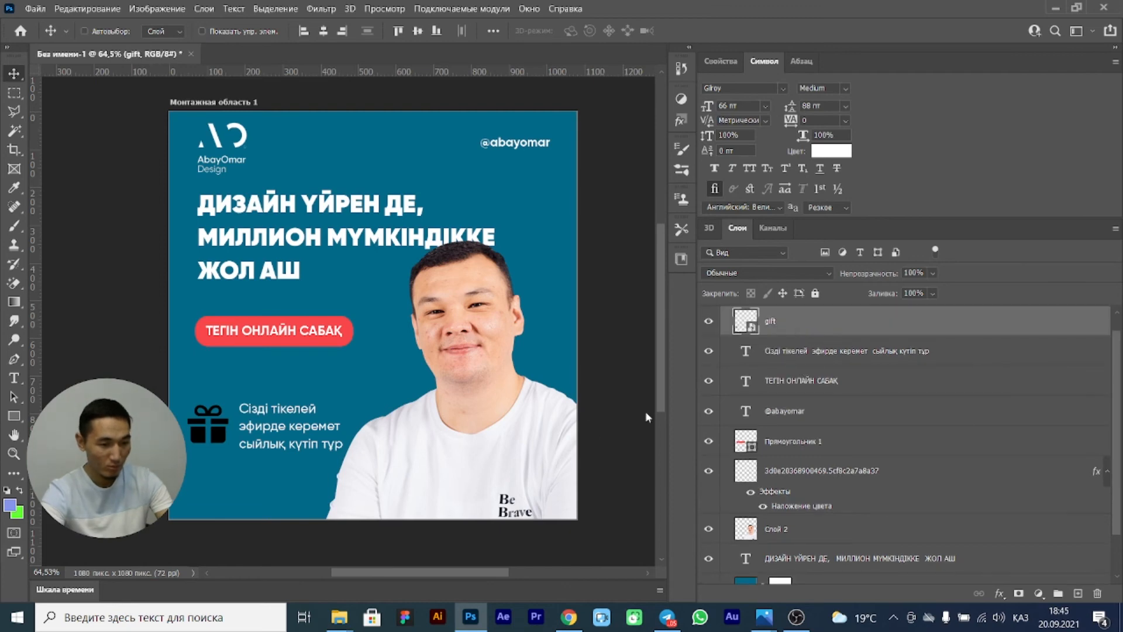
key(ctrl+t)
drag(207, 431, 214, 428)
key(Return)
click(282, 435)
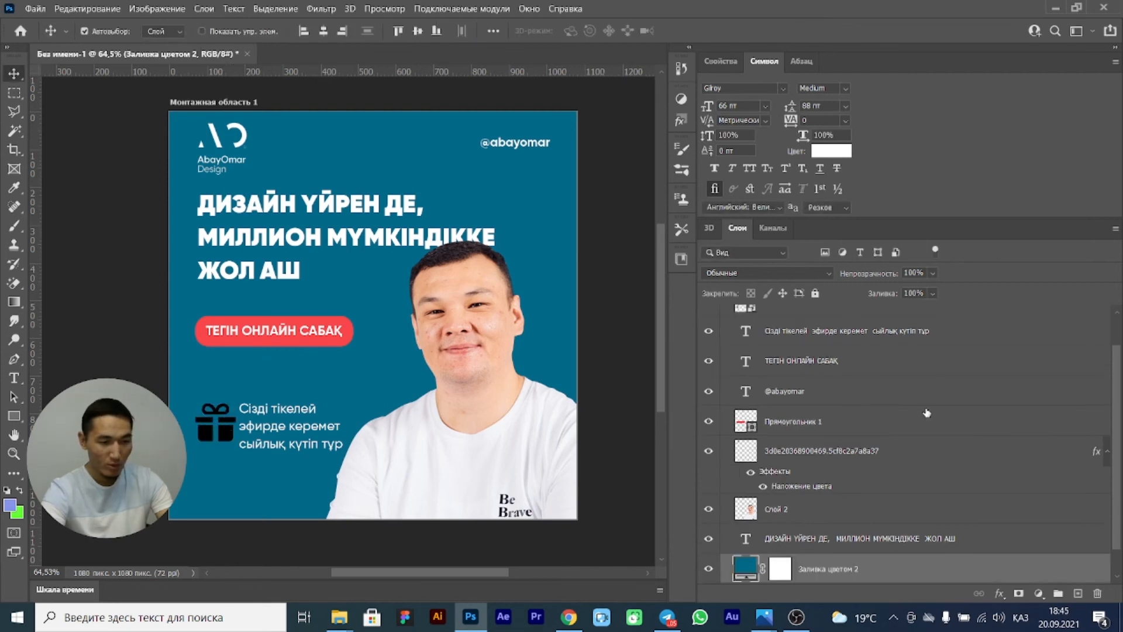
scroll(949, 390, up, 1)
- Apply a white Color Overlay layer style to the gift layer
double_click(837, 350)
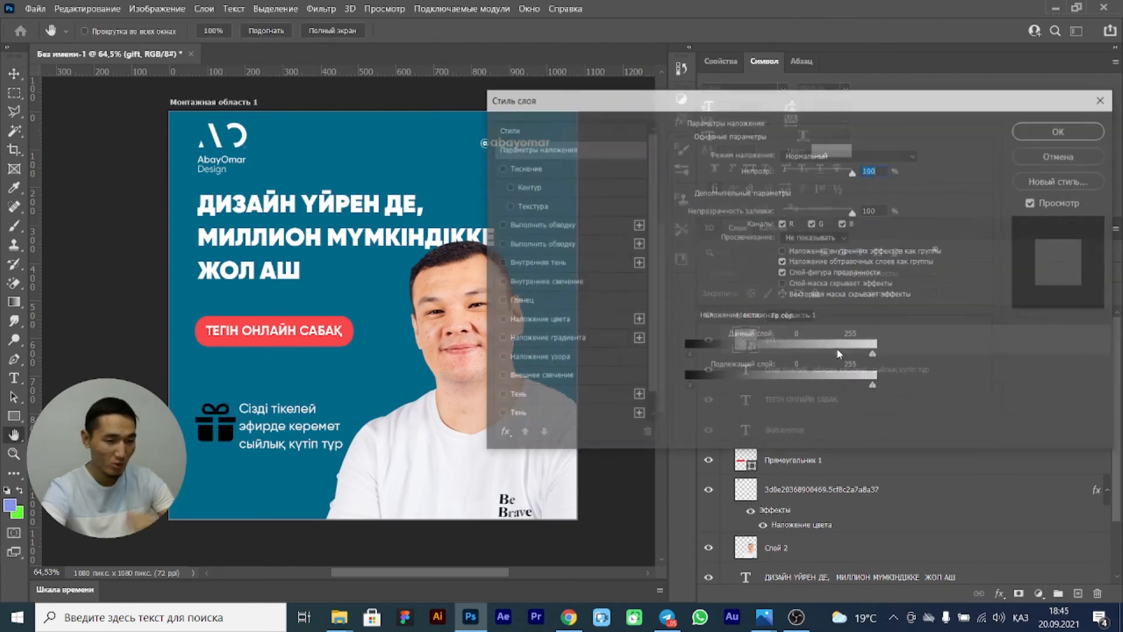
click(561, 321)
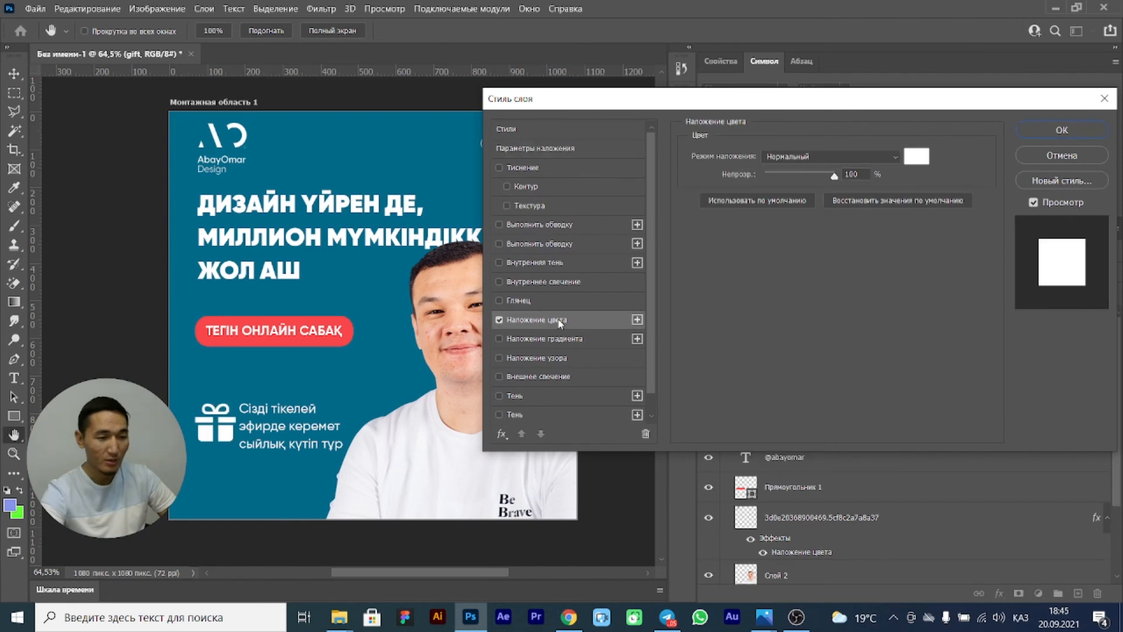
click(1062, 131)
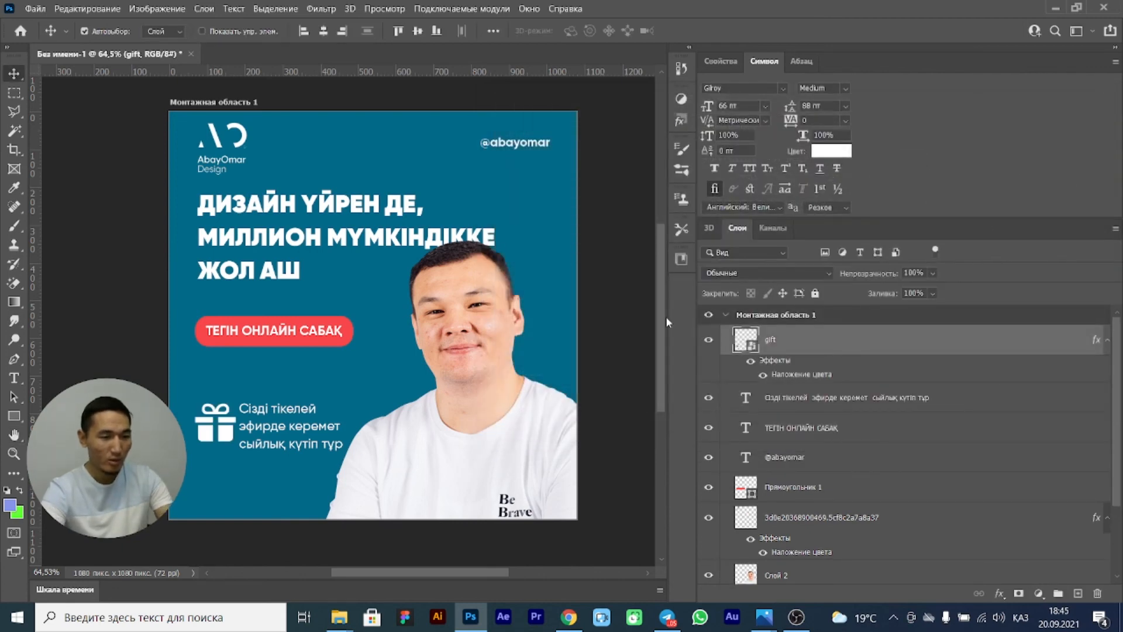
scroll(661, 312, up, 1)
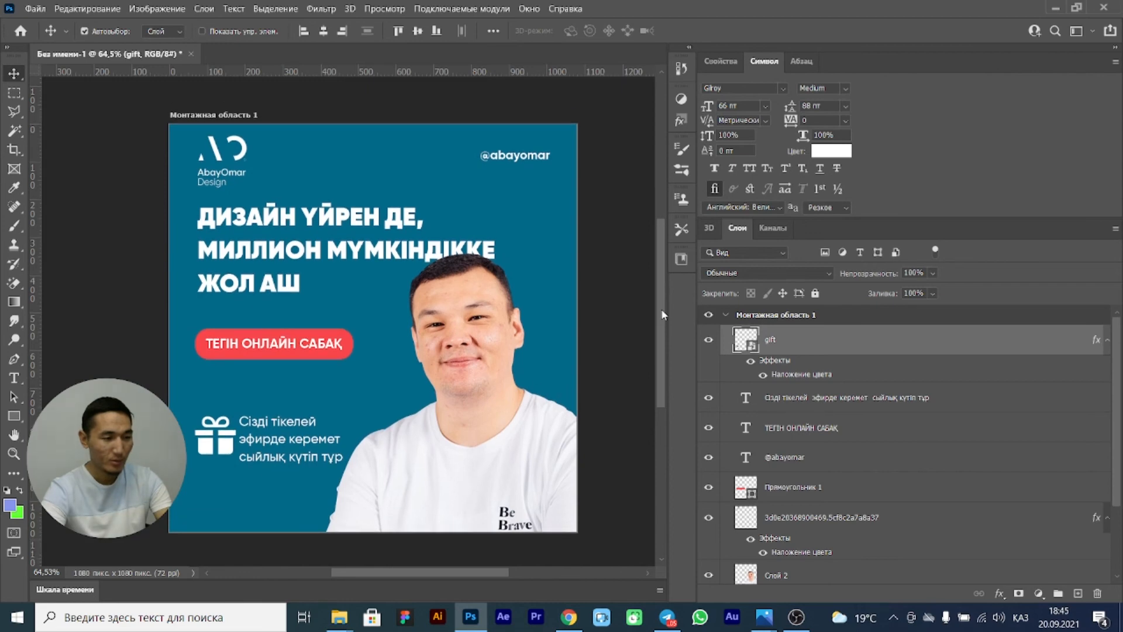
key(alt+Tab)
key(alt+Tab)
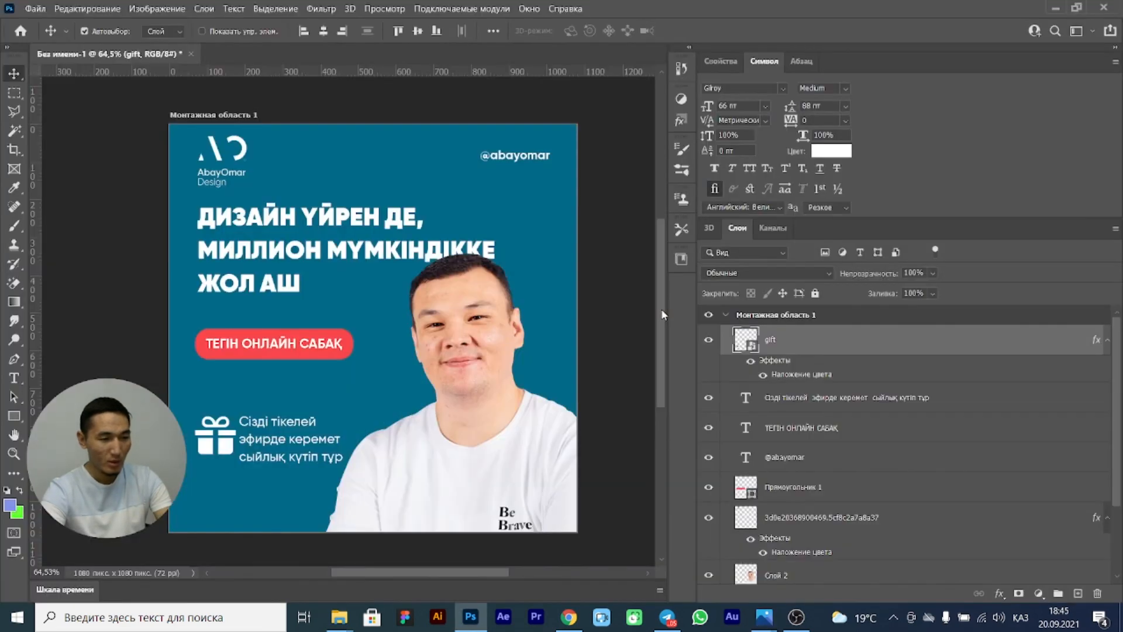
key(ctrl+s)
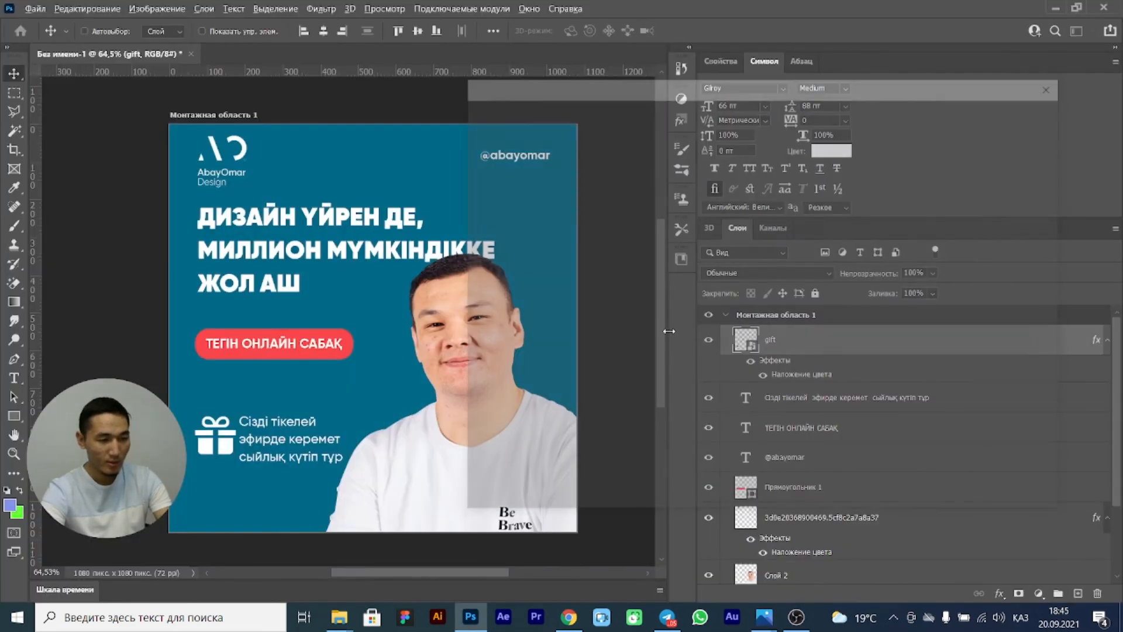
- Save a PNG copy of the post to the computer under a new file name
click(832, 447)
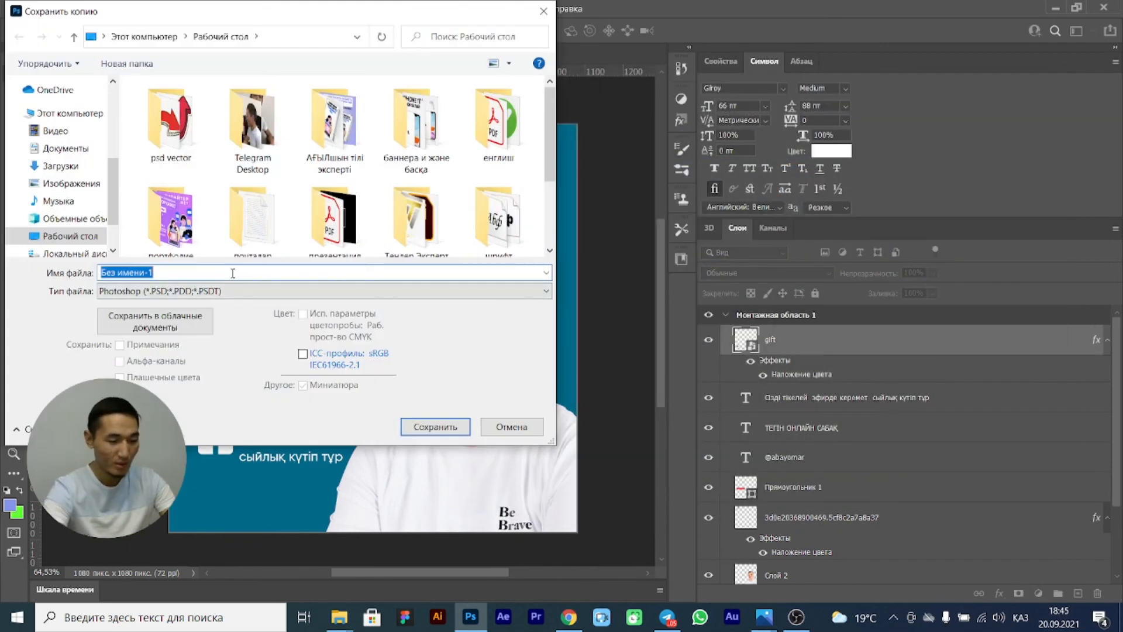
text(аба)
text(Абай Омар)
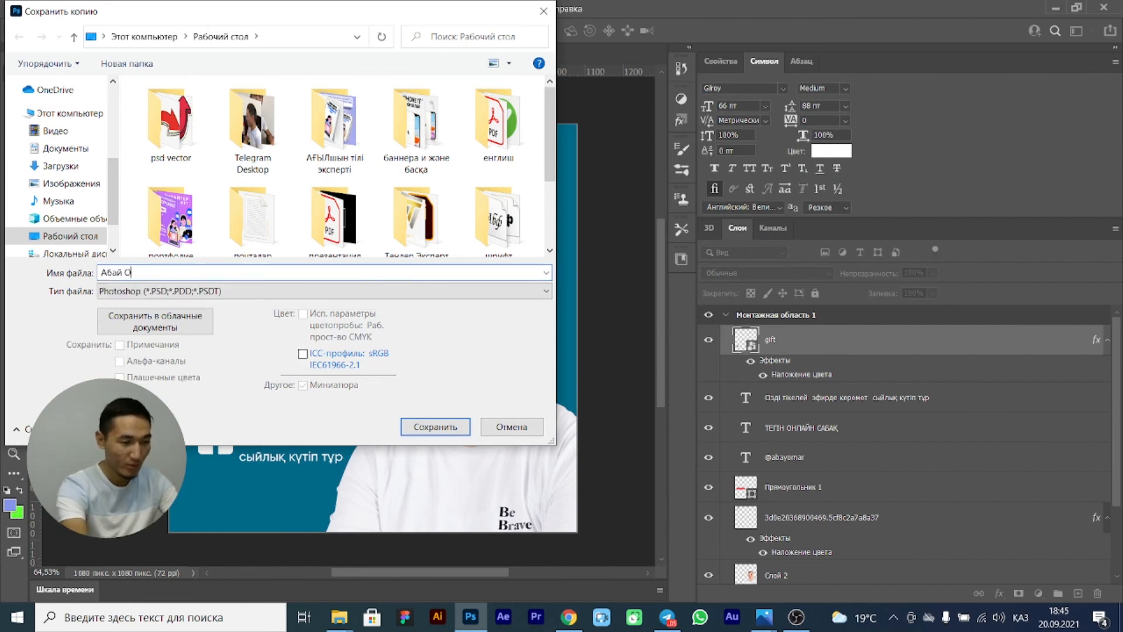
click(101, 290)
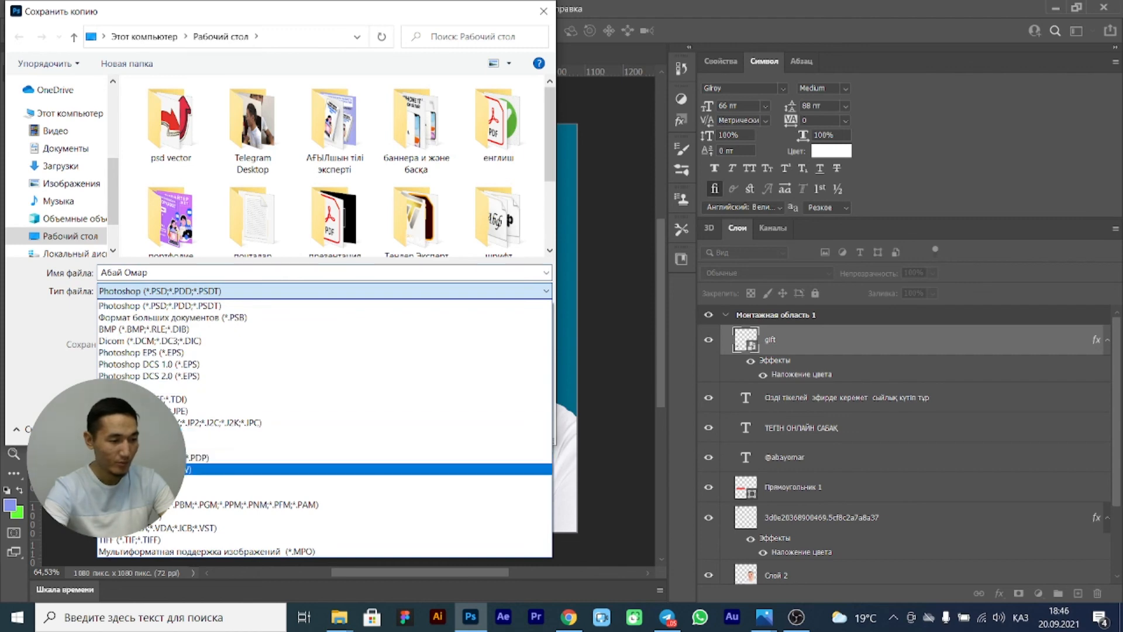
click(457, 493)
click(436, 426)
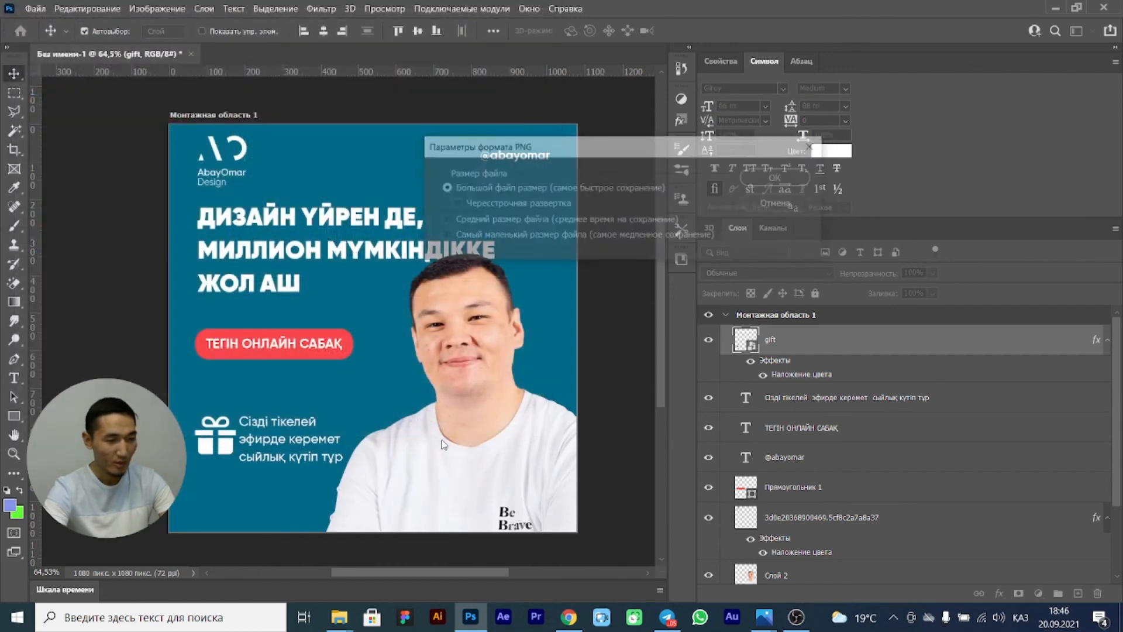
click(784, 178)
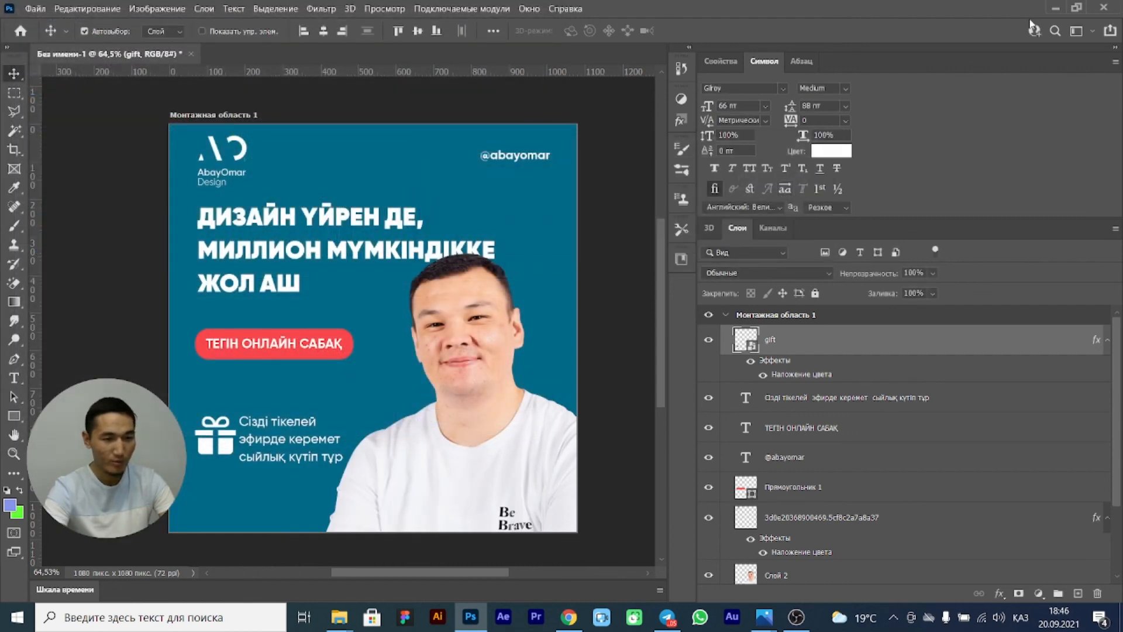
click(1056, 8)
- Minimize the windows, refresh the desktop, and open the exported PNG poster in Photos
click(1044, 13)
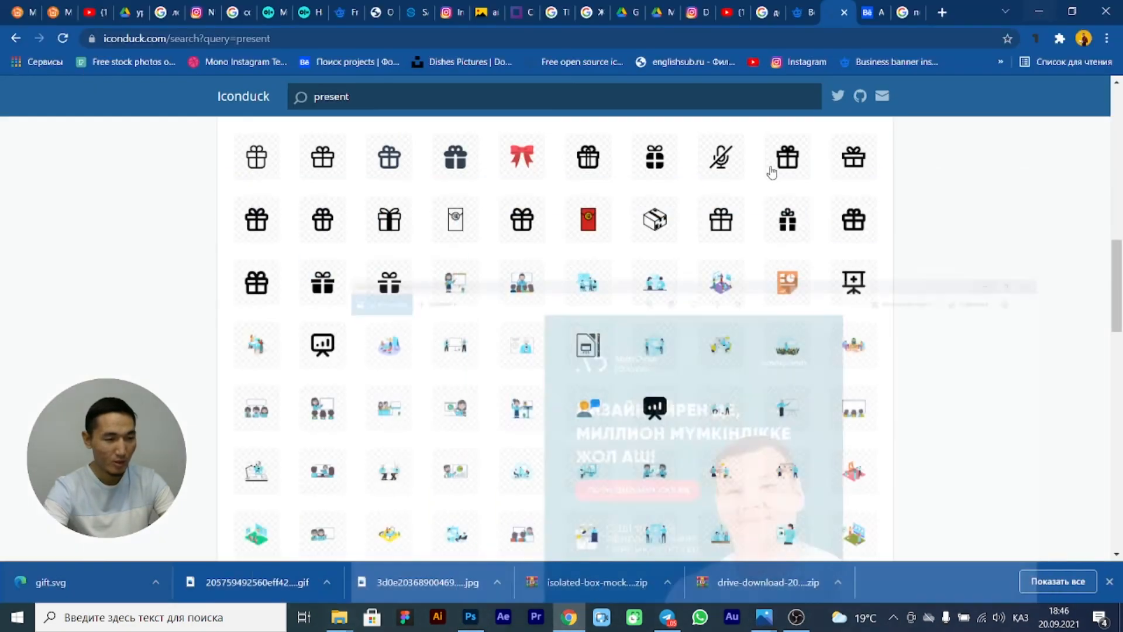
click(1037, 15)
right_click(621, 180)
click(632, 219)
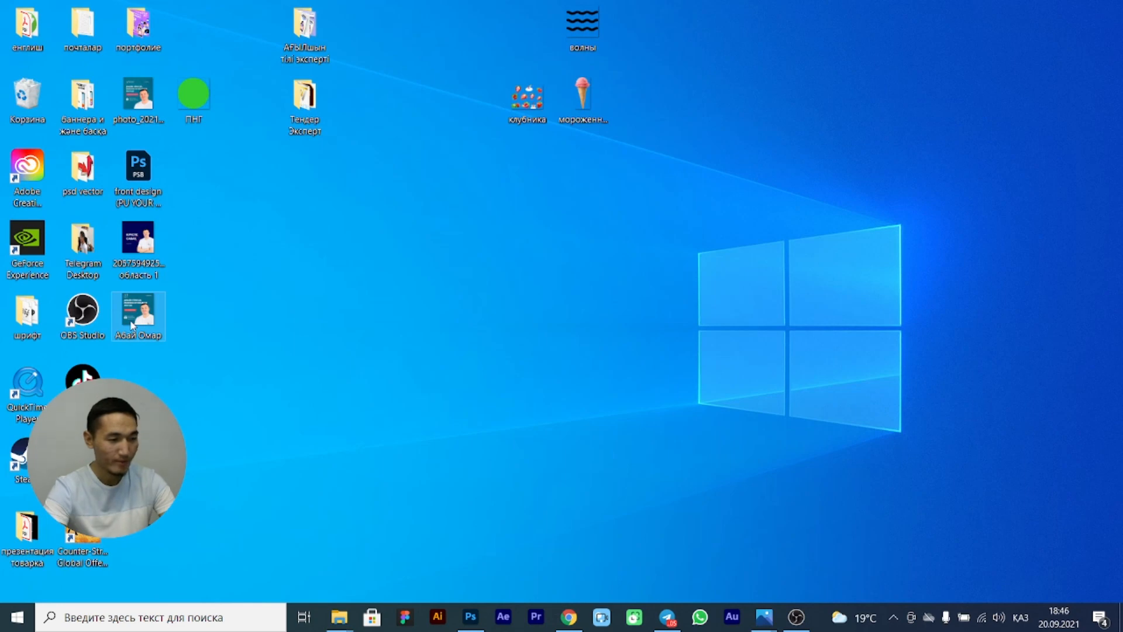
double_click(132, 325)
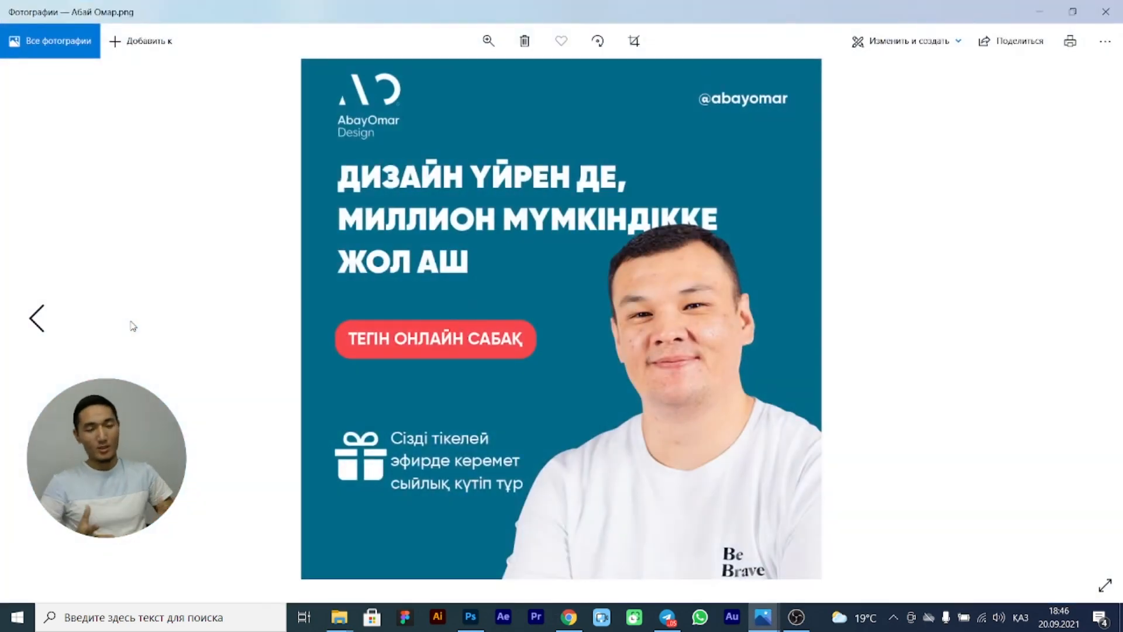